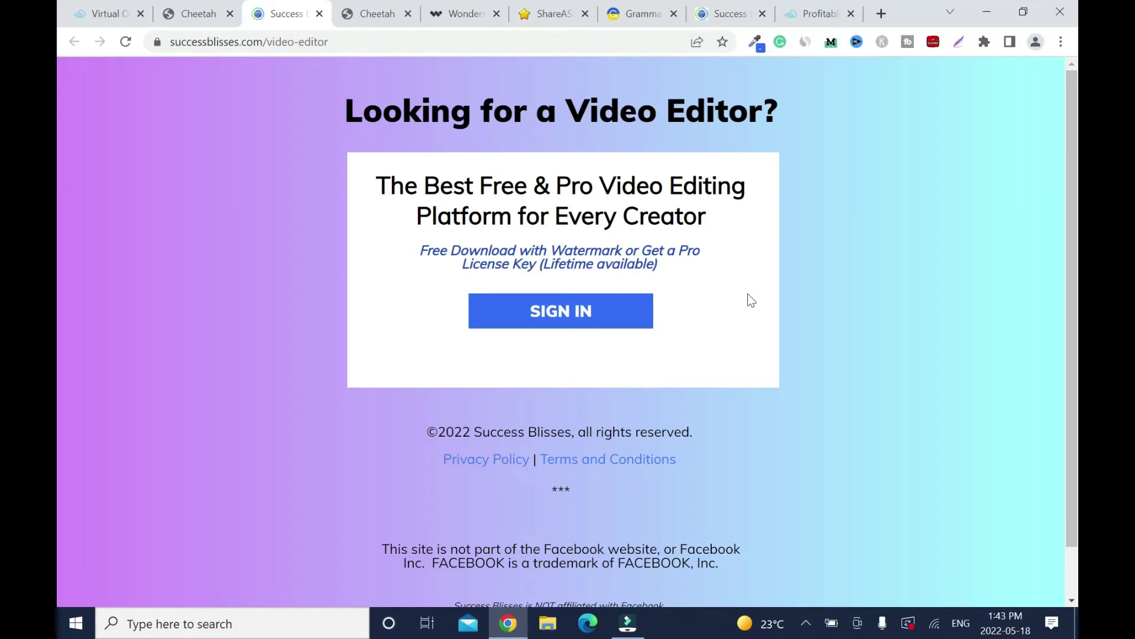
- Open the Cheetah Website Builder from the tools listed on the Builderall dashboard
click(590, 317)
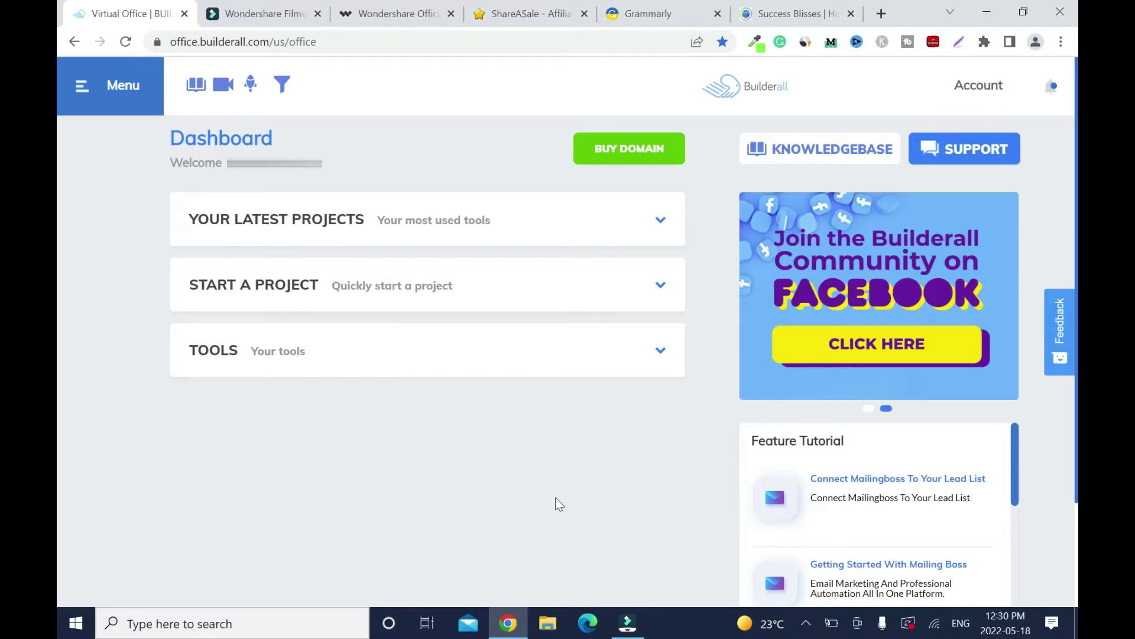
scroll(522, 299, down, 2)
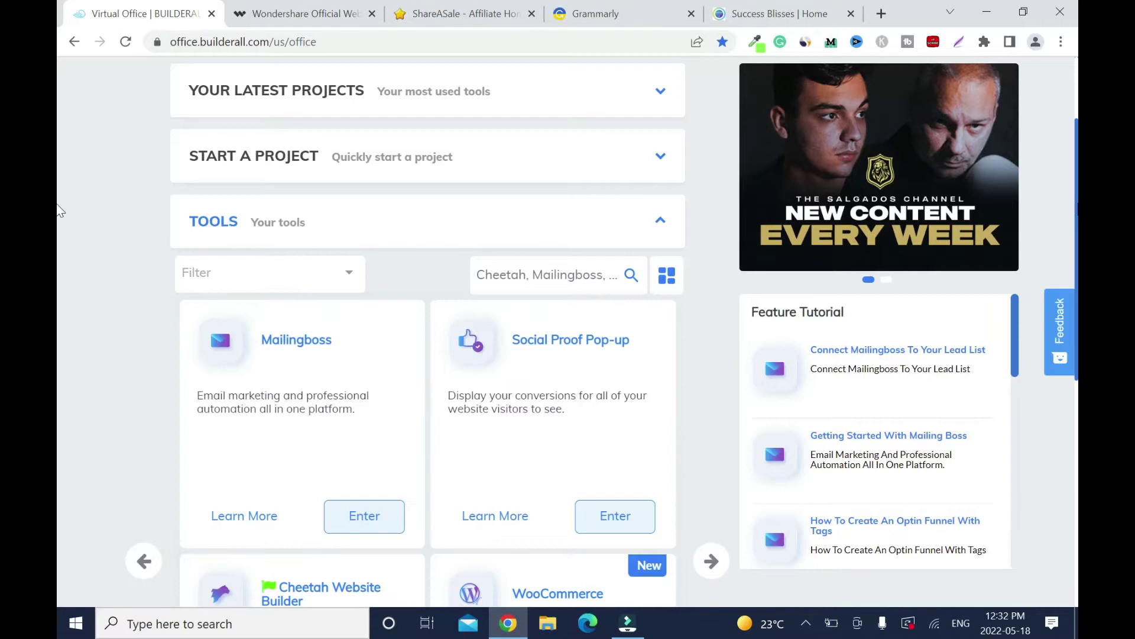
scroll(58, 210, down, 4)
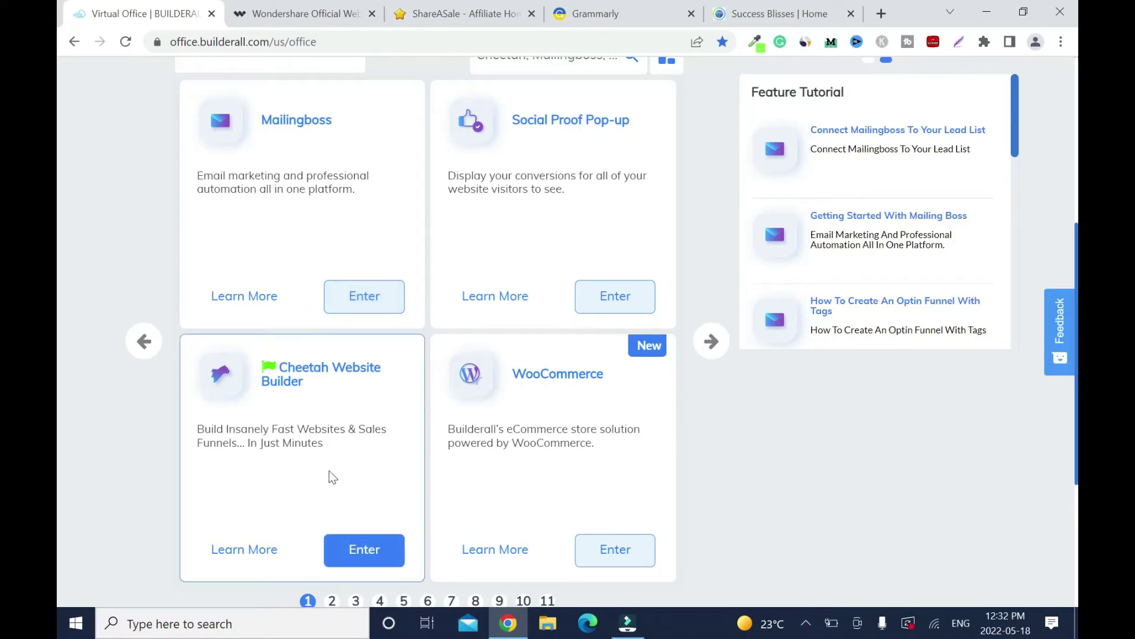
click(370, 552)
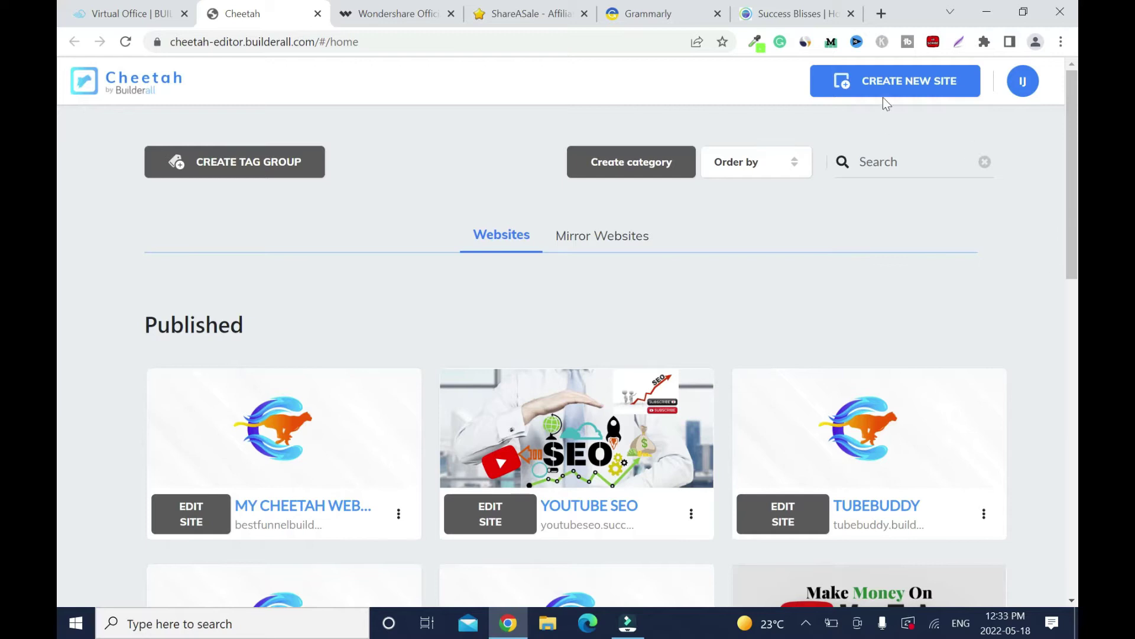
- Open the published Success Blisses site for editing and start a new page in it
scroll(1063, 299, down, 10)
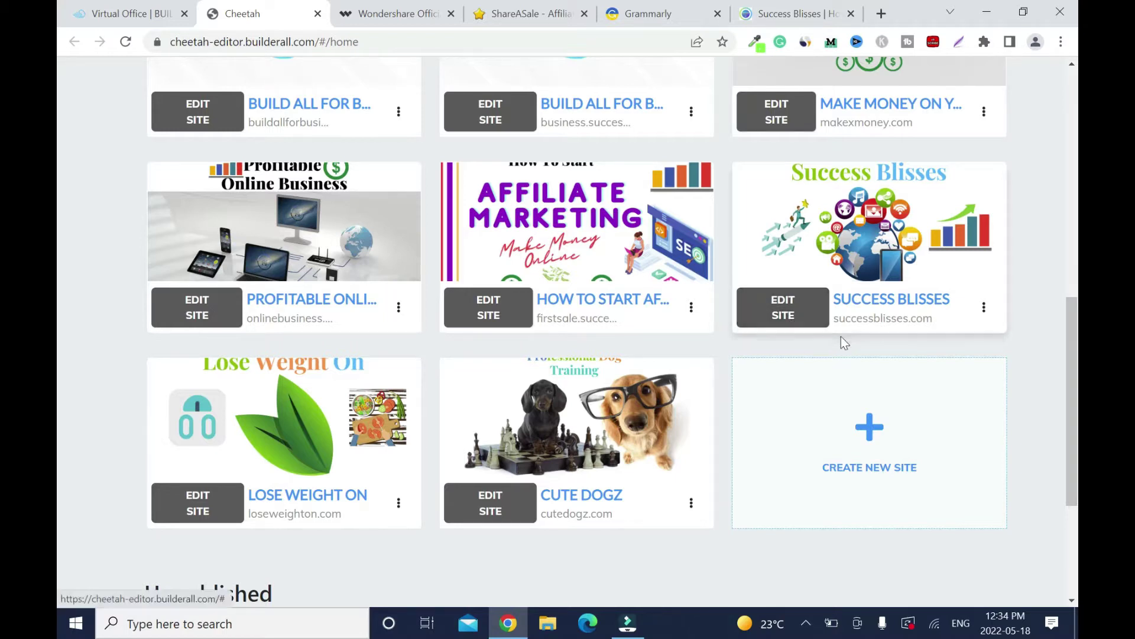
click(807, 320)
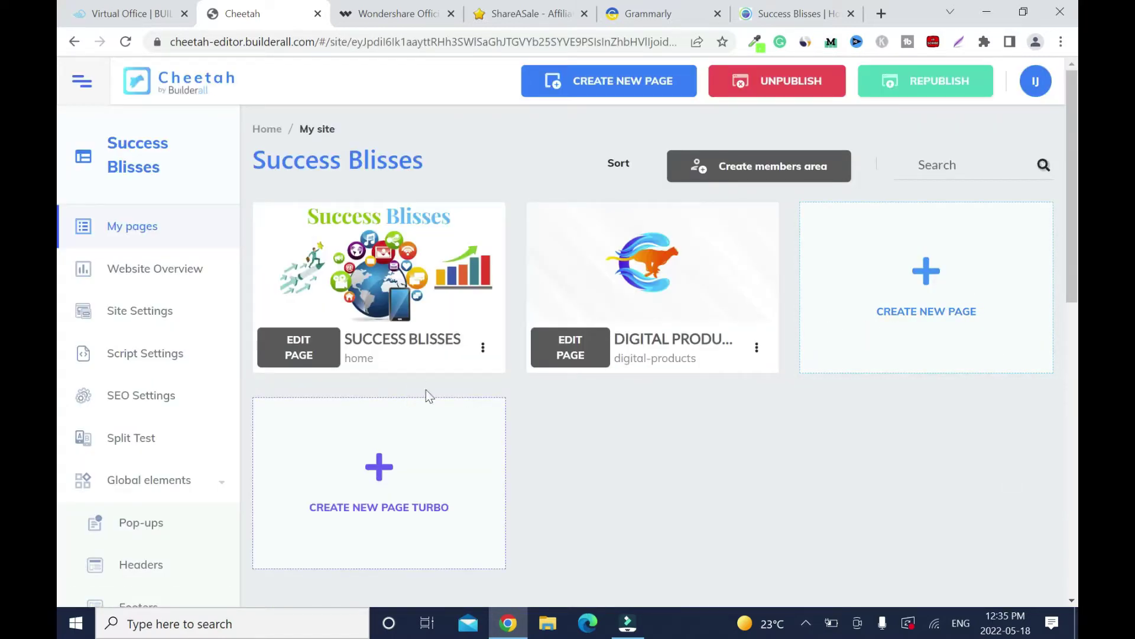
click(939, 313)
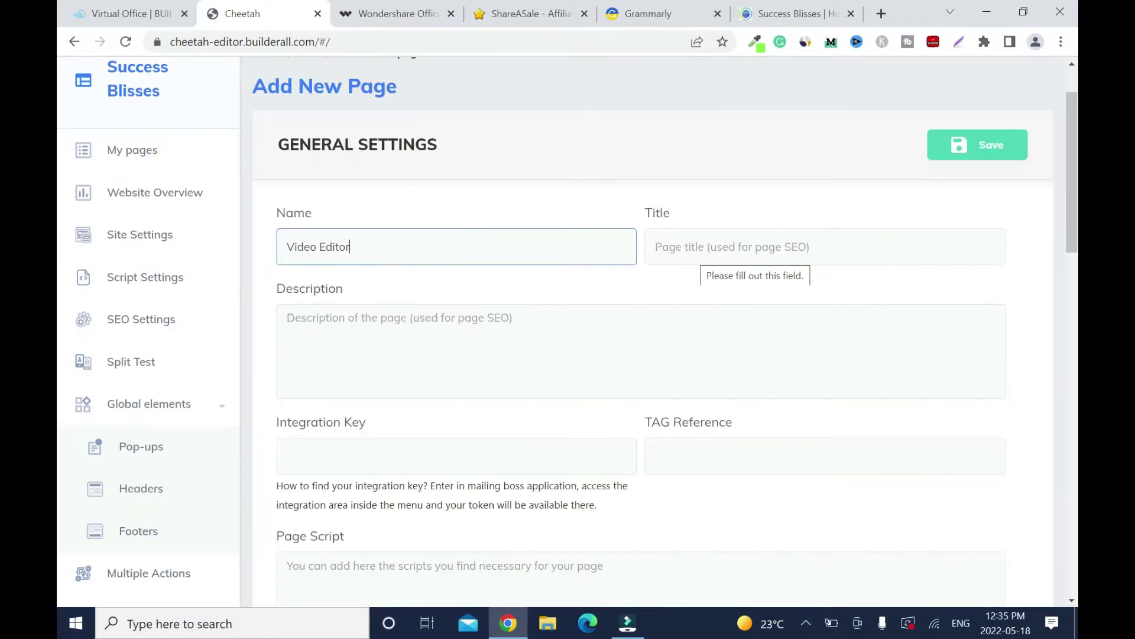
- Name the new page "Video Editor", give it the title "best-video-editor", and save it
key(ctrl+BackSpace)
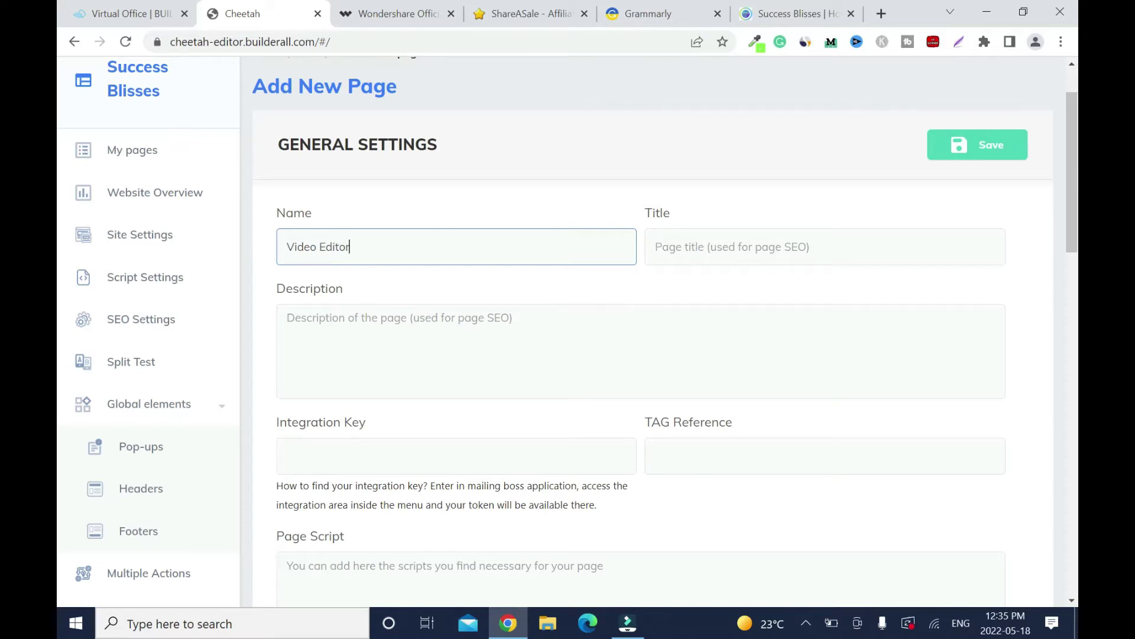
key(Return)
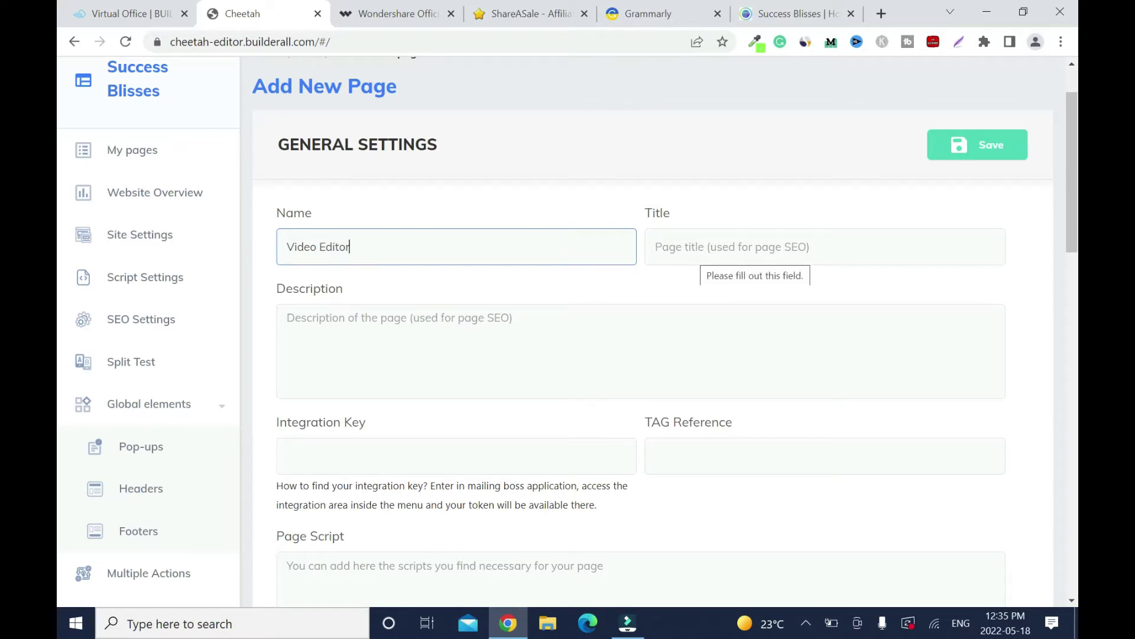
click(680, 247)
text(besr)
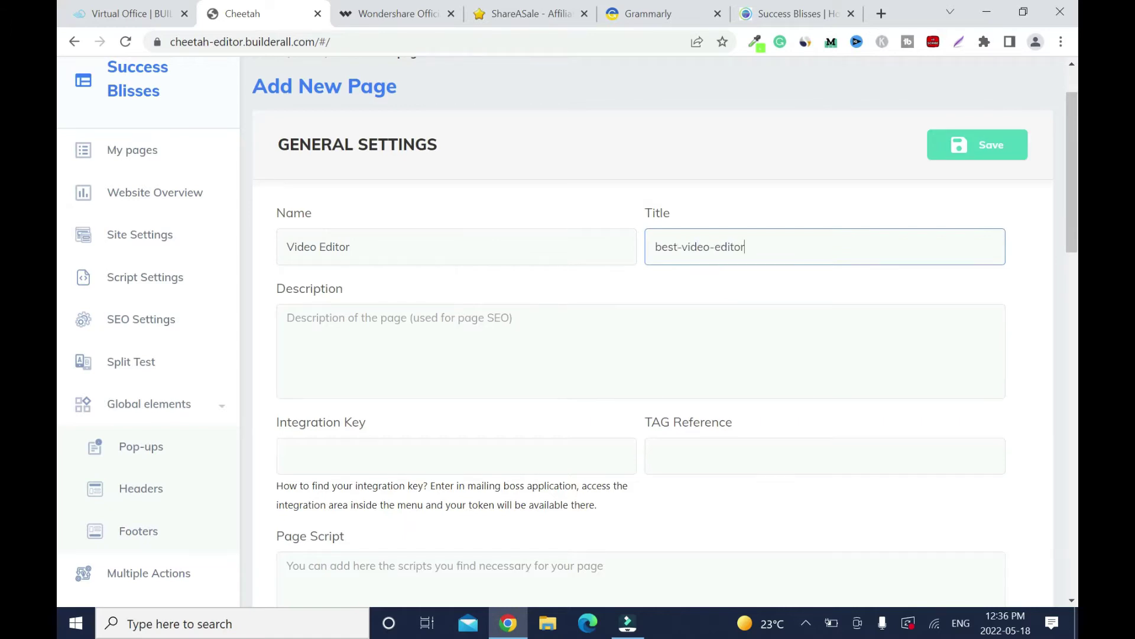
scroll(567, 331, down, 1)
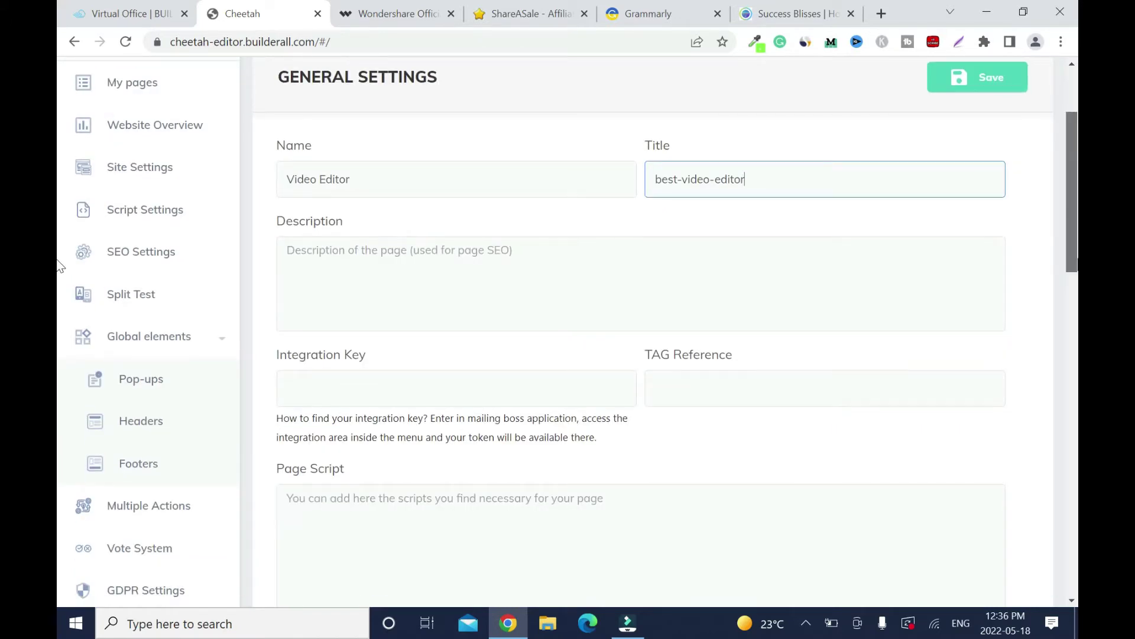
scroll(59, 266, down, 2)
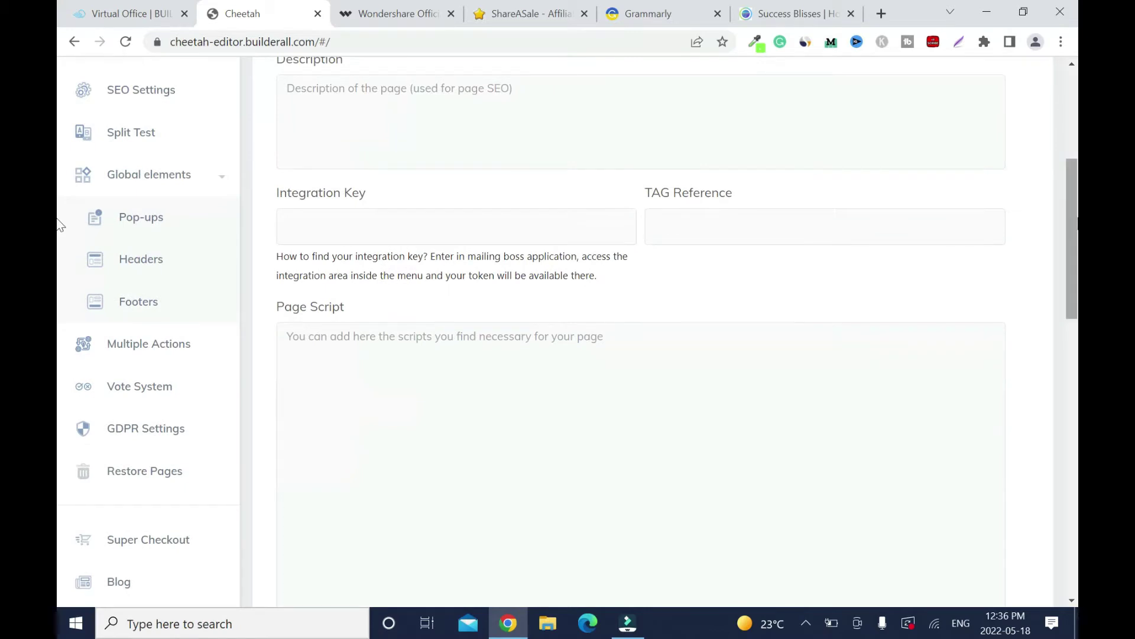
scroll(60, 224, down, 1)
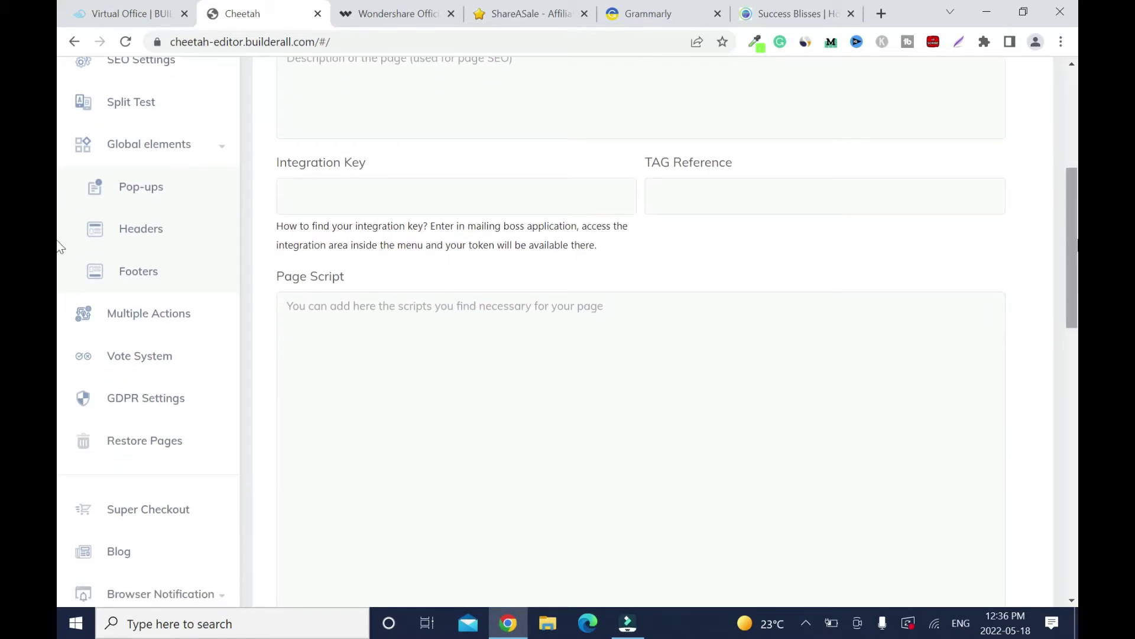
scroll(59, 319, down, 4)
scroll(562, 542, down, 9)
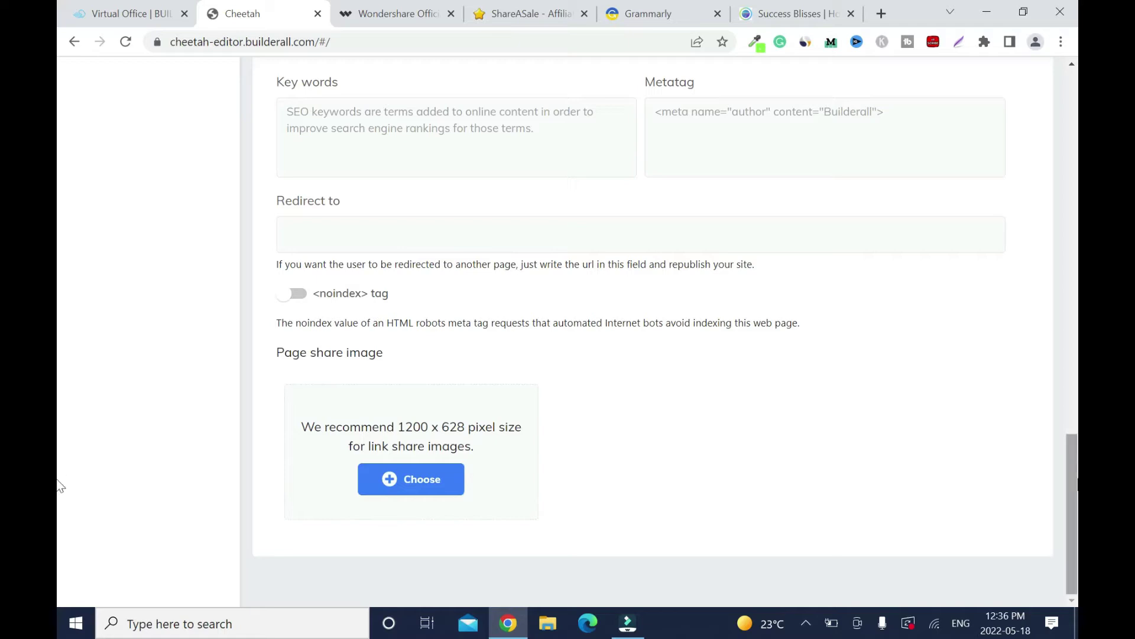
scroll(59, 217, up, 15)
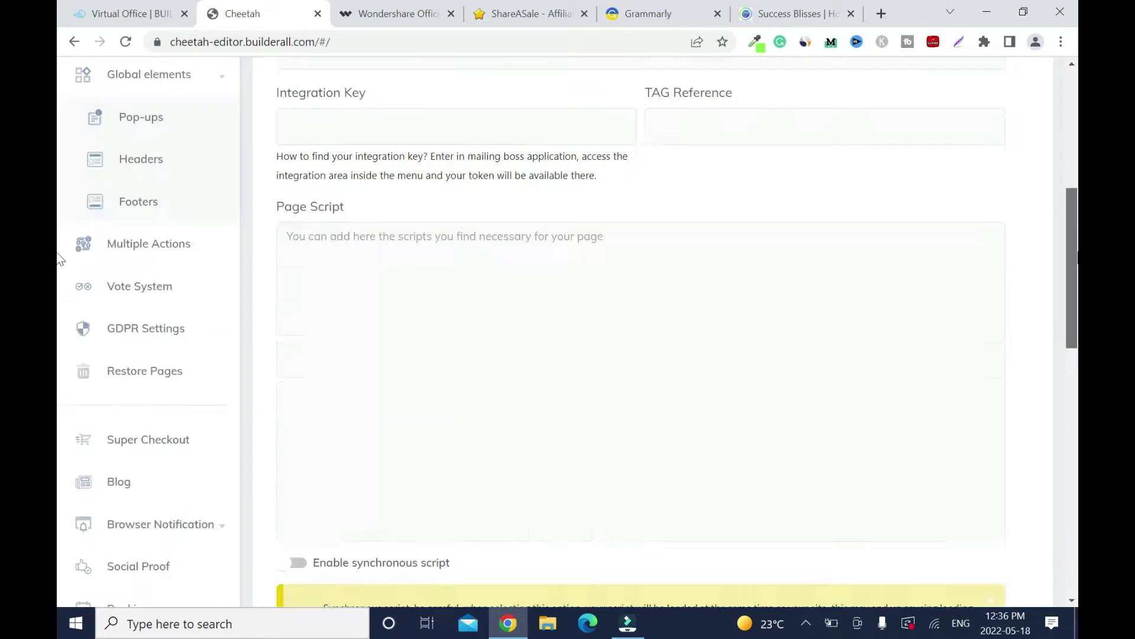
scroll(59, 217, up, 3)
click(989, 222)
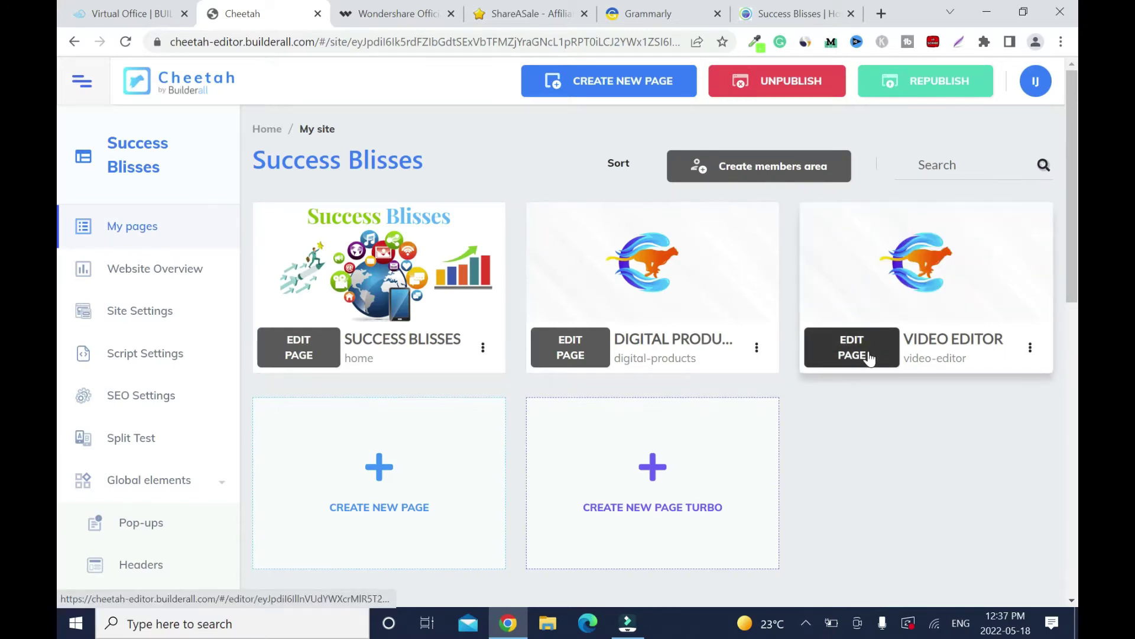
- Open the Video Editor page for editing and add the "1st Fold - 01" panel to it
click(868, 356)
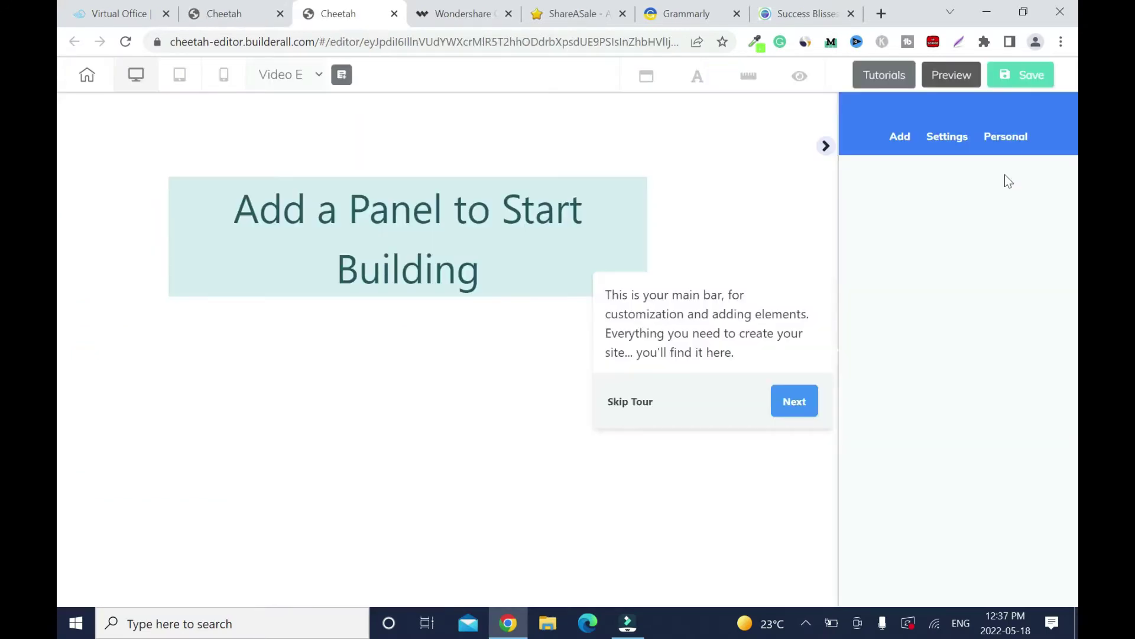
click(647, 406)
click(897, 145)
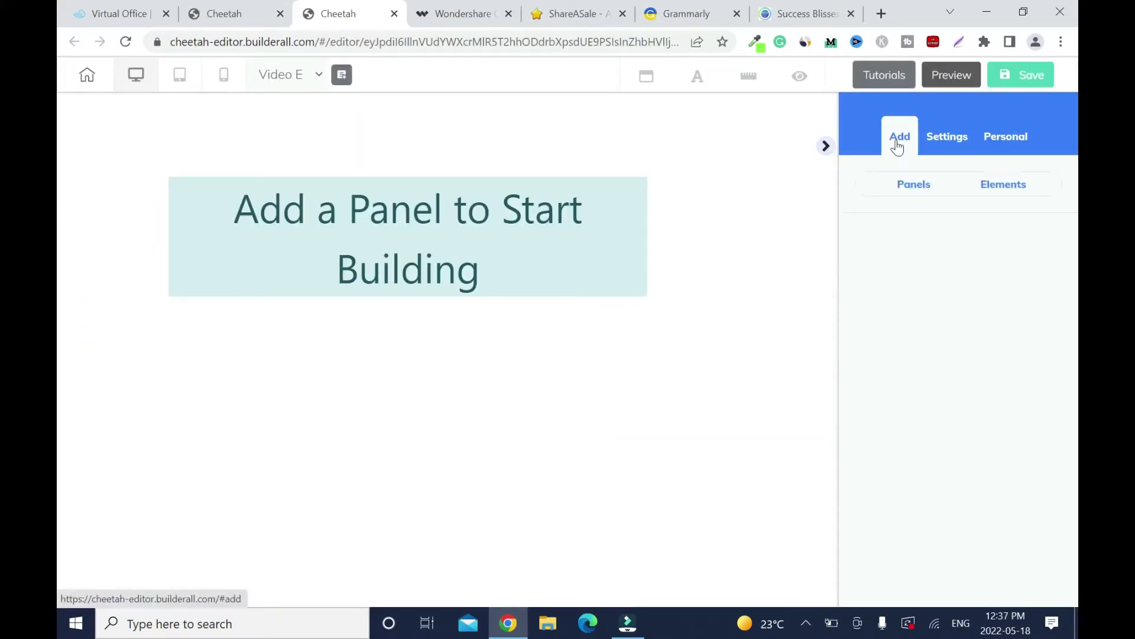
click(914, 180)
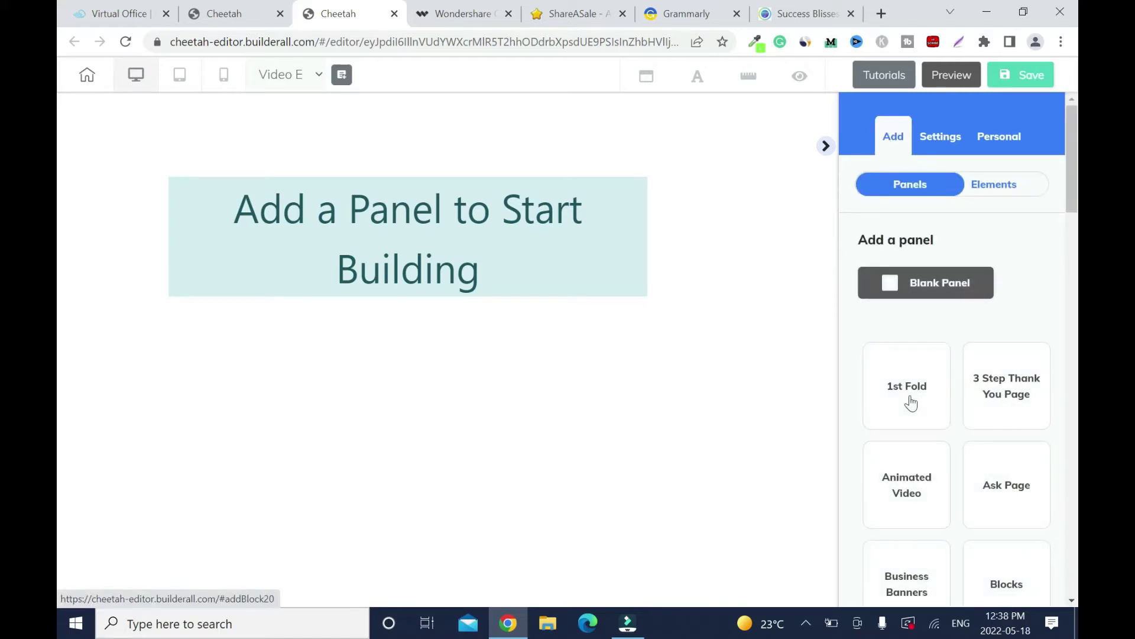
click(910, 402)
scroll(1070, 140, down, 3)
drag(1069, 140, 59, 68)
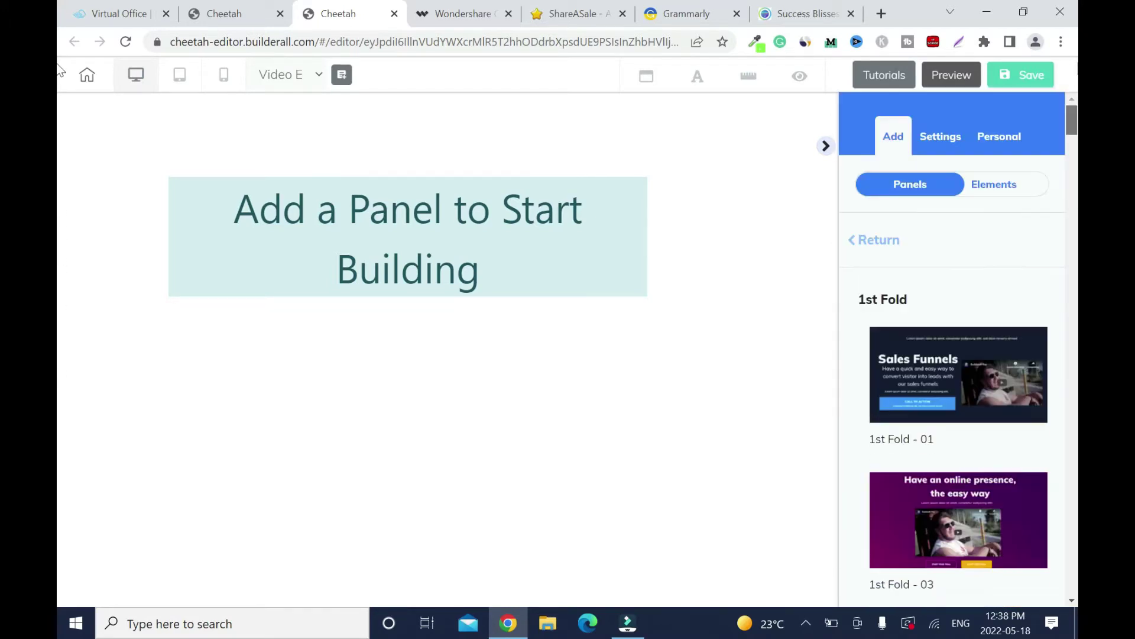
click(974, 360)
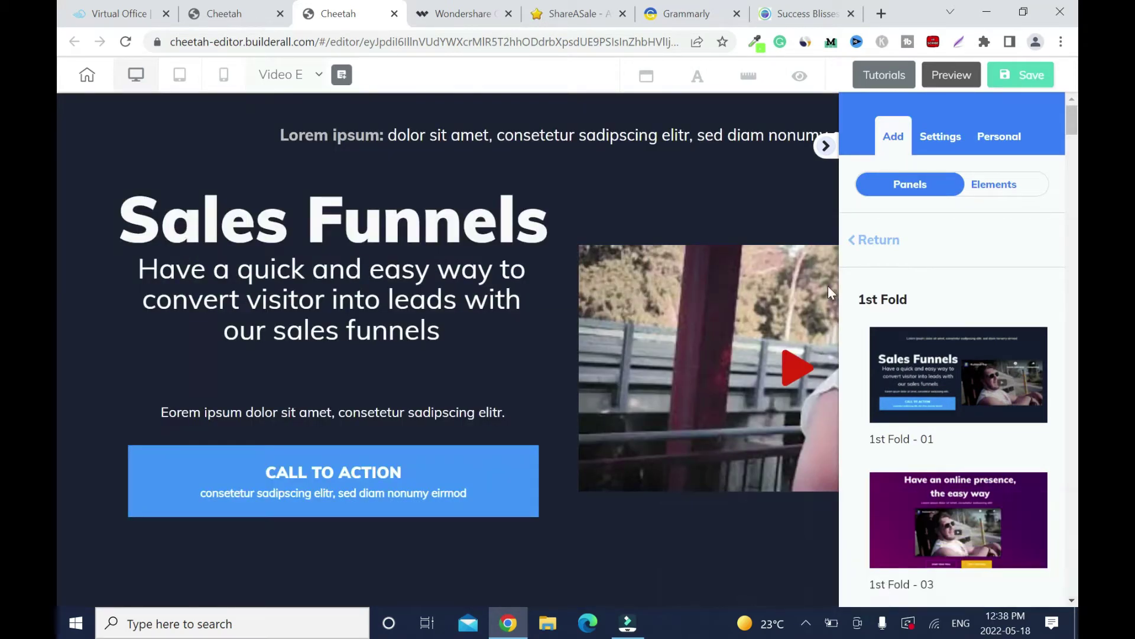
click(826, 146)
- Delete the Lorem ipsum text line above the heading and the YouTube video from the panel
click(557, 137)
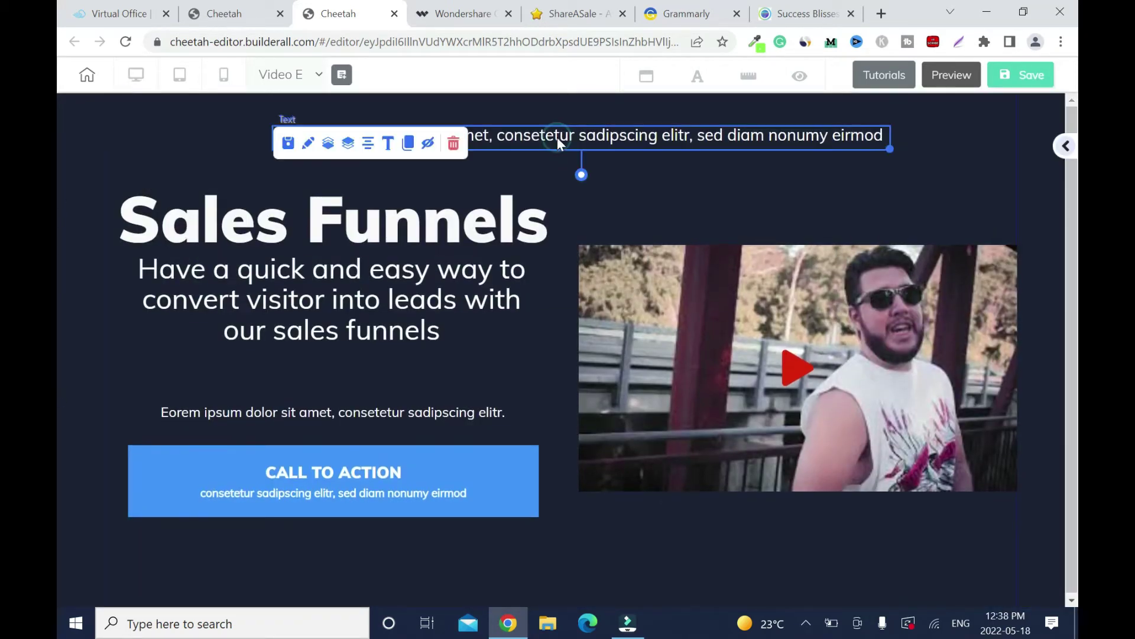
click(453, 144)
click(681, 383)
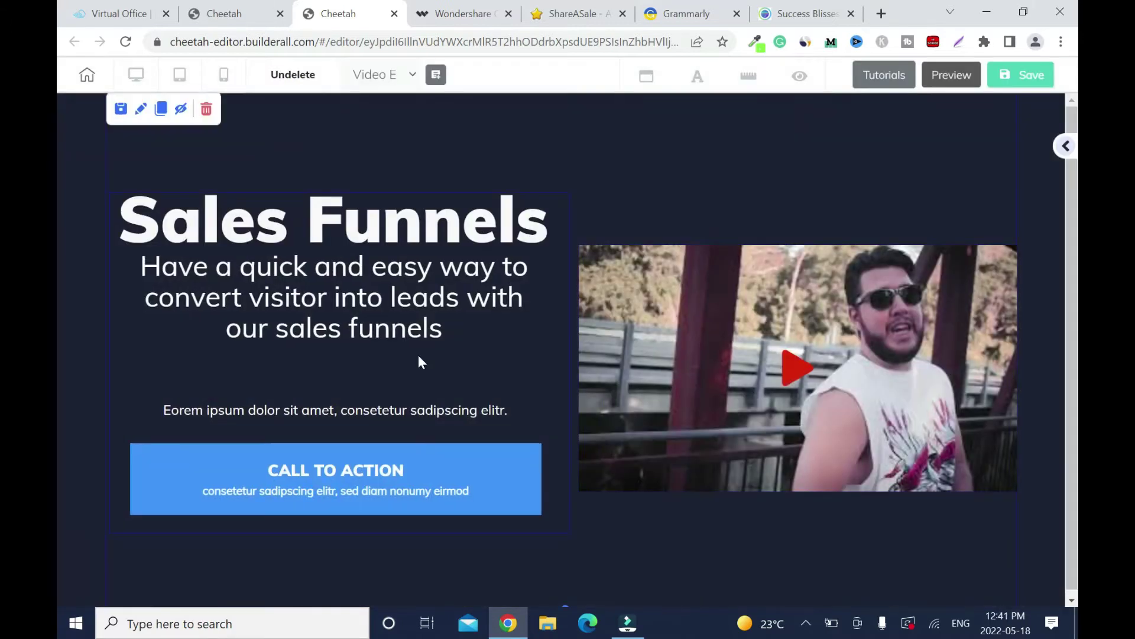
click(878, 298)
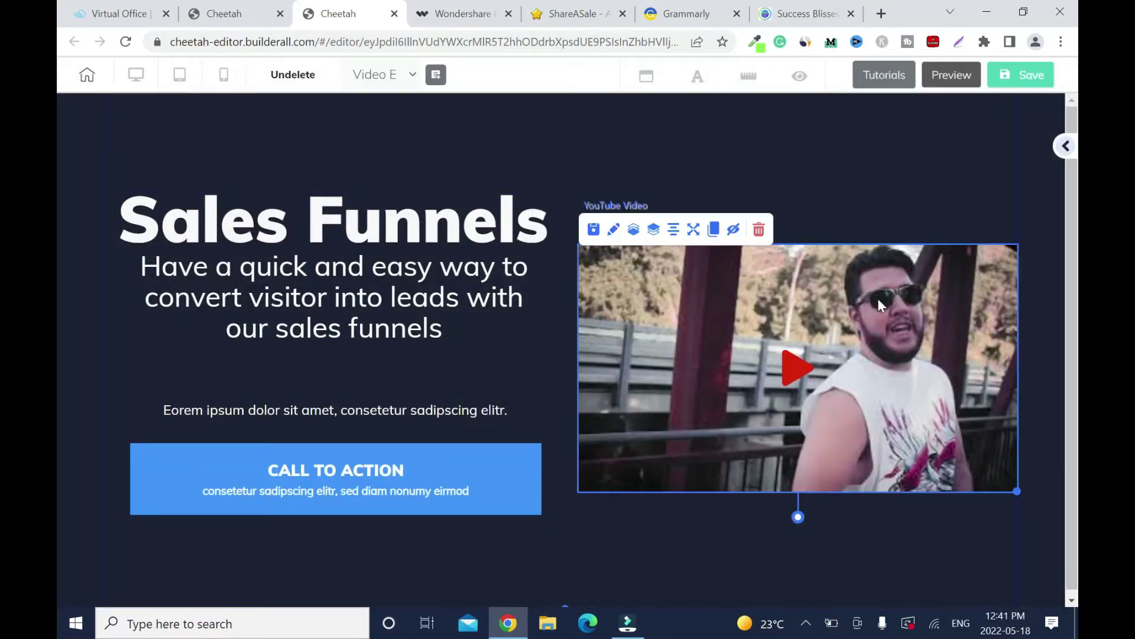
click(763, 233)
click(698, 378)
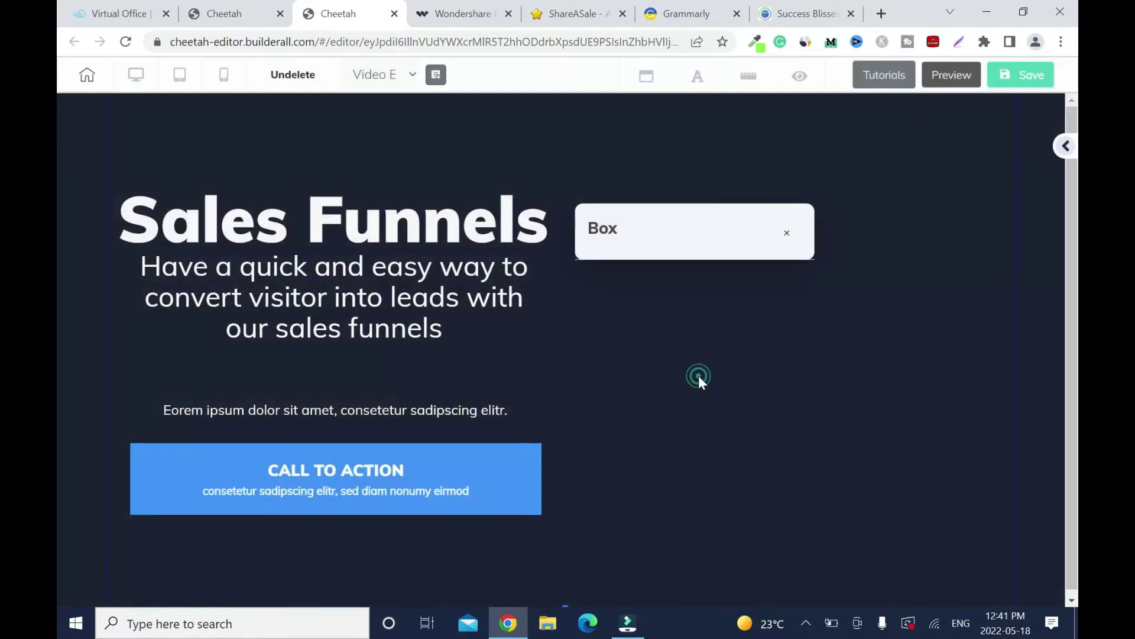
- Move the box with the subheading and call-to-action button to the panel's centre, and the Sales Funnels heading centred above it
click(349, 261)
drag(561, 207, 785, 225)
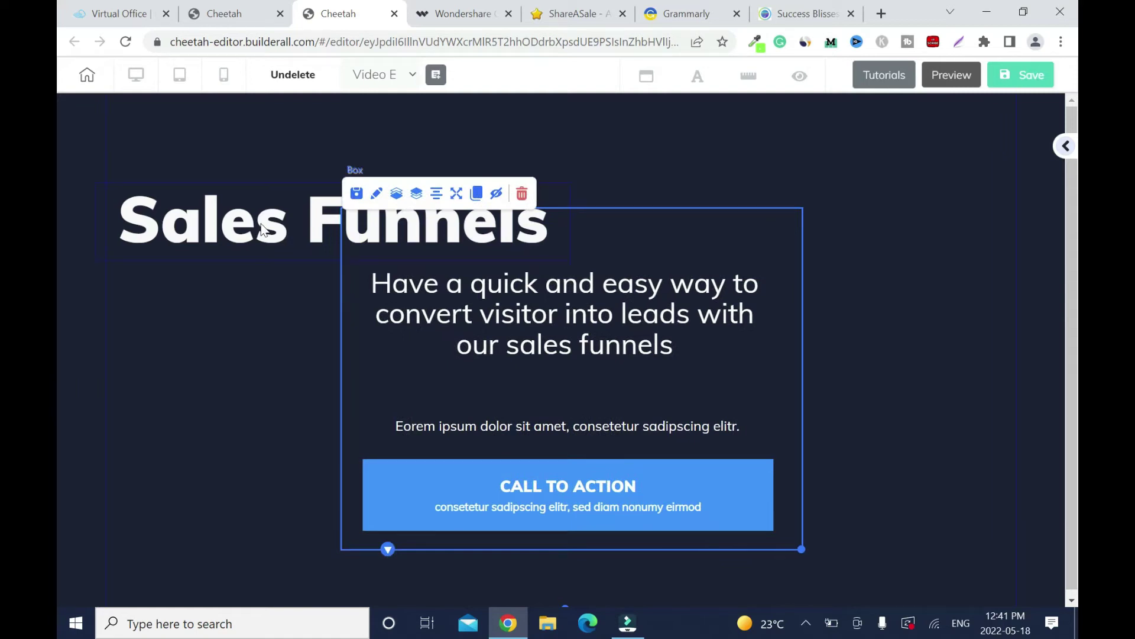
drag(263, 230, 493, 162)
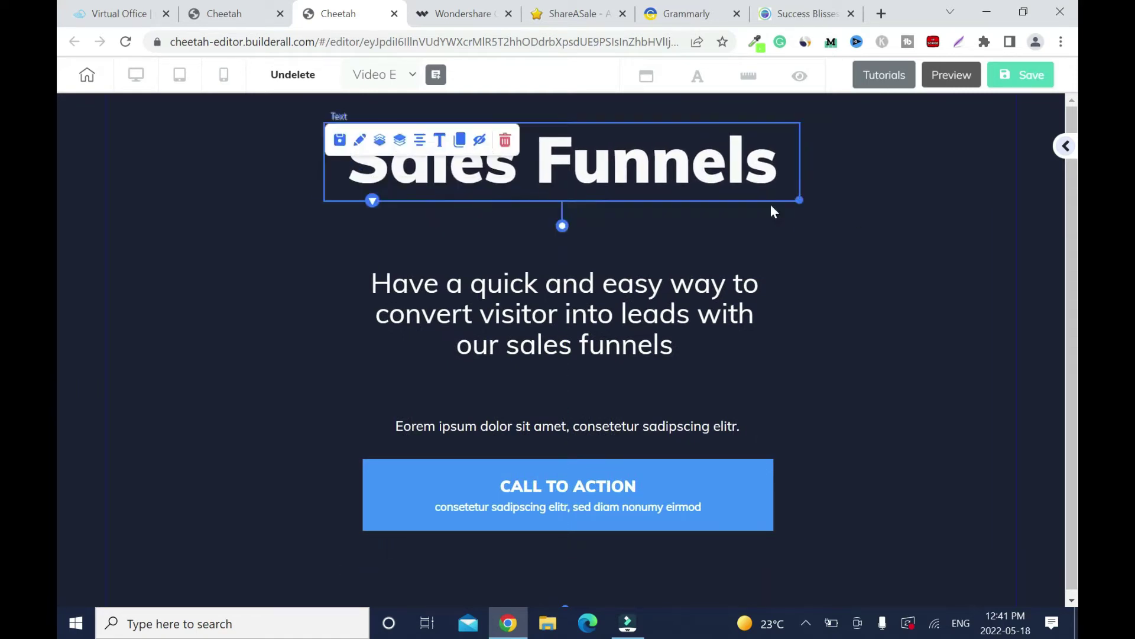
- Replace the heading text with "Filmora" and adjust its text box above the centred content
double_click(589, 177)
key(ctrl+a)
text(Filmora)
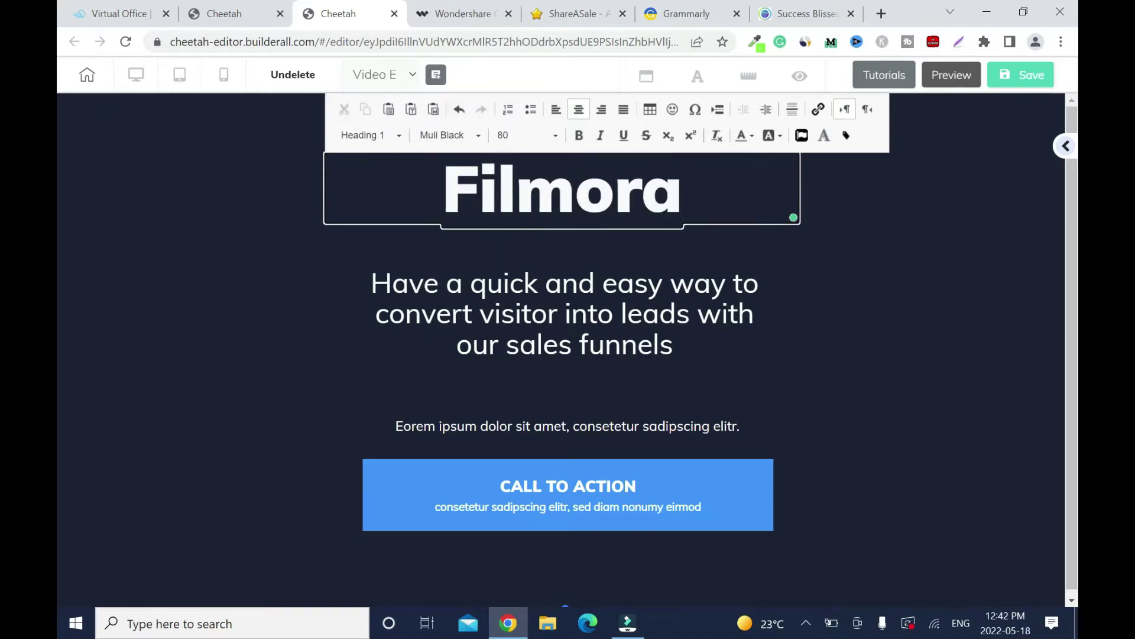
click(942, 257)
click(796, 185)
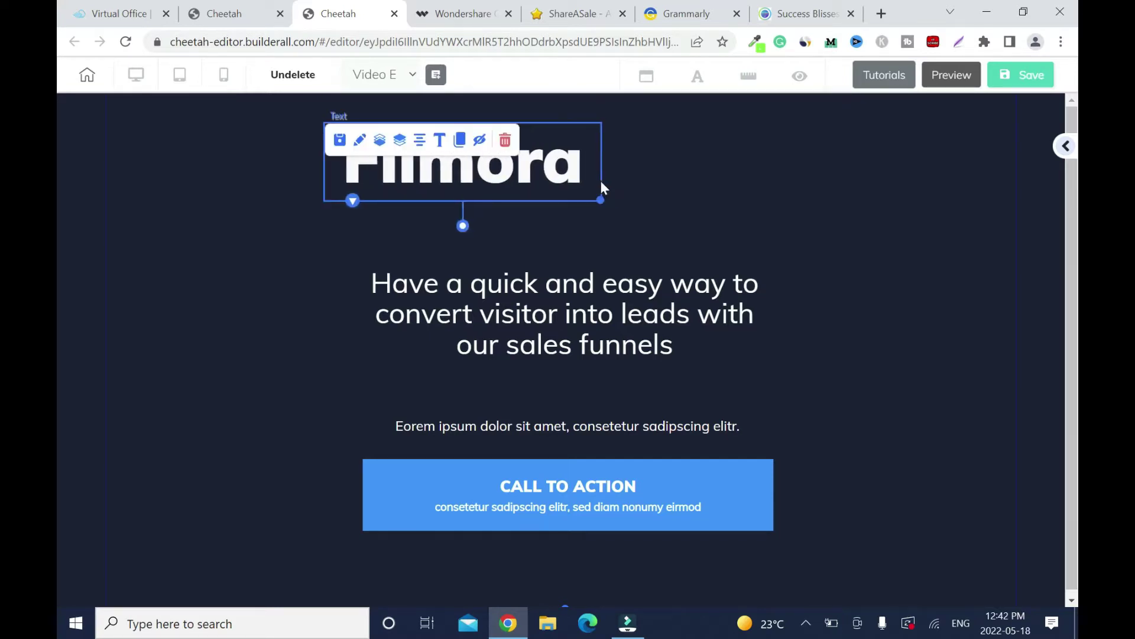
click(808, 207)
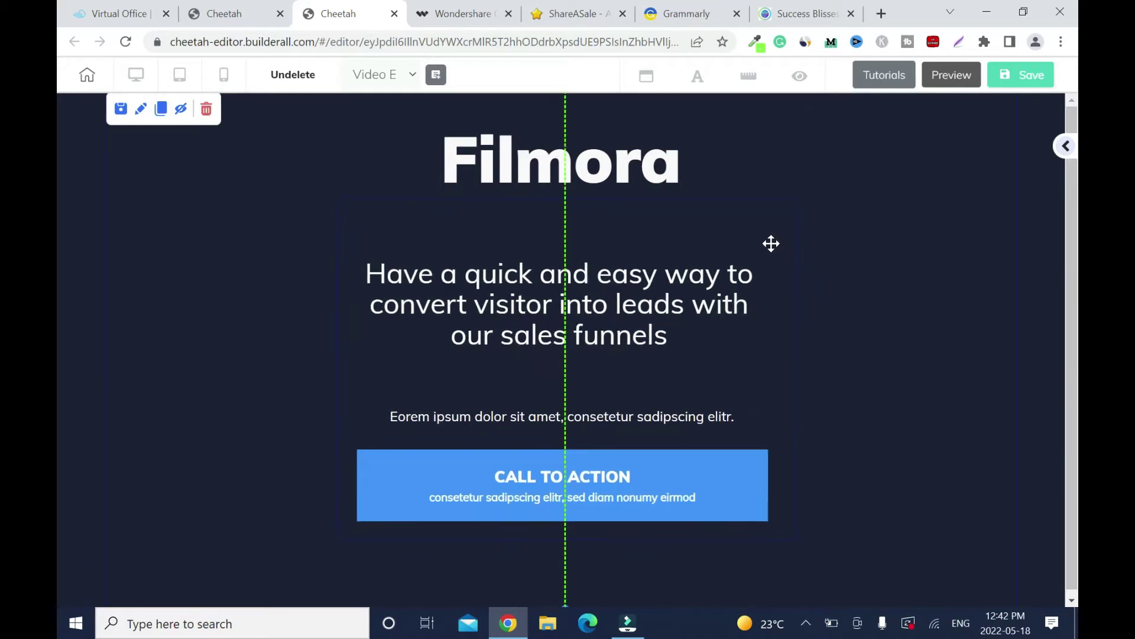
- Copy "The Best Free & Pro Video Editing Platform for Every Creator" from the Grammarly document and return to the Cheetah editor
click(654, 301)
click(654, 302)
click(672, 11)
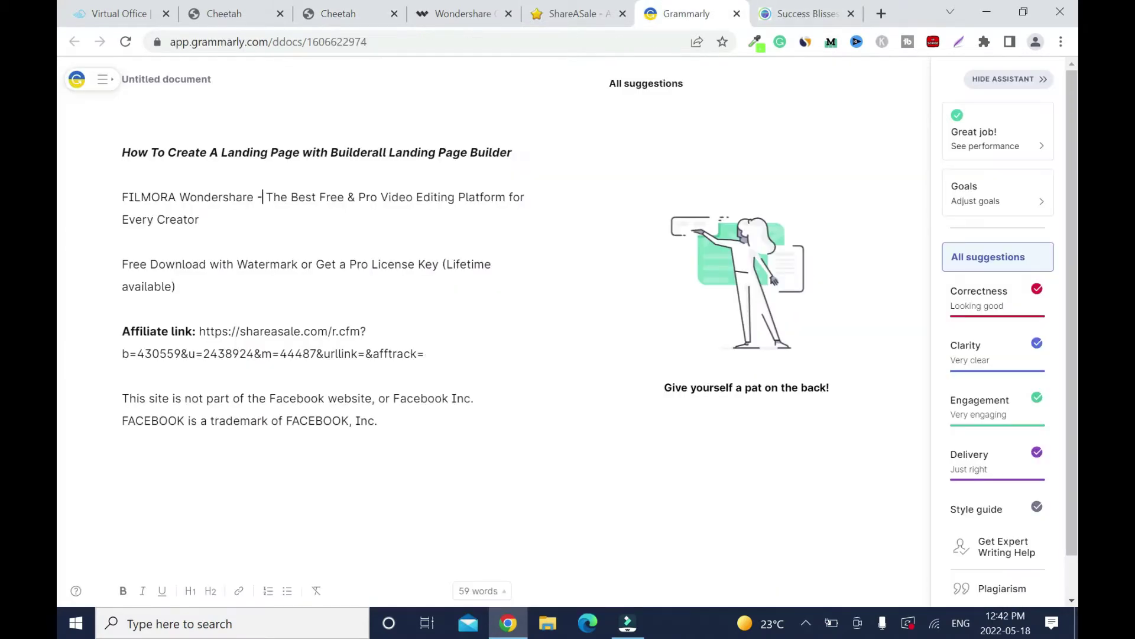
drag(263, 197, 200, 220)
key(ctrl+c)
click(261, 14)
click(331, 13)
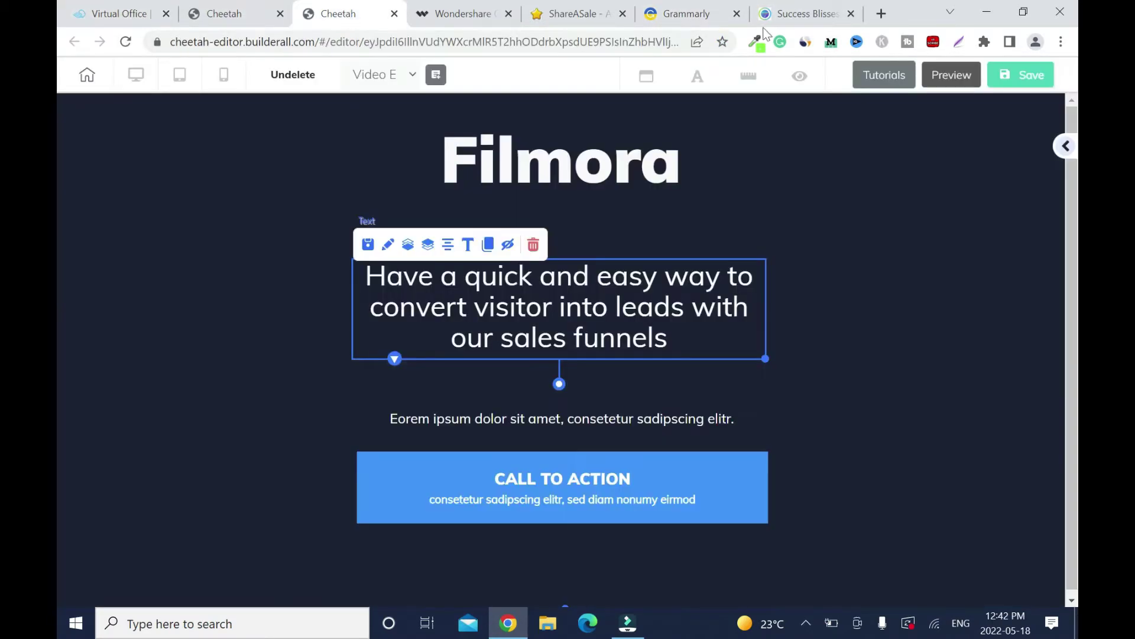
click(686, 13)
click(344, 13)
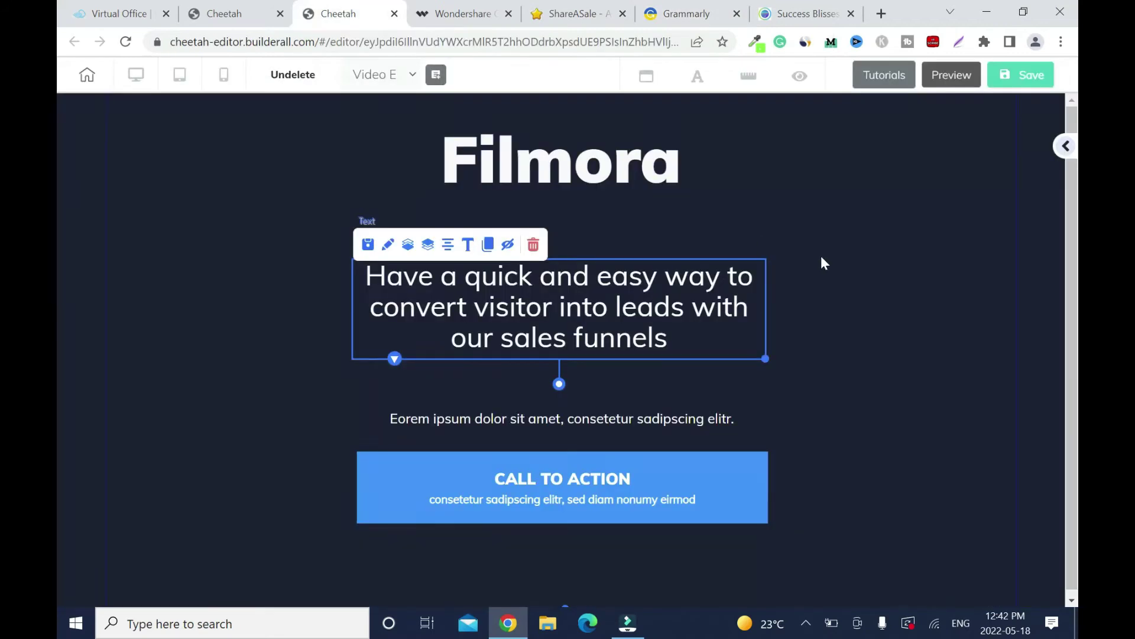
- Replace the subheading under Filmora with the copied text "The Best Free & Pro Video Editing Platform for Every Creator"
click(376, 280)
drag(387, 277, 669, 340)
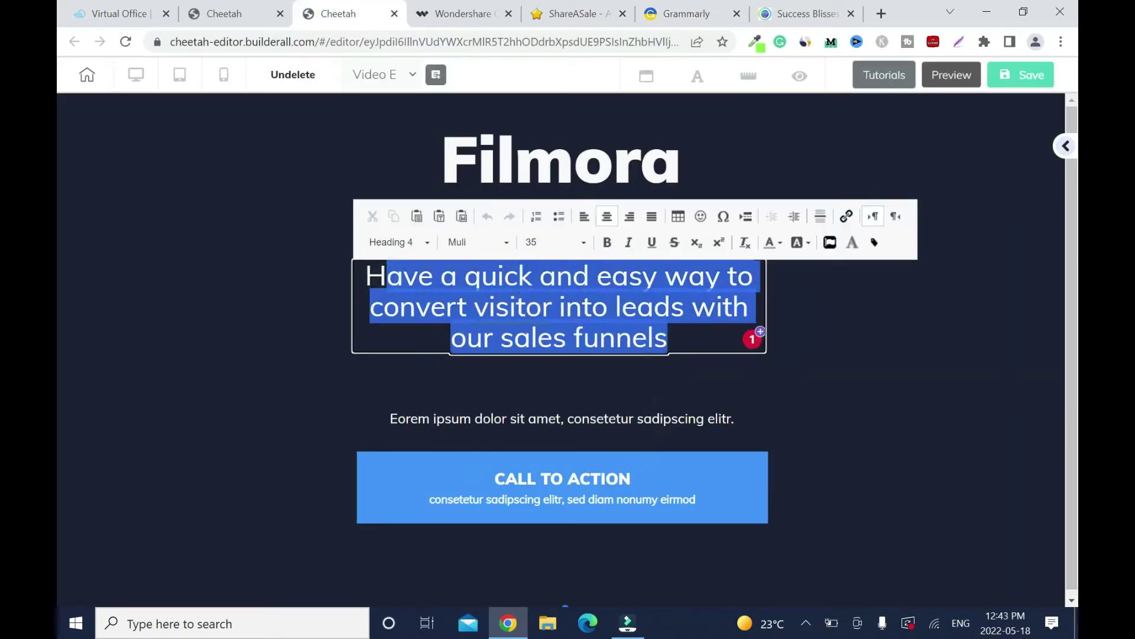
key(ctrl+v)
double_click(388, 276)
key(BackSpace)
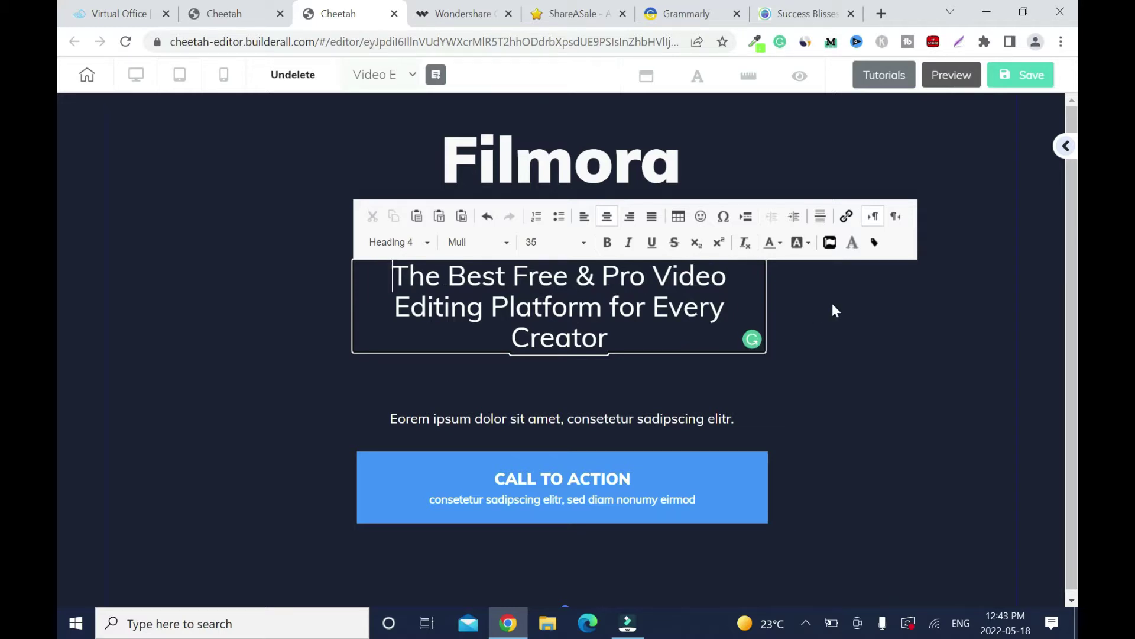
- Widen the subheading's text box so its text fits on two lines, keeping it centred under the Filmora heading
click(632, 303)
drag(765, 358, 802, 357)
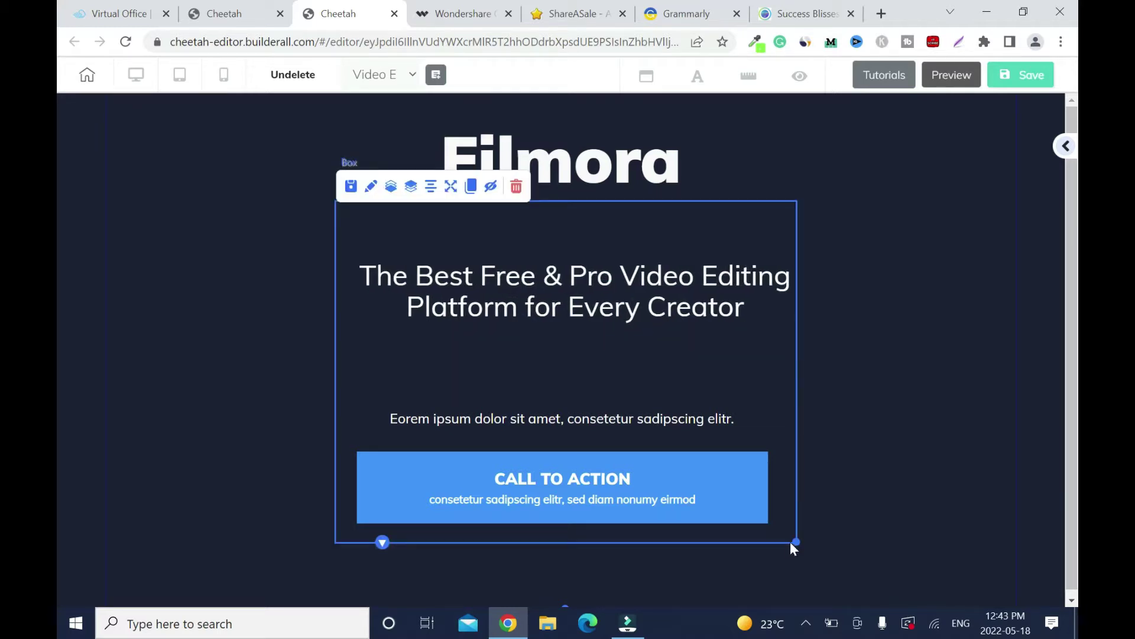
click(628, 326)
click(458, 207)
click(535, 152)
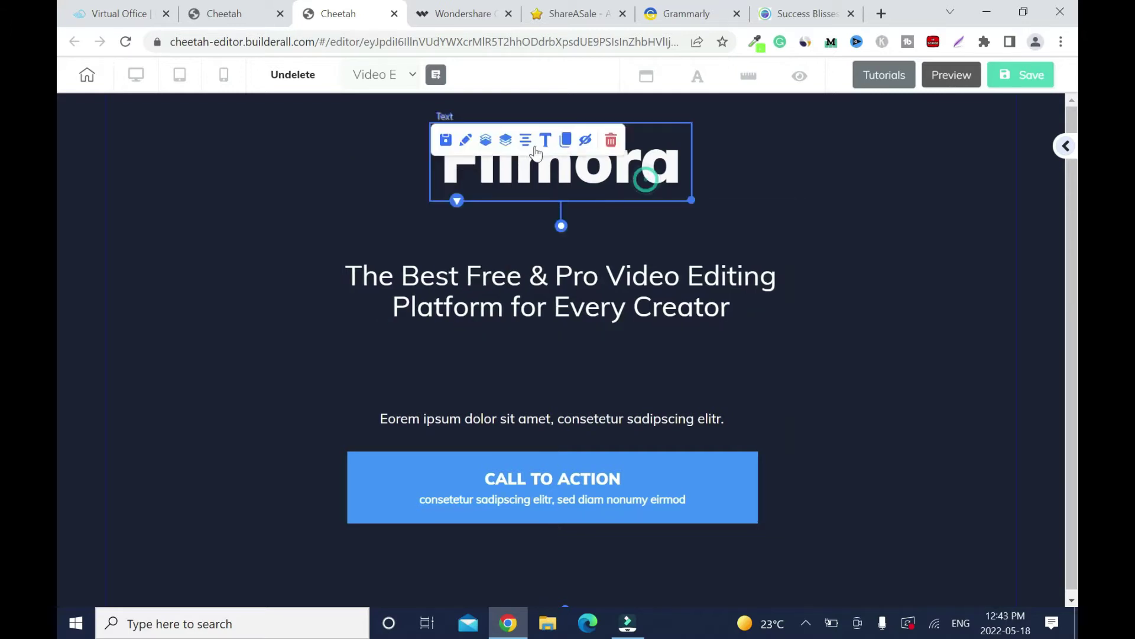
click(881, 269)
- Move the subheading, placeholder description and call-to-action button up, closing the gaps beneath the Filmora heading
click(615, 224)
drag(616, 277, 615, 237)
drag(655, 417, 629, 308)
drag(661, 478, 700, 387)
click(715, 535)
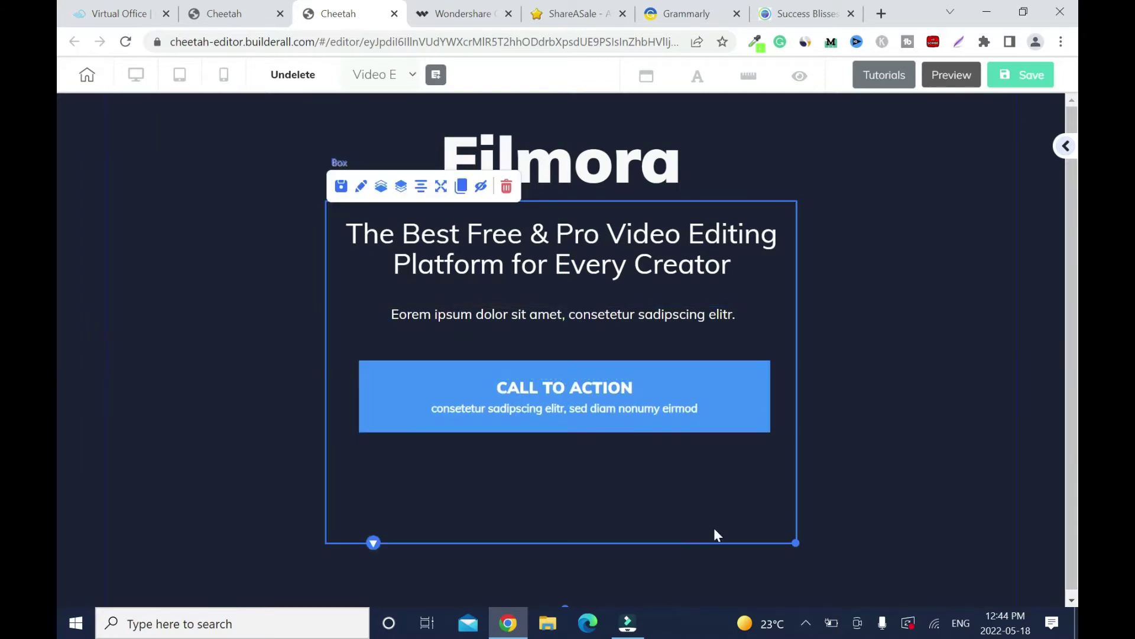
click(909, 406)
- Copy "Free Download with Watermark or Get a Pro License Key (Lifetime available)" from the Grammarly document and return to the Cheetah editor
click(686, 13)
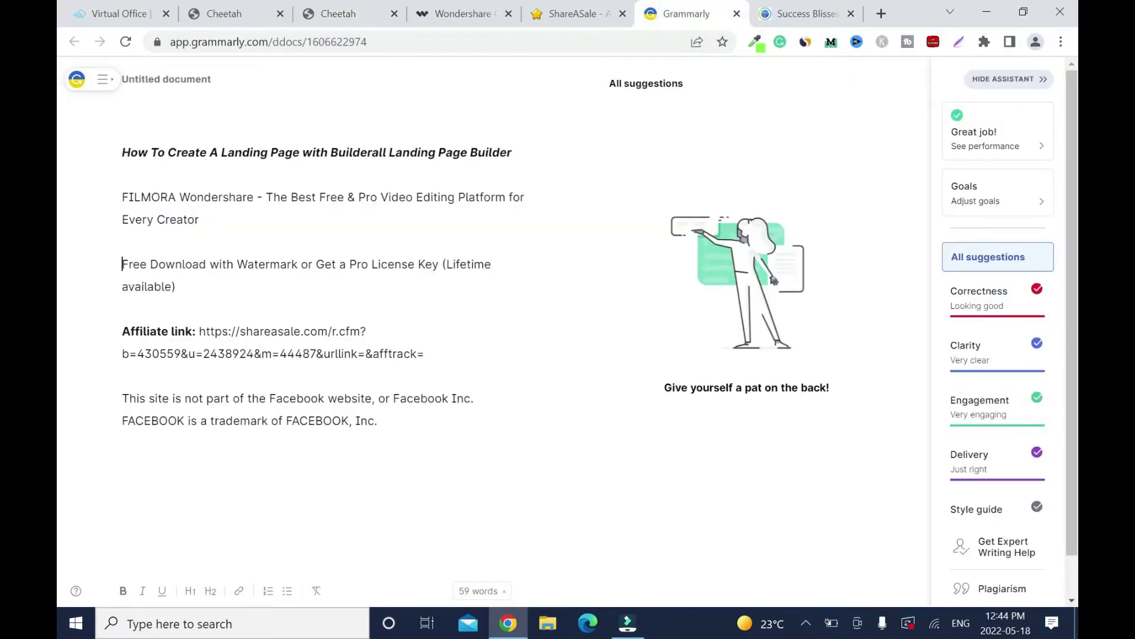
drag(123, 264, 176, 287)
right_click(219, 261)
click(271, 322)
click(339, 14)
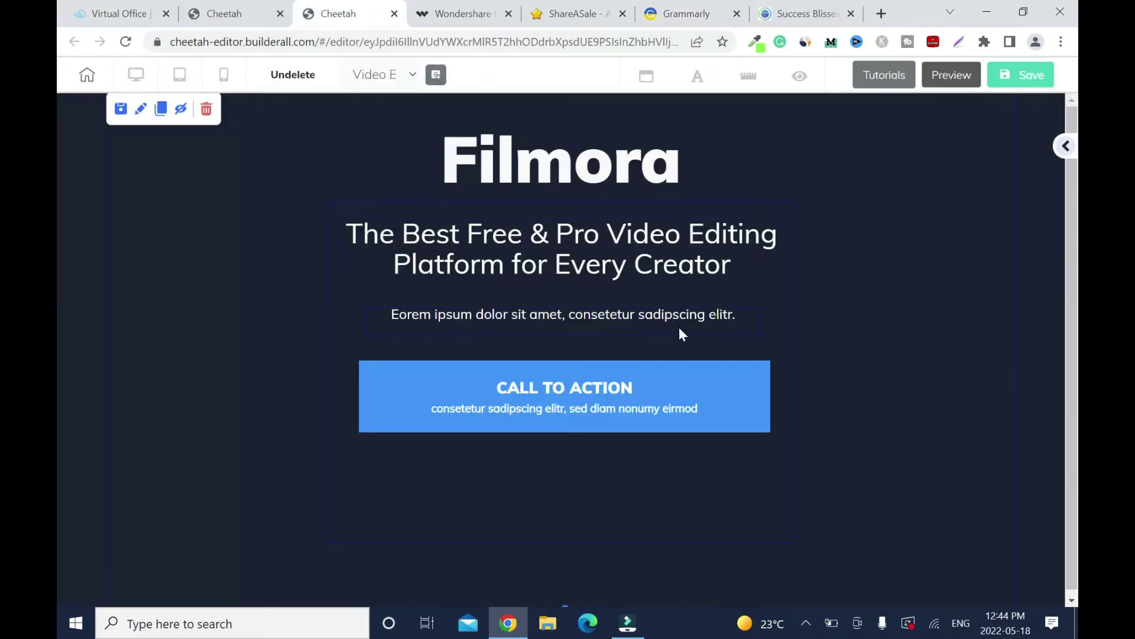
- Save the page, publish the site to its domain and dismiss the publishing dialog
double_click(681, 329)
click(1021, 75)
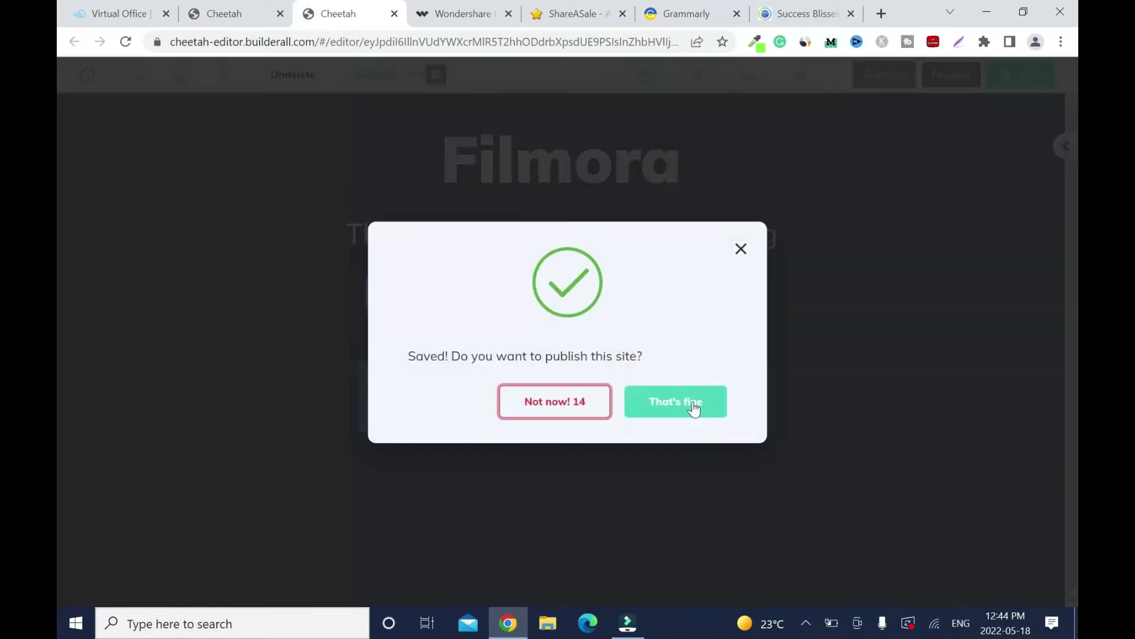
click(693, 407)
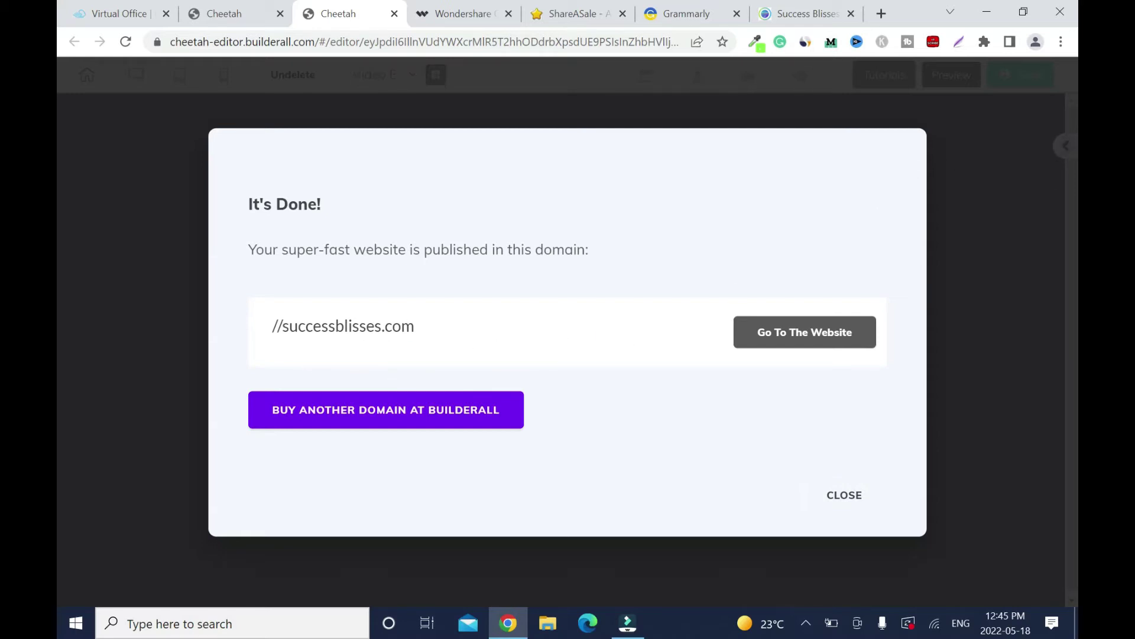
click(858, 496)
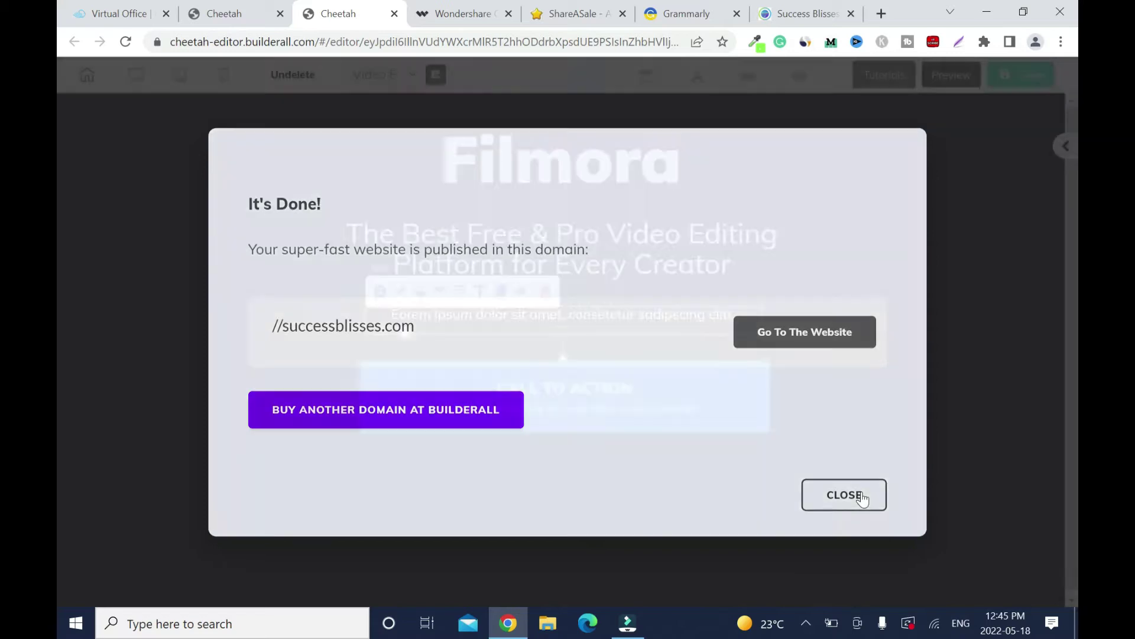
- Replace the placeholder description with "Free Download with Watermark or Get a Pro License Key (Lifetime available)" and narrow its text box
click(548, 314)
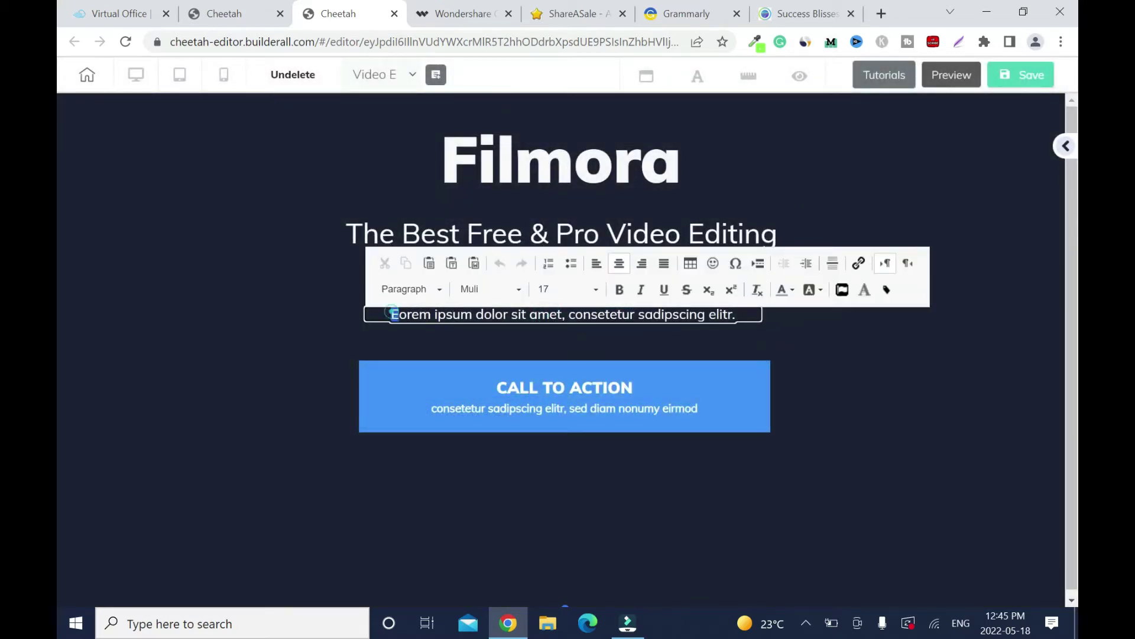
drag(392, 312, 736, 314)
key(ctrl+v)
click(692, 340)
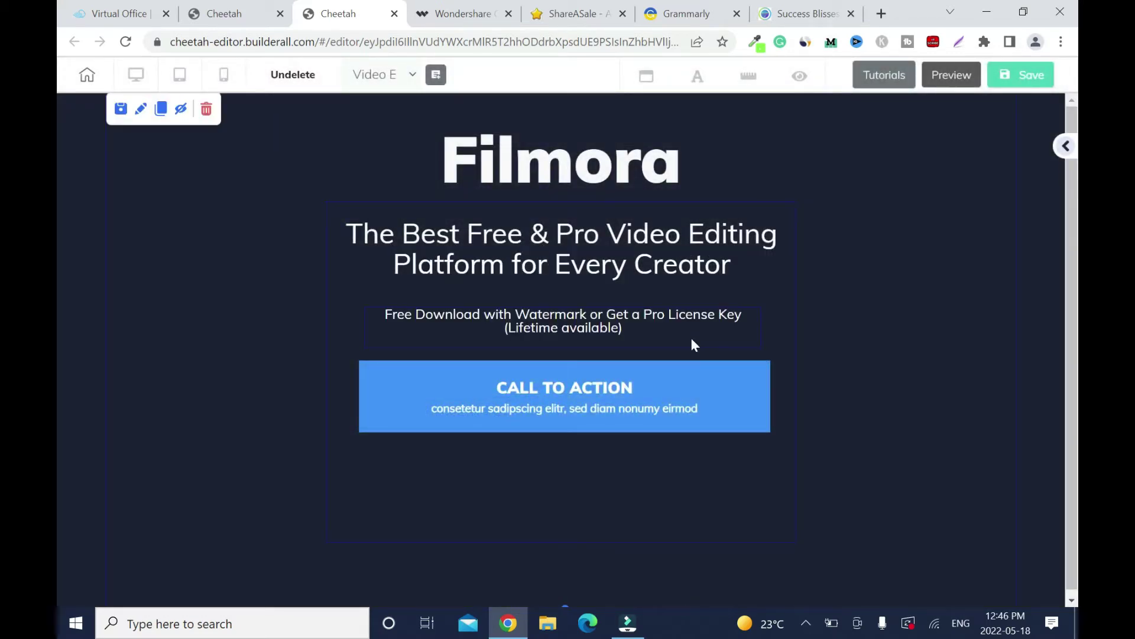
click(692, 340)
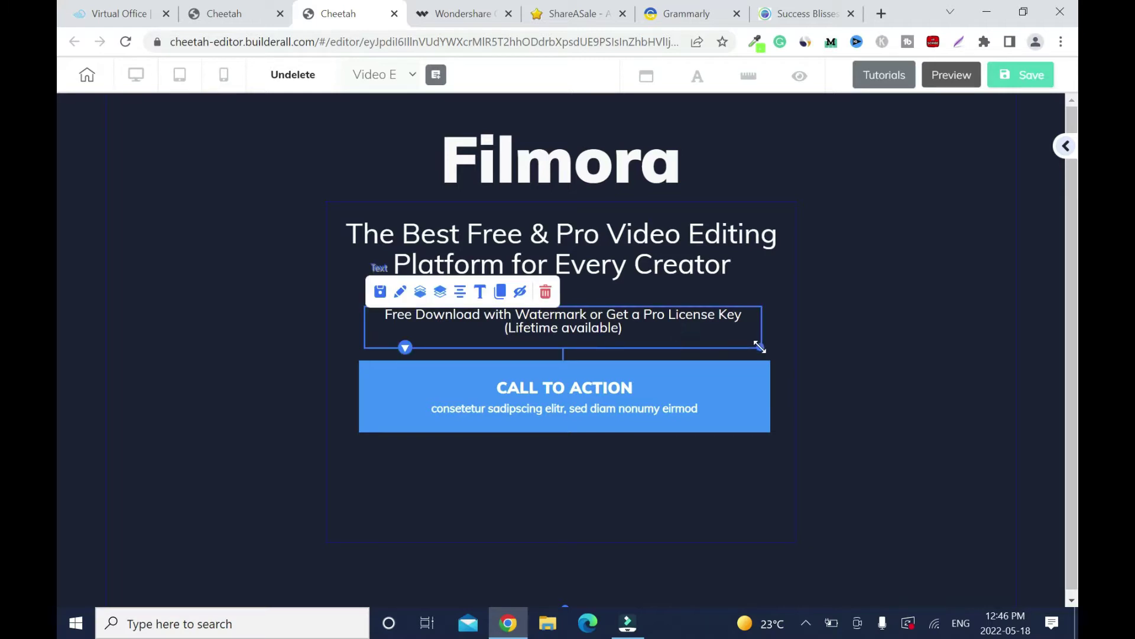
drag(760, 348, 705, 333)
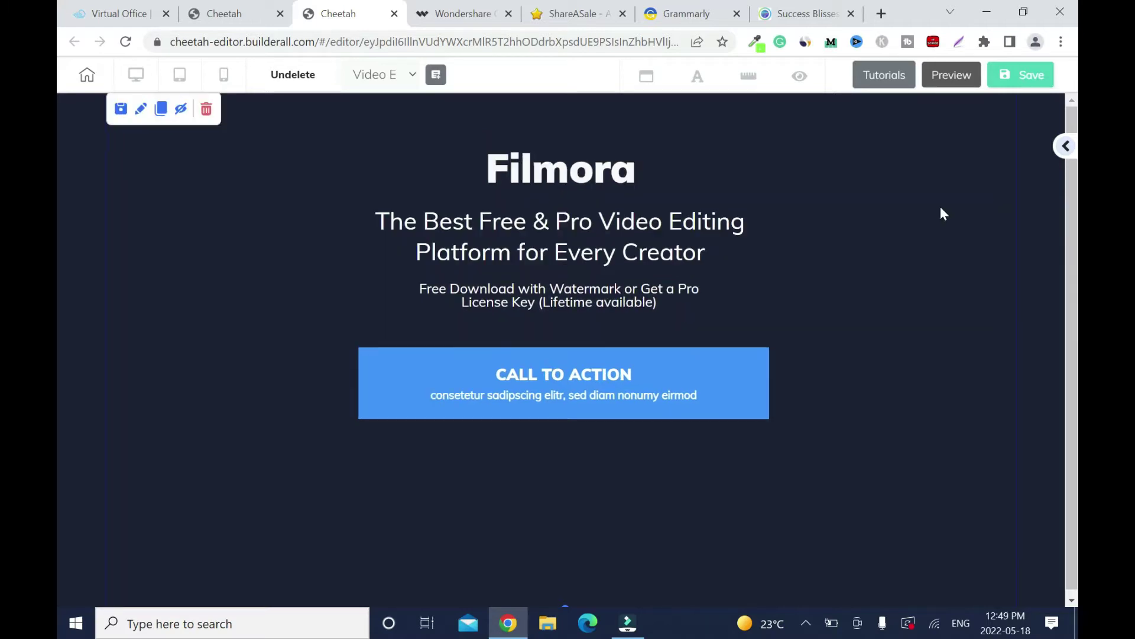
- Save and republish the site with the updated Filmora text
click(1021, 75)
click(692, 401)
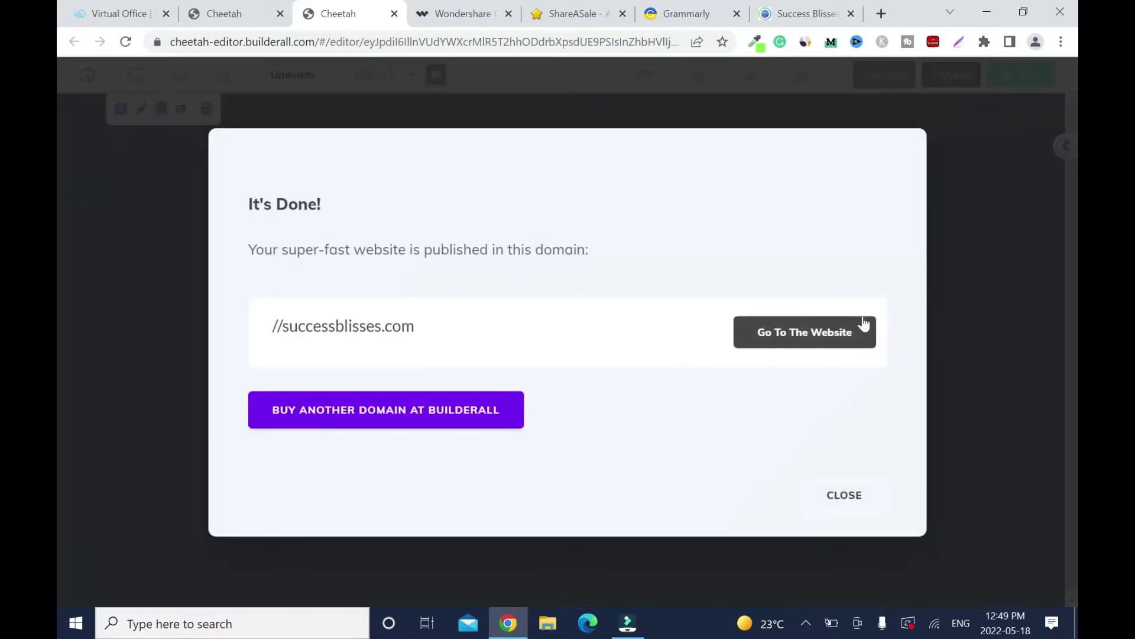
click(859, 497)
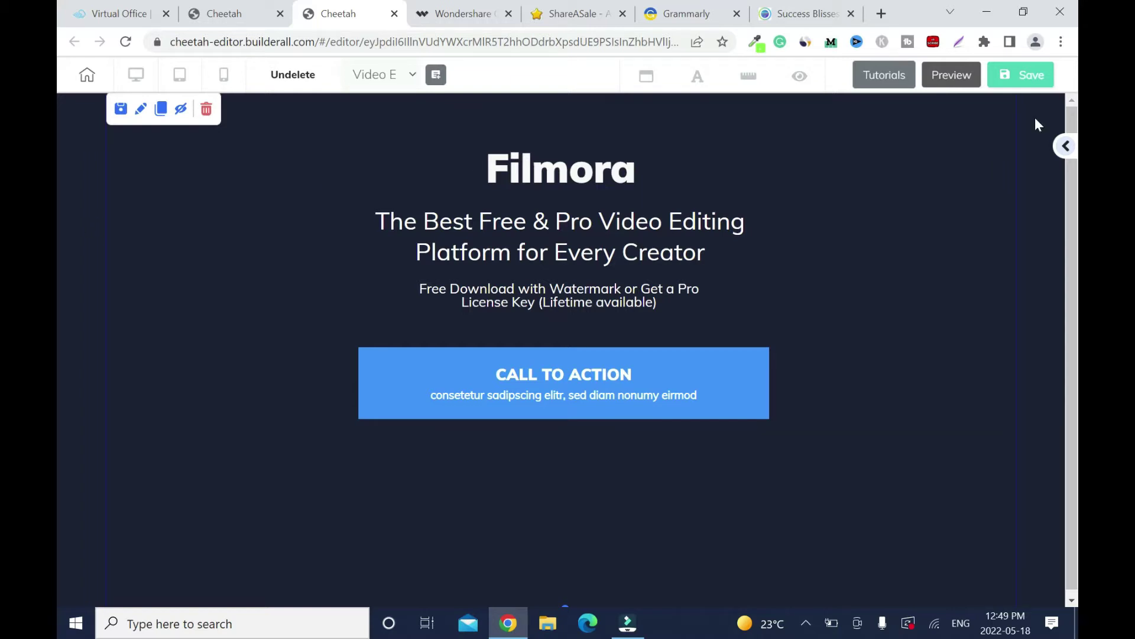
- Switch the hero panel's background from a solid colour to Gradient Color
click(142, 110)
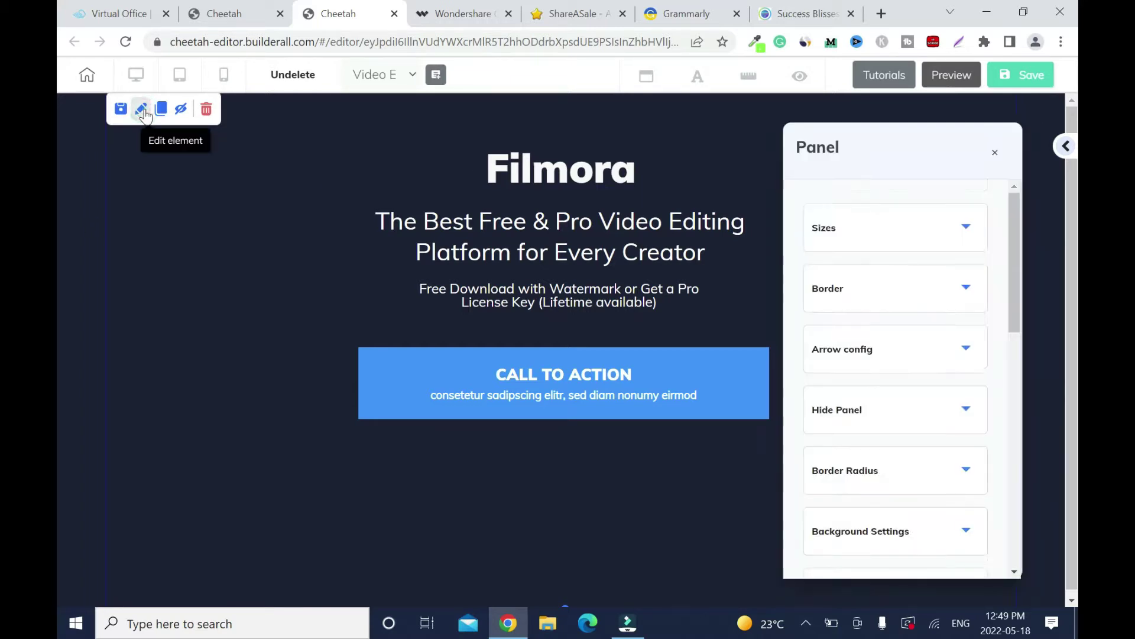
scroll(971, 299, down, 3)
click(971, 299)
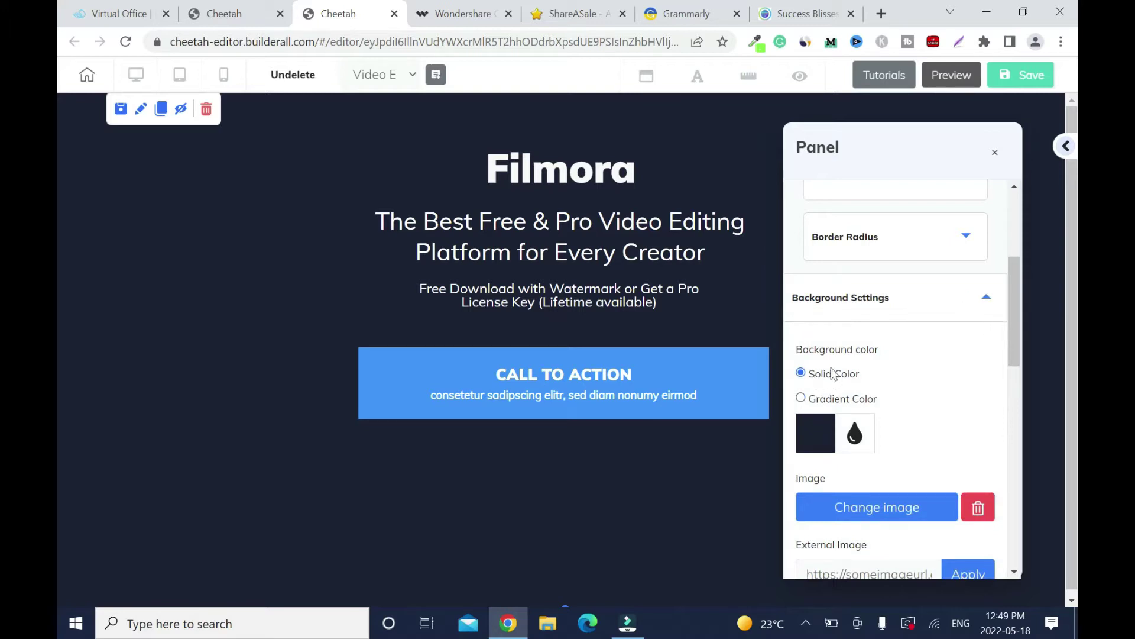
click(802, 400)
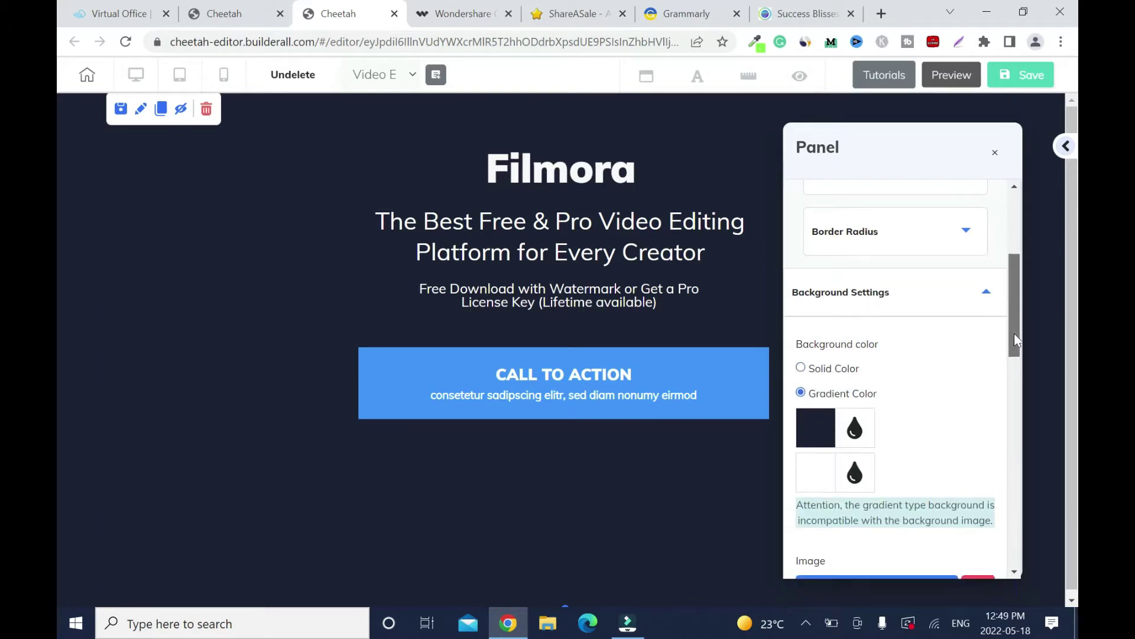
scroll(1014, 333, down, 3)
- Switch to the Wondershare page and sample the purple #D984FC from its banner background with the ColorZilla page color picker
click(461, 13)
click(755, 43)
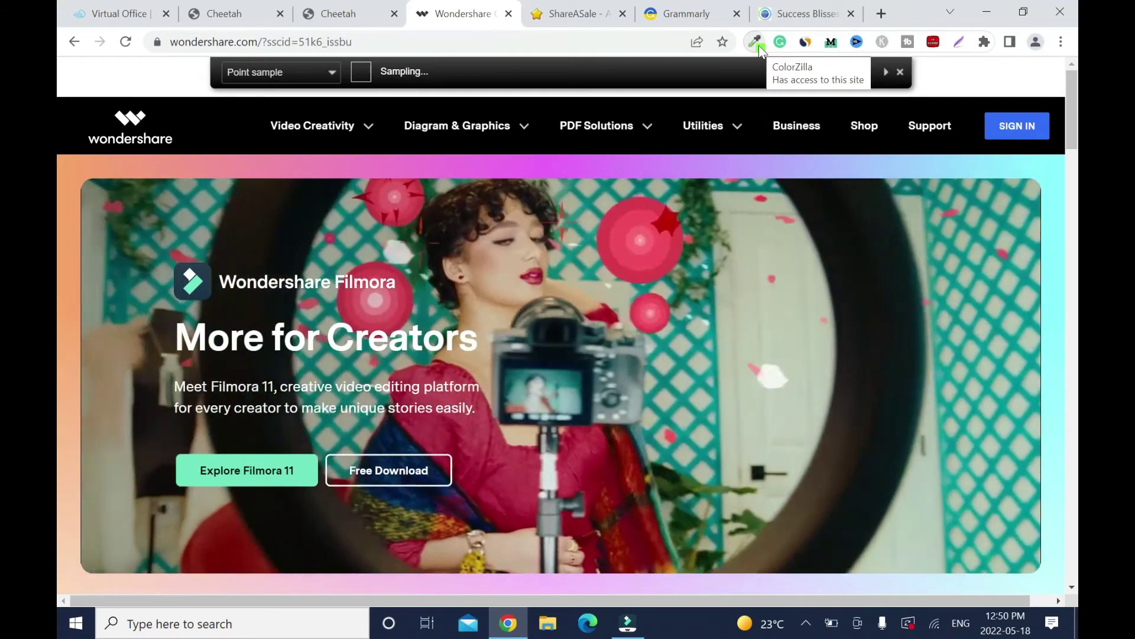
click(760, 48)
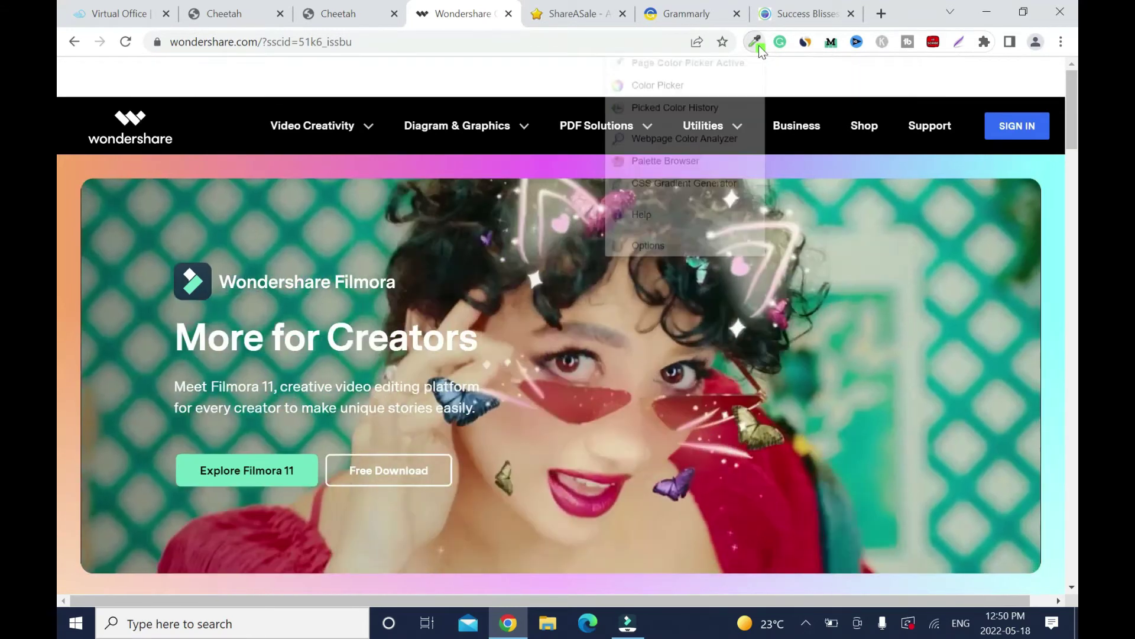
click(709, 64)
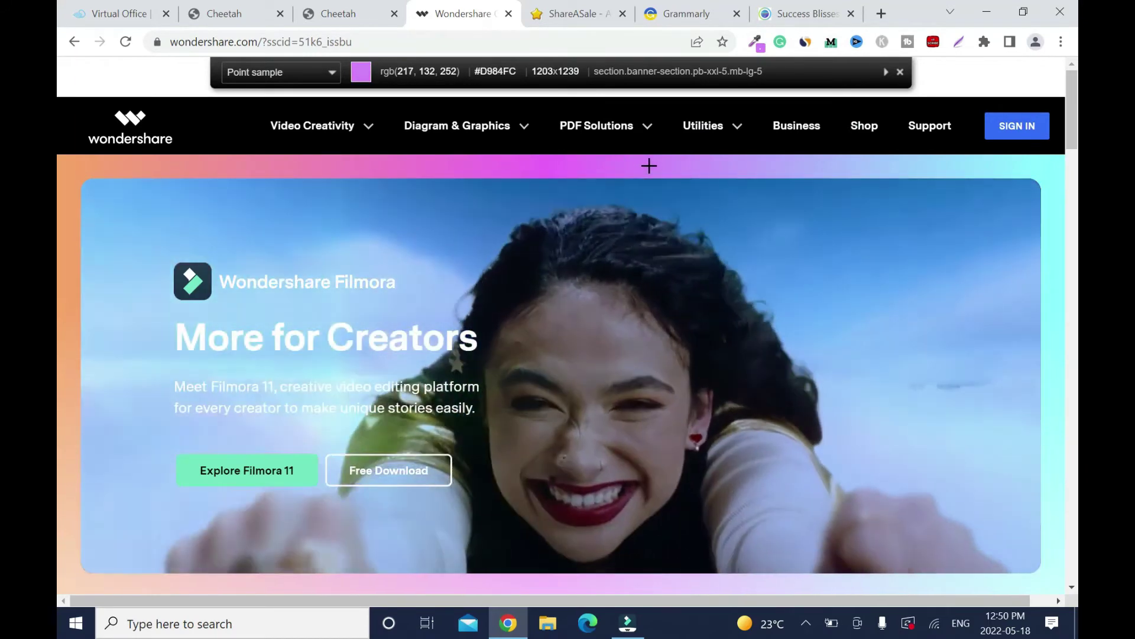
click(649, 166)
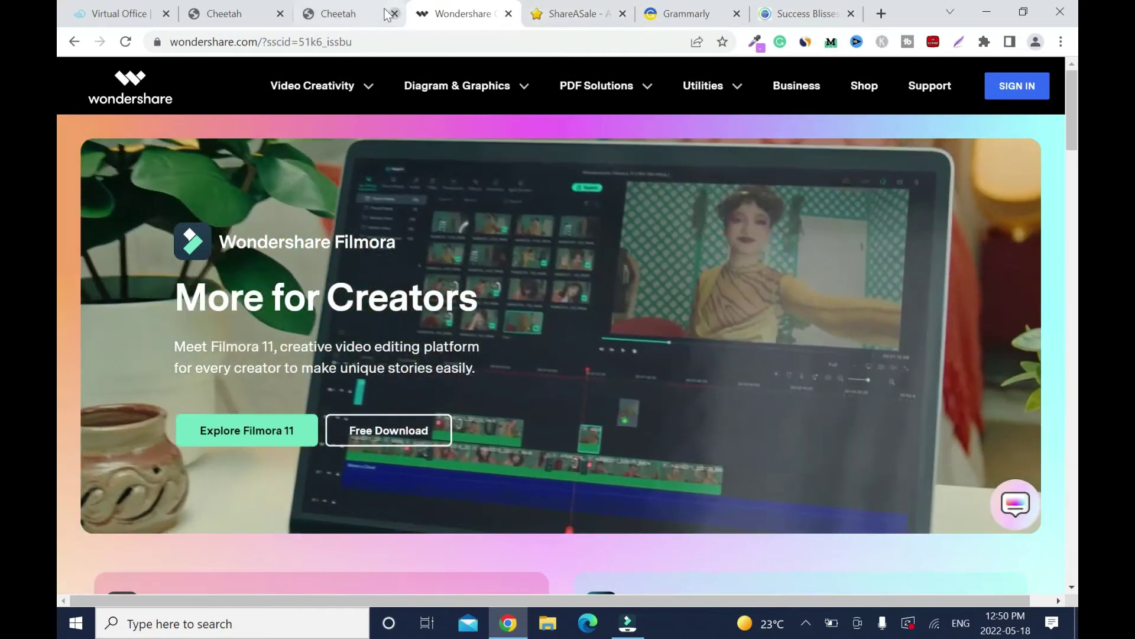
- Return to the Cheetah editor and set the panel gradient's first colour to the sampled D984FC
click(346, 13)
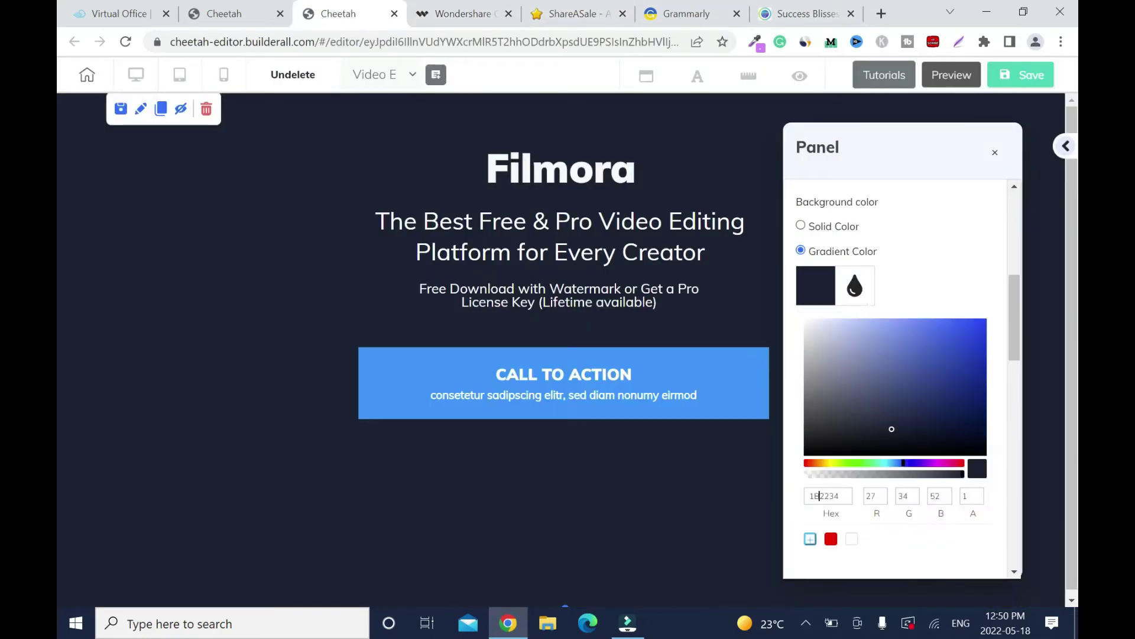
key(ctrl+v)
scroll(862, 254, down, 1)
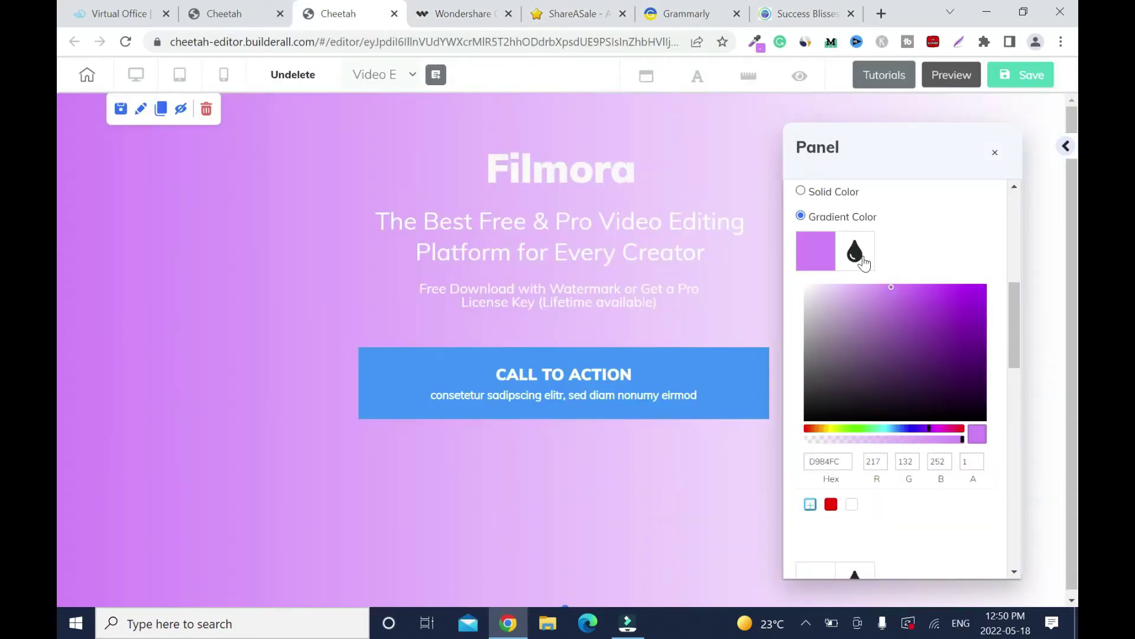
click(864, 263)
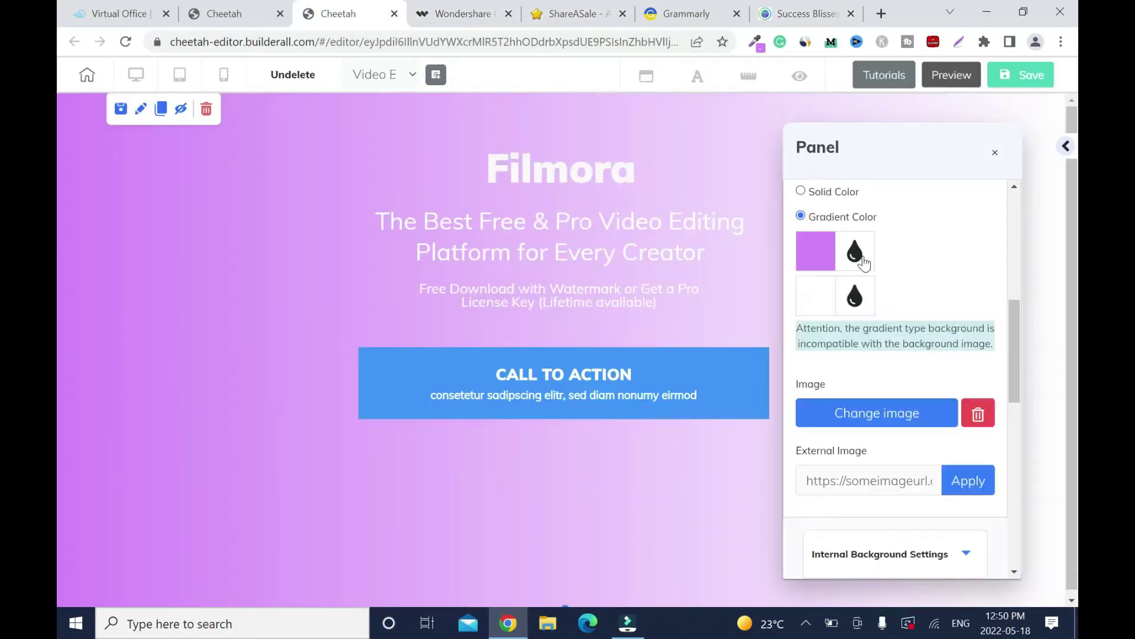
- Prepare the gradient's second colour for editing and sample the cyan #8BFDFE from the Wondershare page with ColorZilla
click(867, 303)
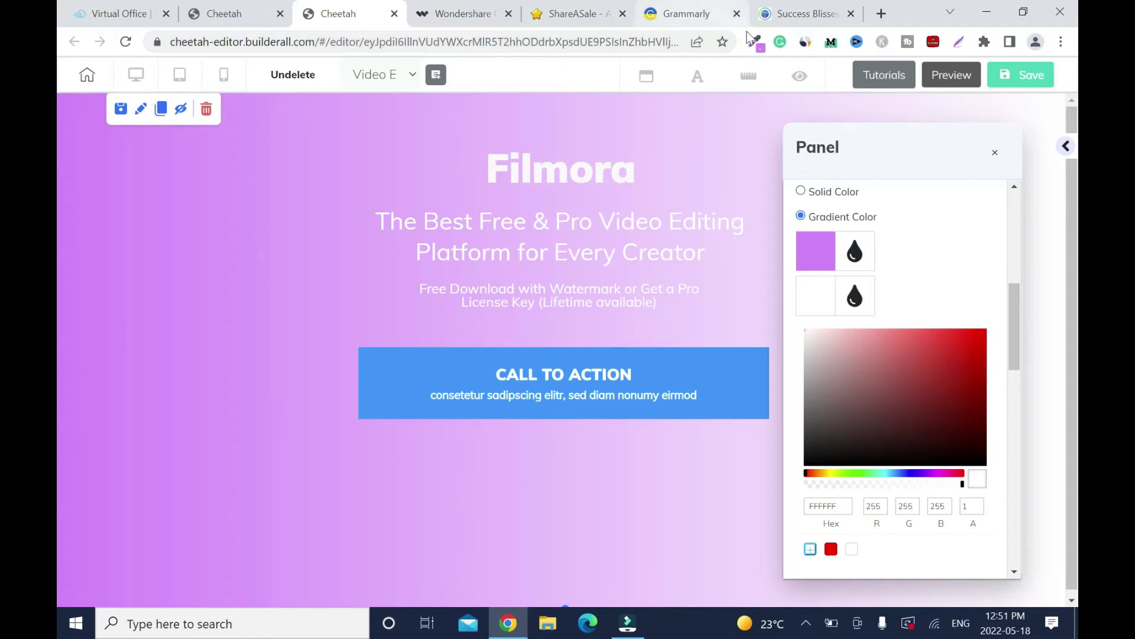
click(455, 14)
click(755, 41)
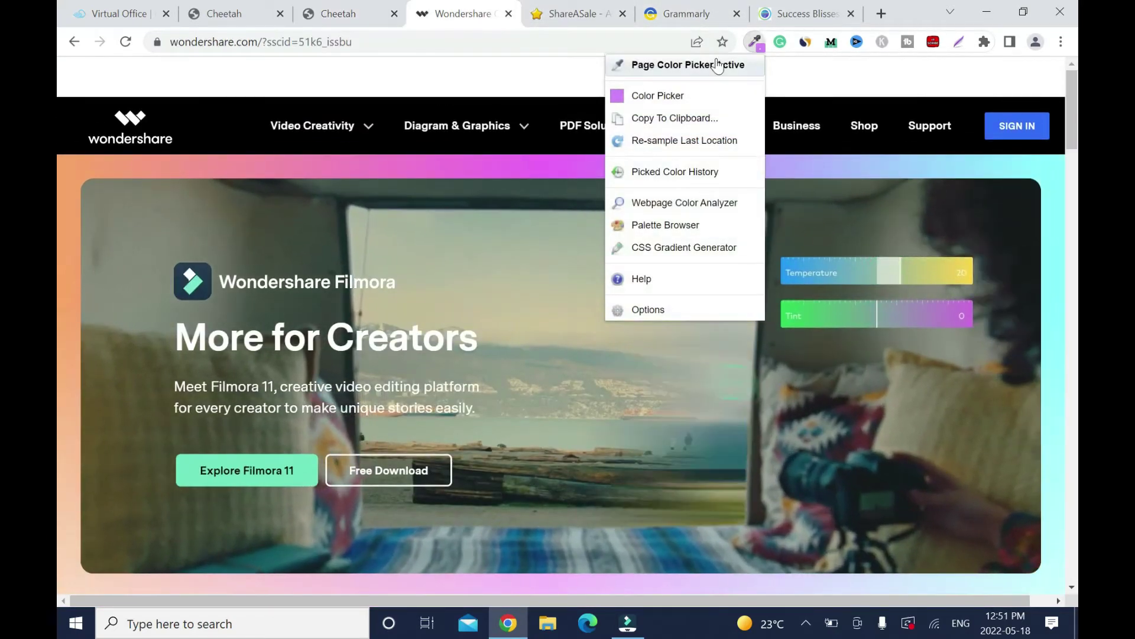
click(718, 65)
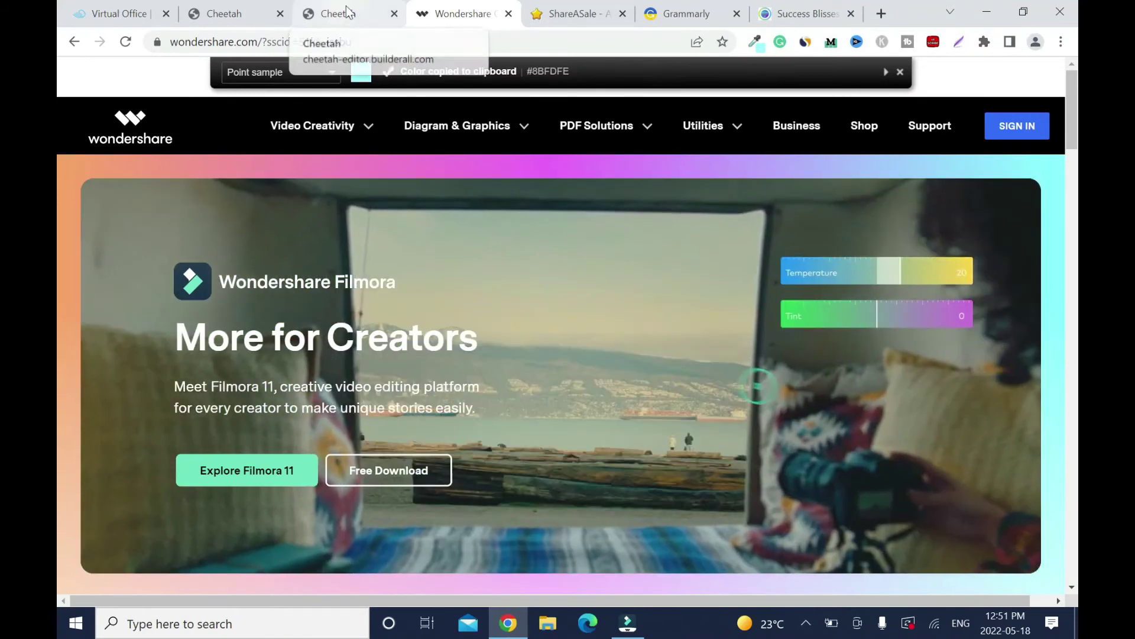
- Set the panel gradient's second colour to 8BFDFE in the Cheetah editor and close the panel settings
click(334, 14)
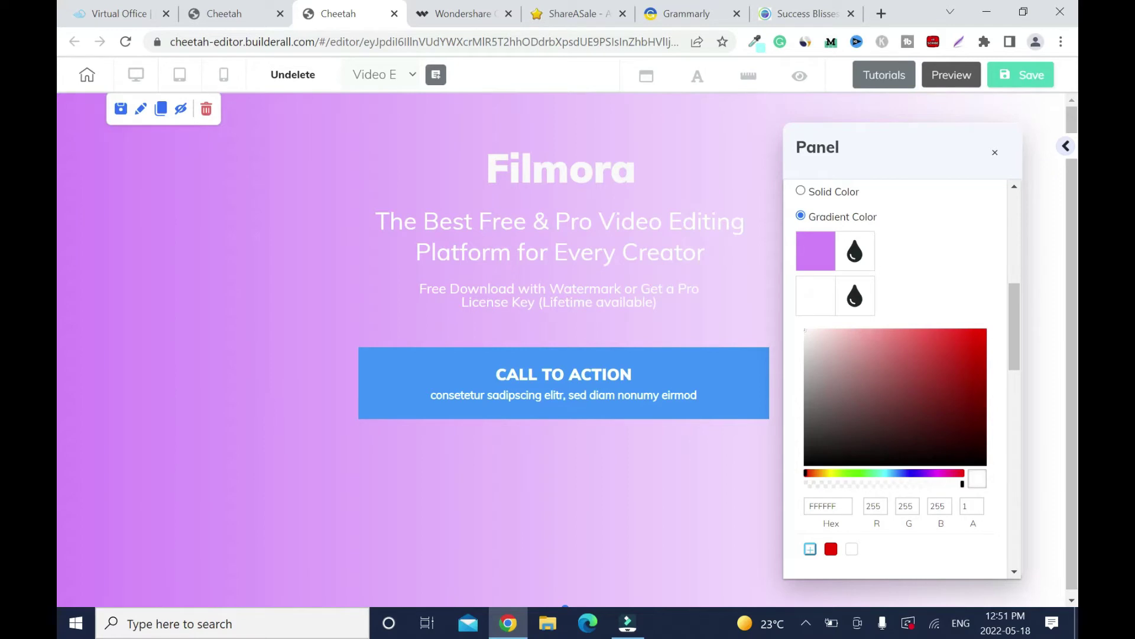
key(ctrl+v)
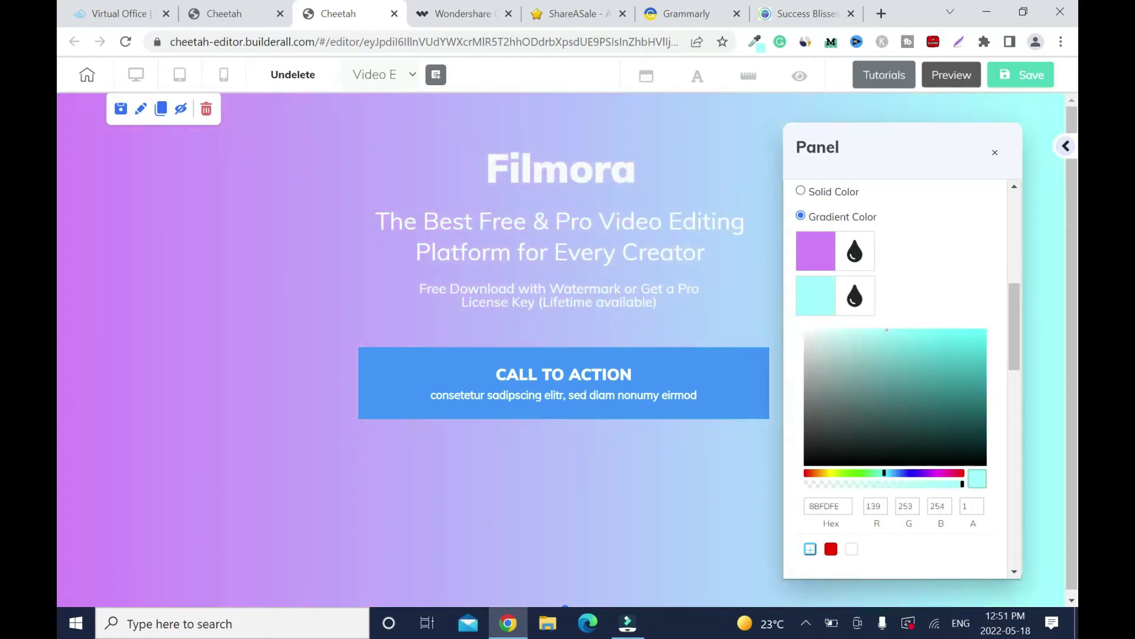
click(995, 153)
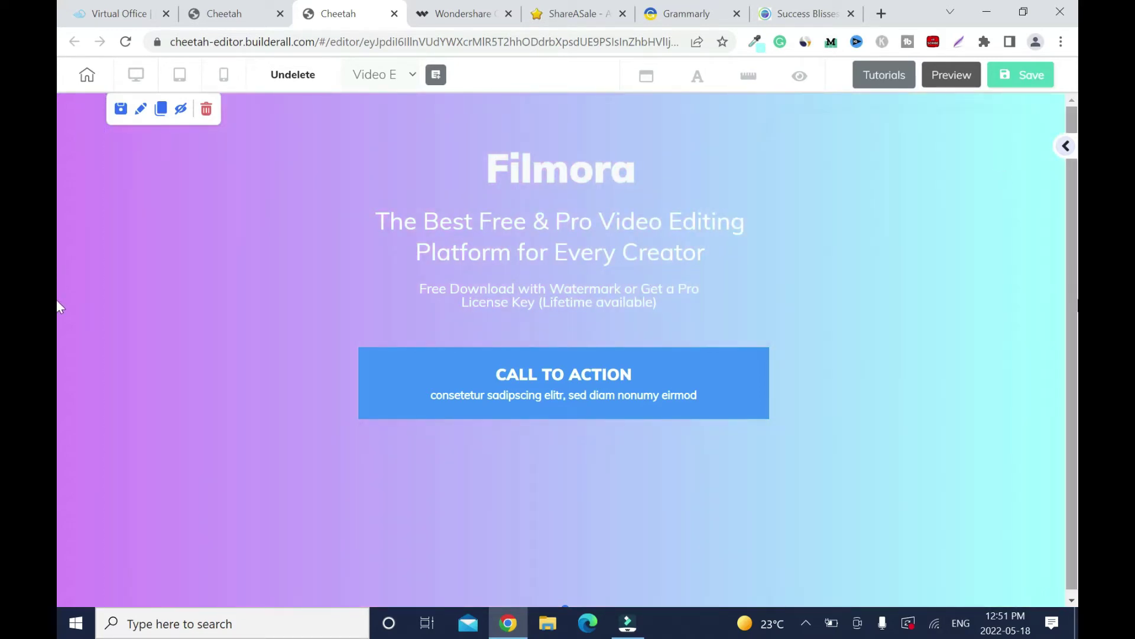
- Check the Wondershare banner for comparison, then change the Filmora heading's text colour to black
click(448, 14)
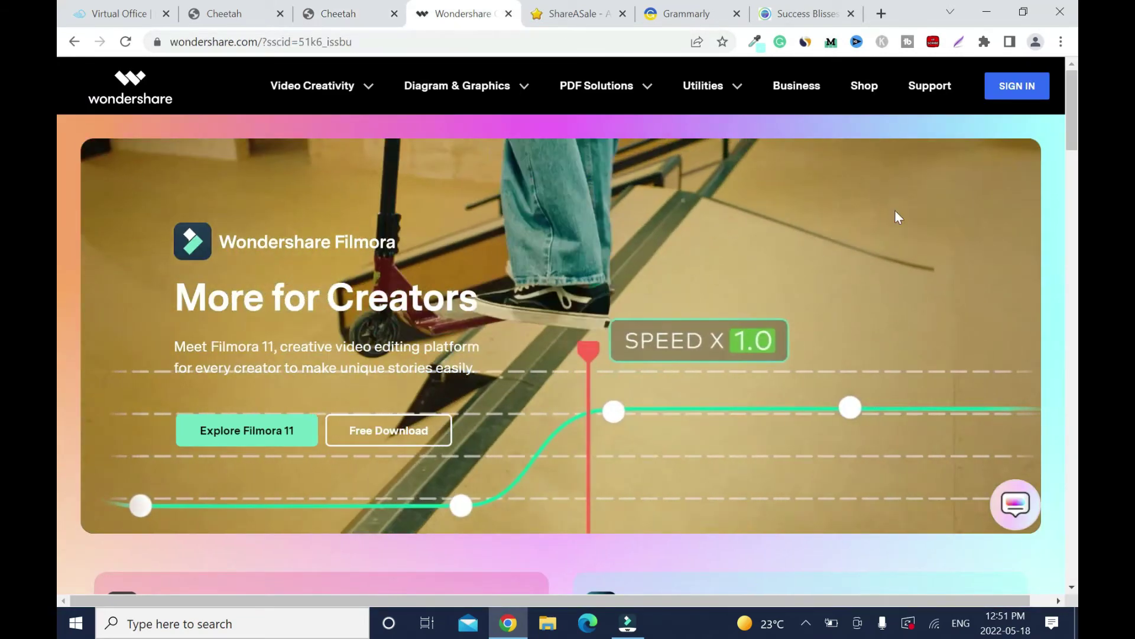
key(ctrl+shift+Tab)
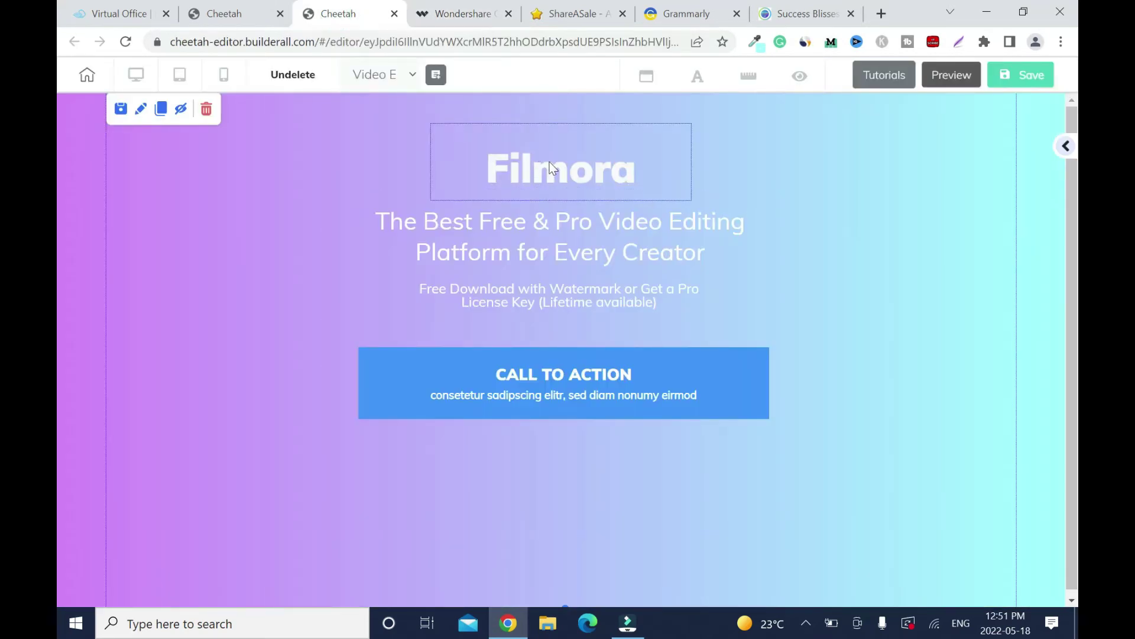
click(549, 161)
double_click(549, 161)
key(ctrl+a)
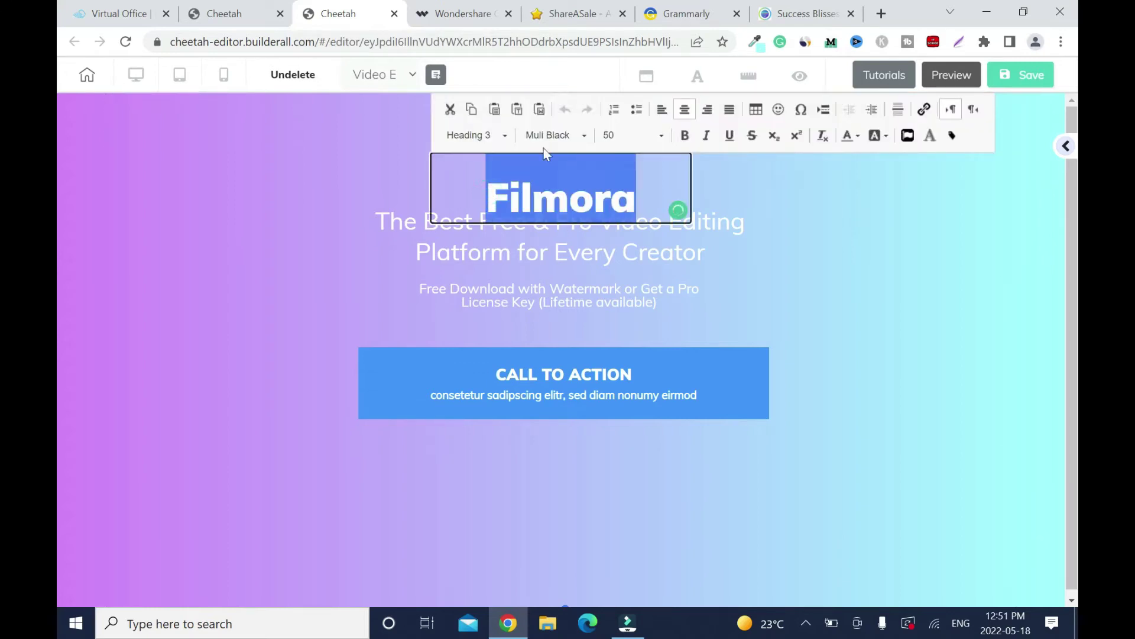
click(860, 138)
click(328, 198)
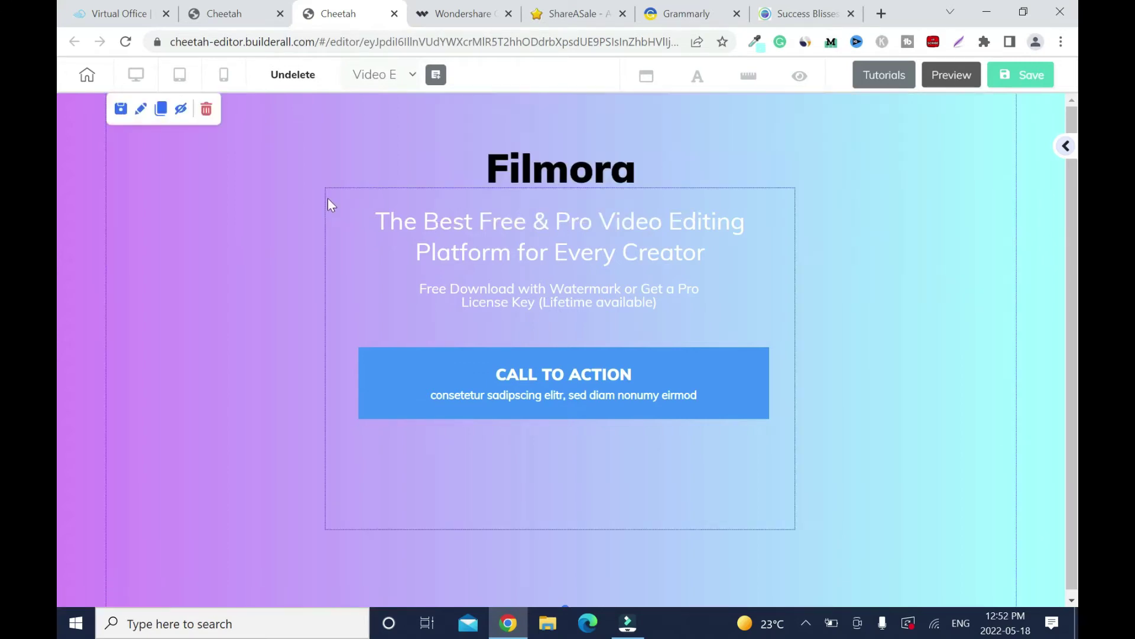
- Change the text colour of the subheading "The Best Free & Pro Video Editing Platform for Every Creator" to black
click(463, 229)
double_click(463, 230)
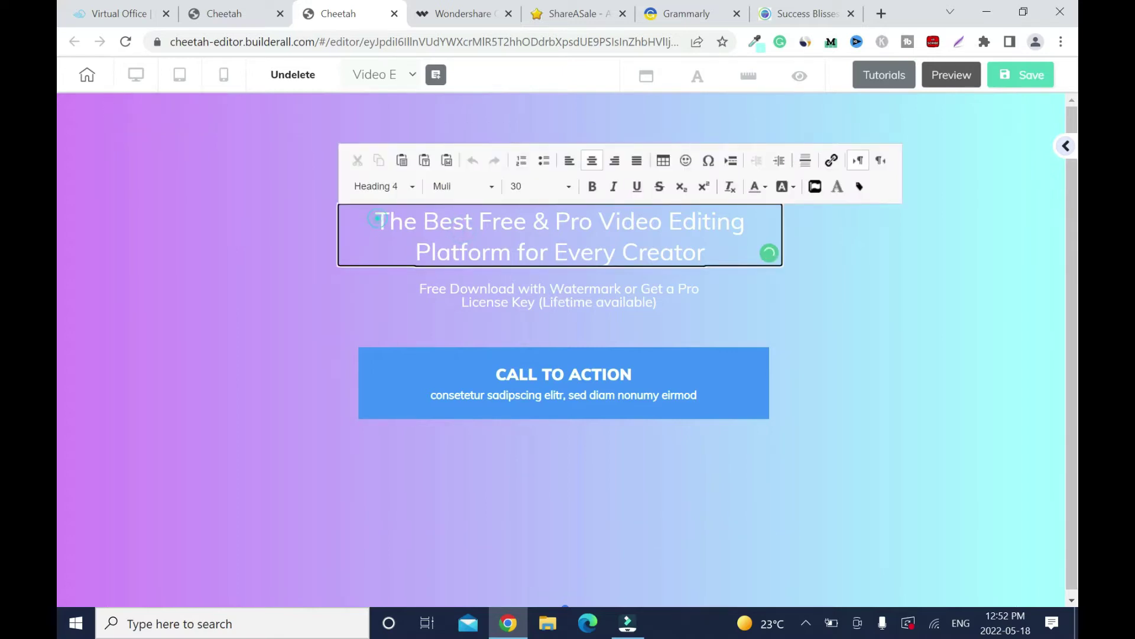
drag(377, 218, 701, 254)
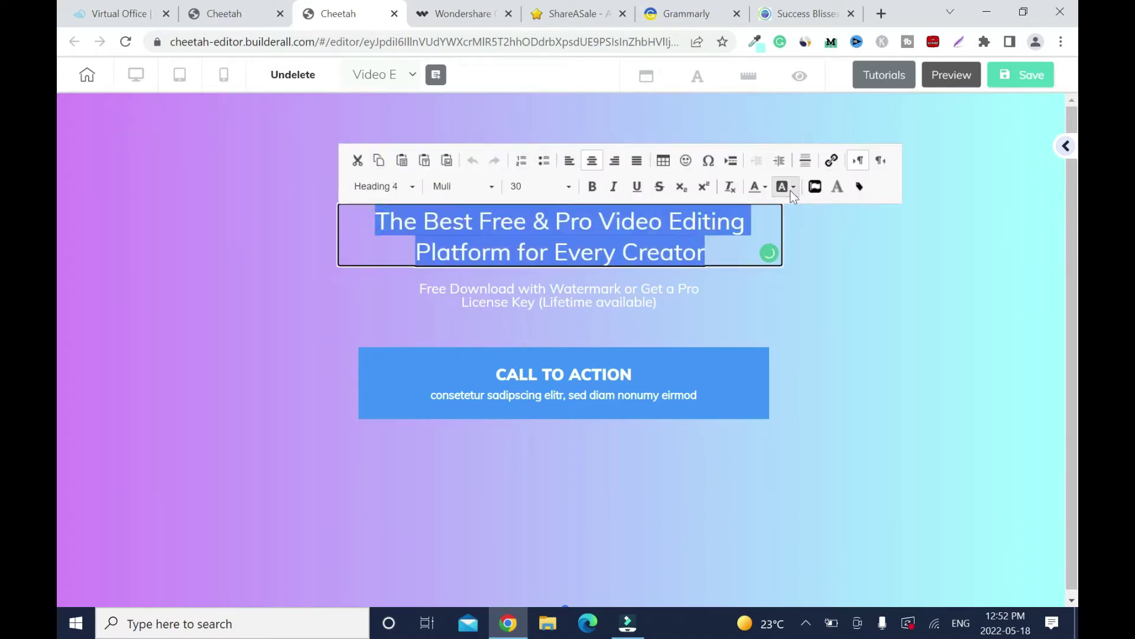
click(766, 187)
click(864, 300)
- Change the text colour of the "Free Download with Watermark or Get a Pro License Key" paragraph to black
click(560, 300)
double_click(560, 301)
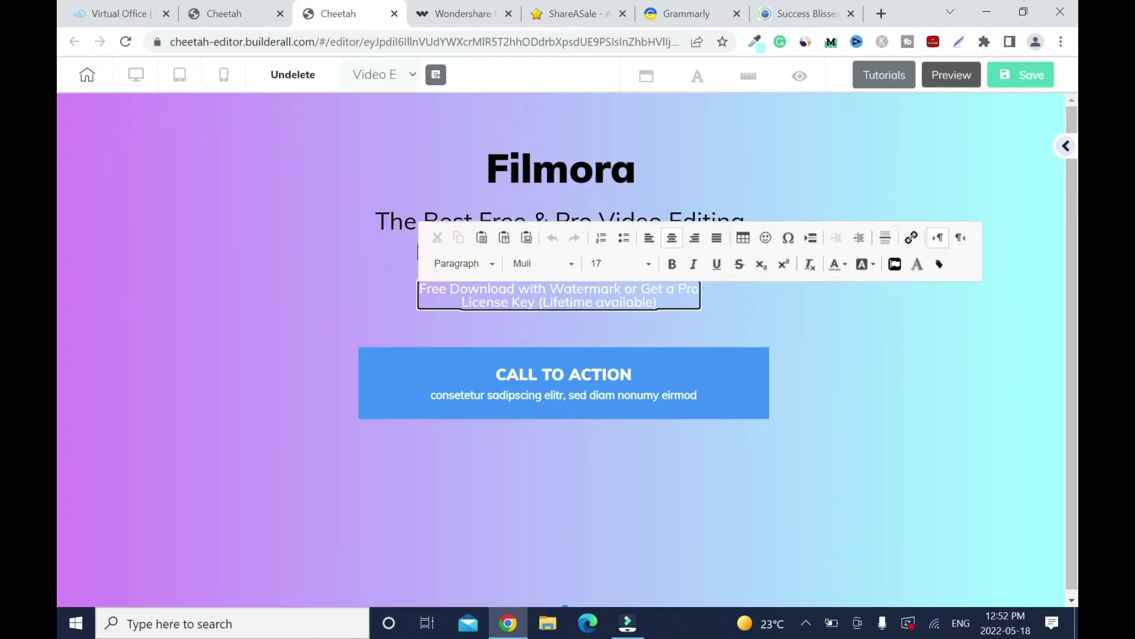
drag(419, 289, 657, 303)
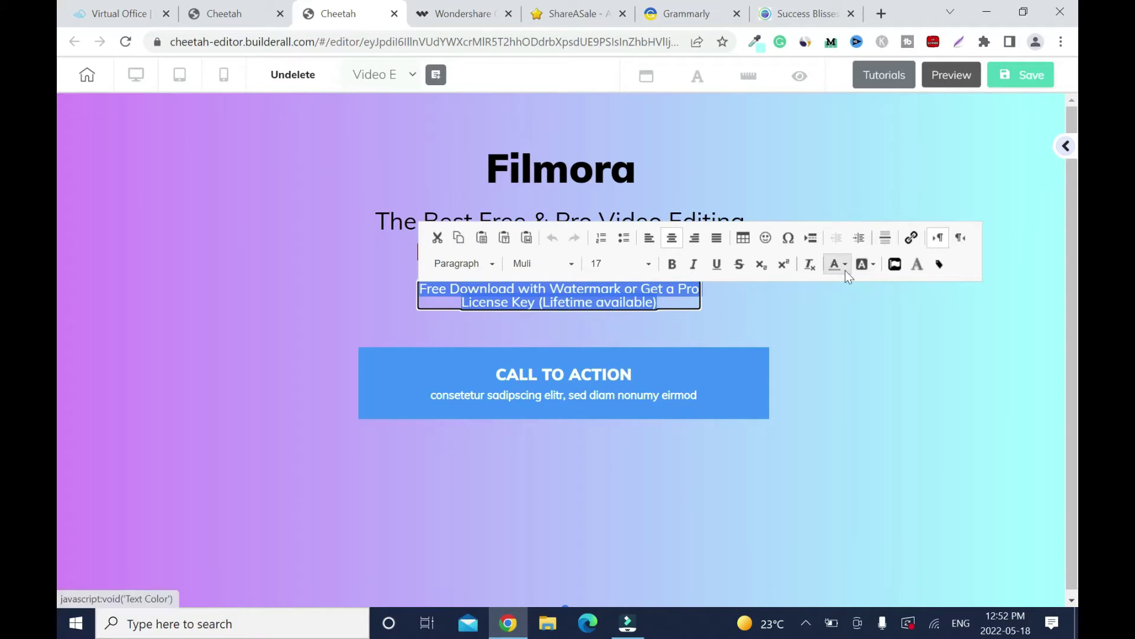
click(846, 267)
click(938, 376)
click(832, 331)
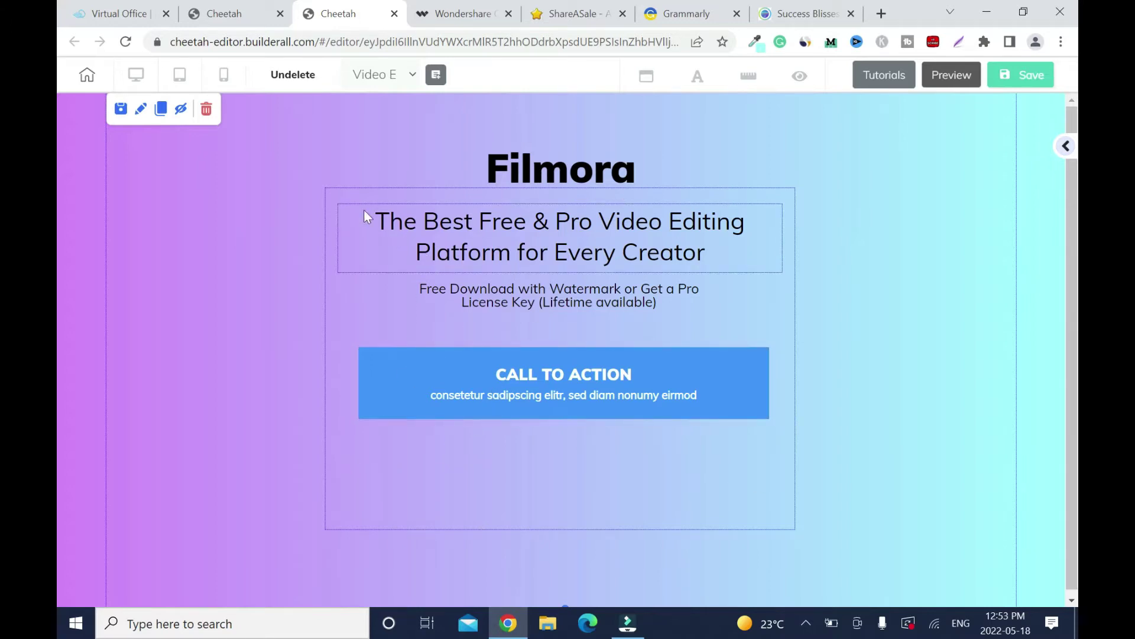
- Give the box behind the subheading and button a solid white FFFFFF background and close its settings
click(332, 194)
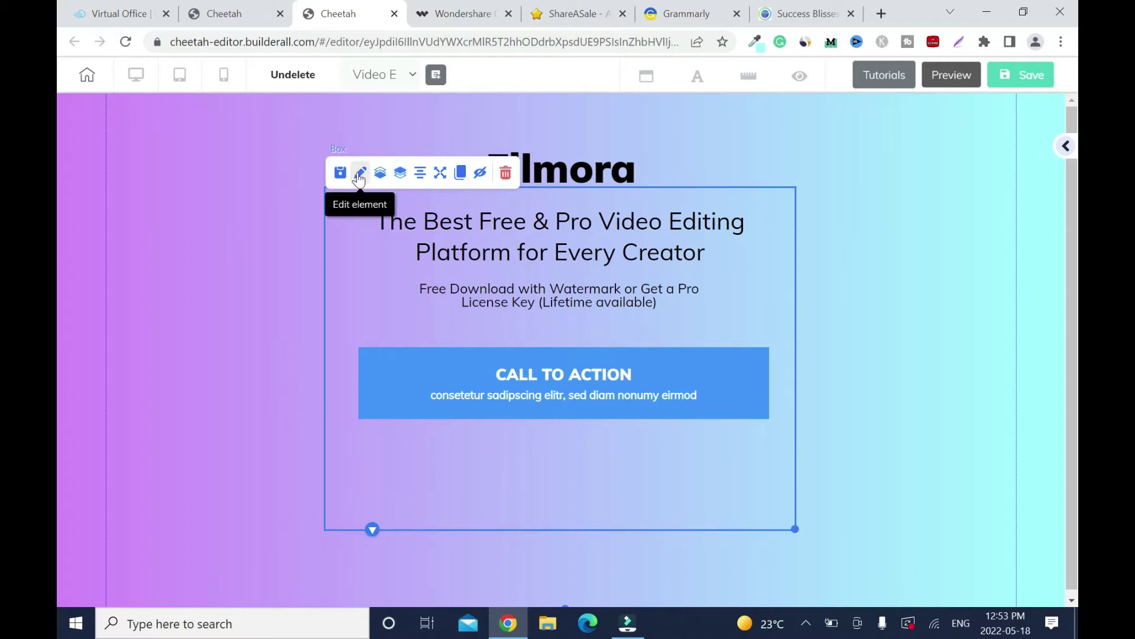
click(359, 174)
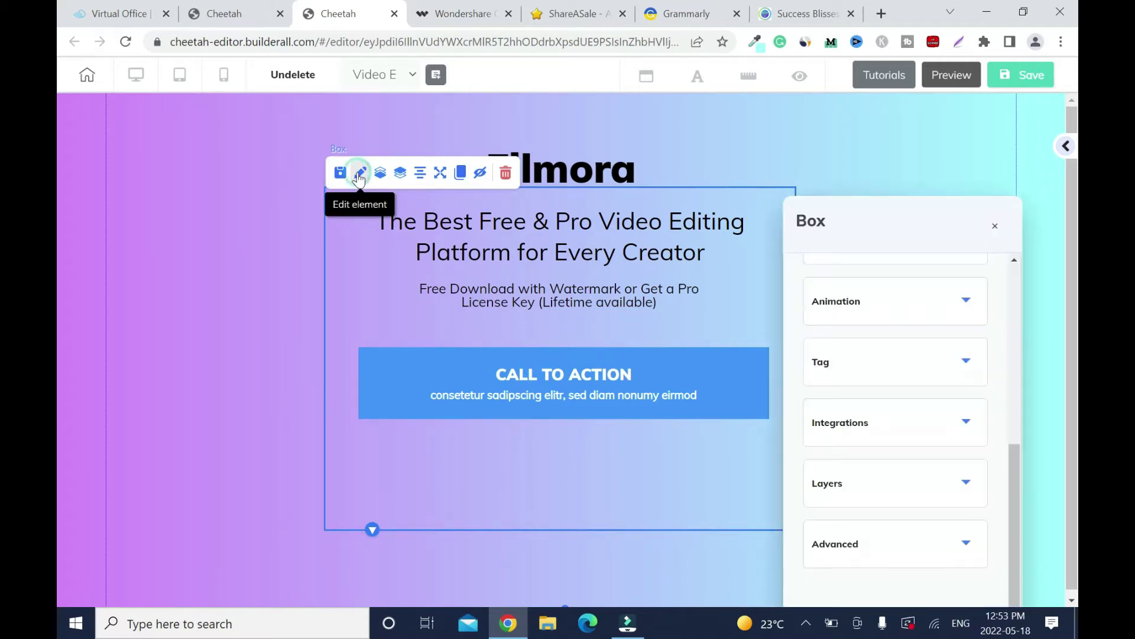
drag(1016, 492, 1021, 338)
click(964, 323)
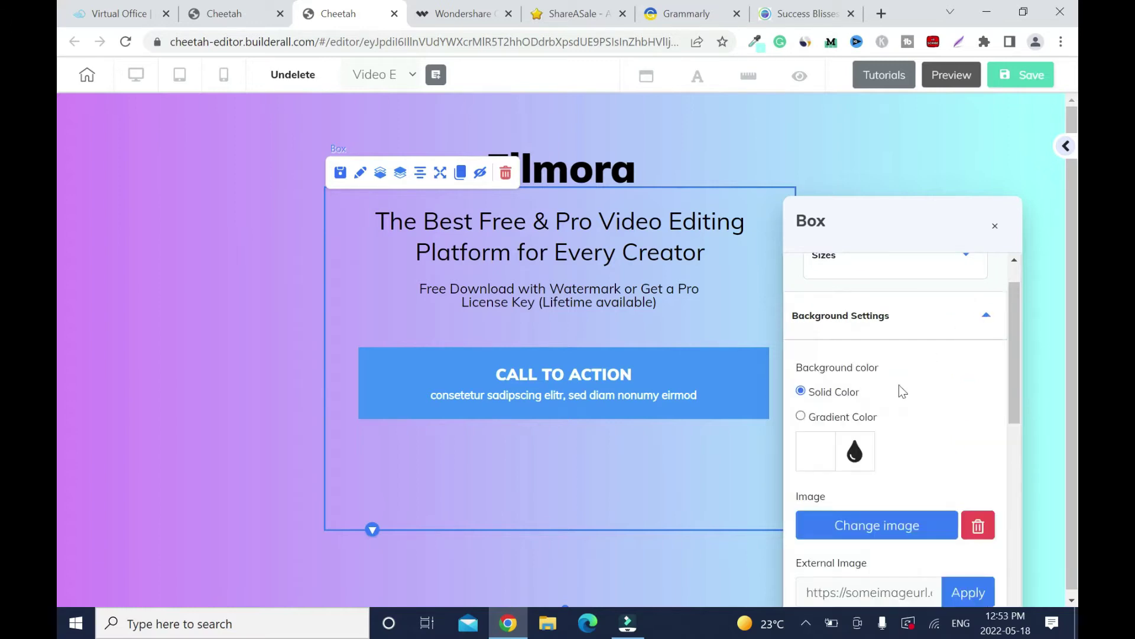
click(865, 456)
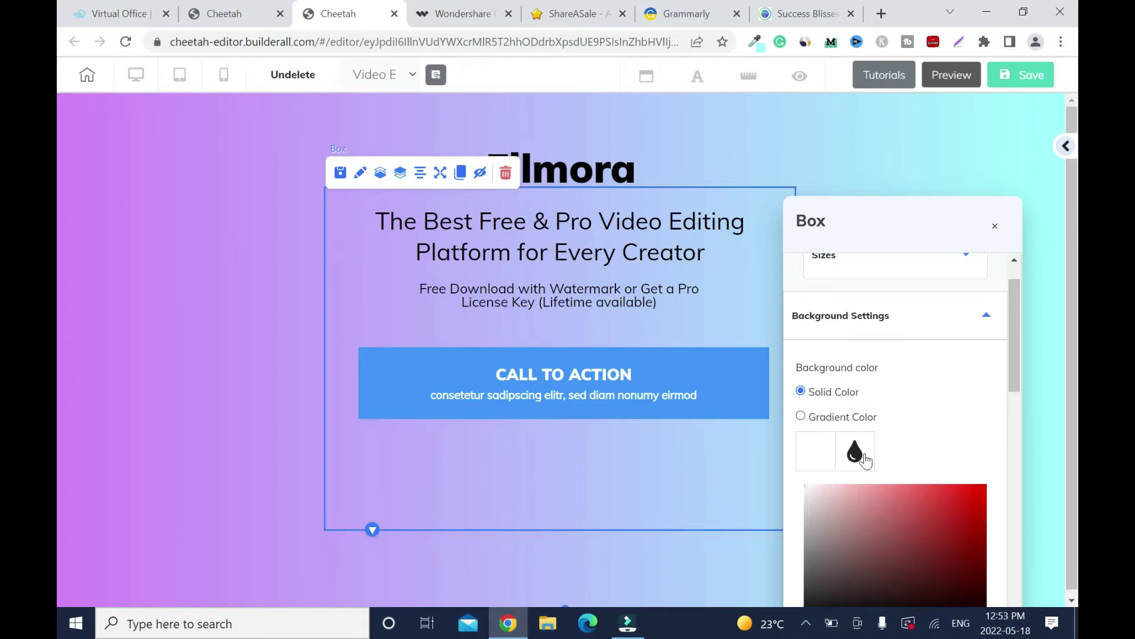
drag(1013, 323, 1005, 419)
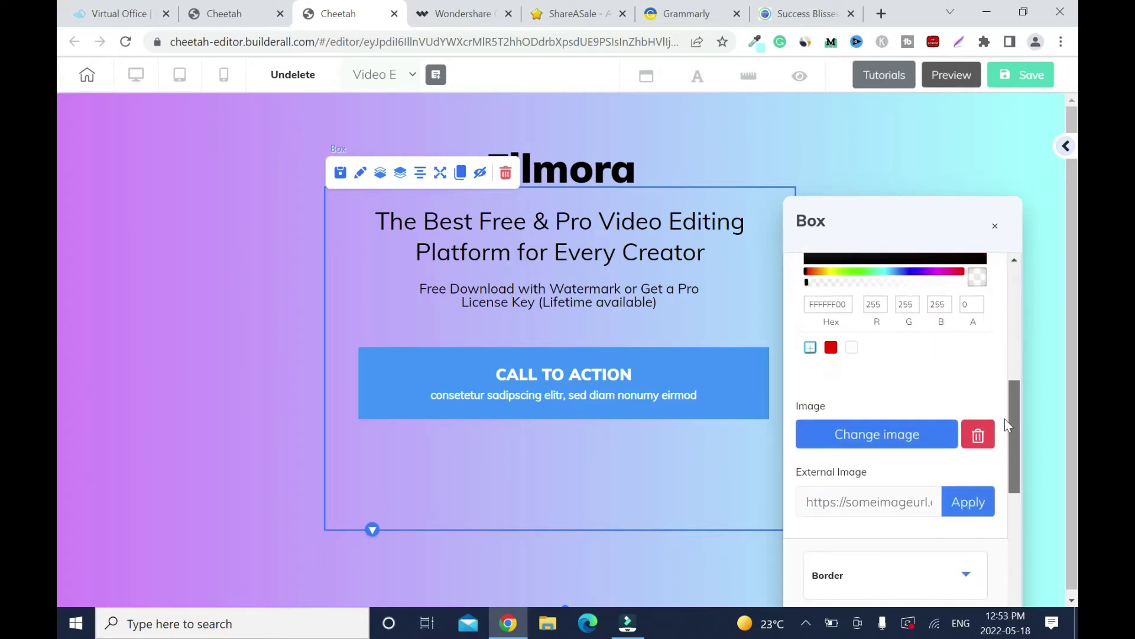
click(851, 352)
scroll(1010, 413, up, 4)
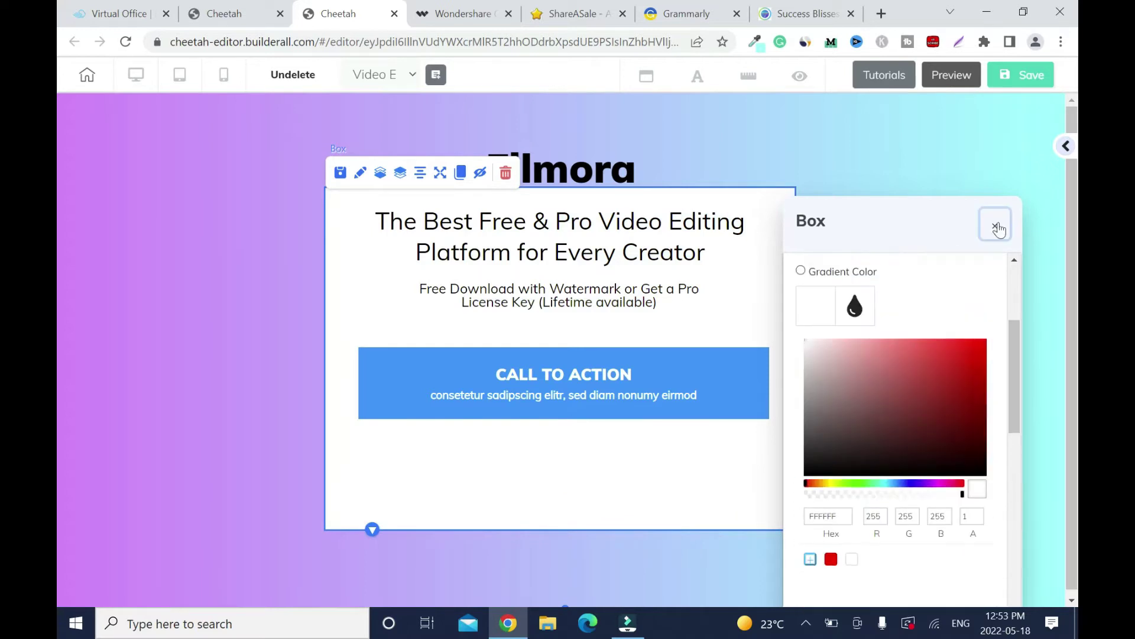
click(996, 228)
- Make the subheading about the video editing platform bold
click(369, 223)
drag(369, 223, 768, 253)
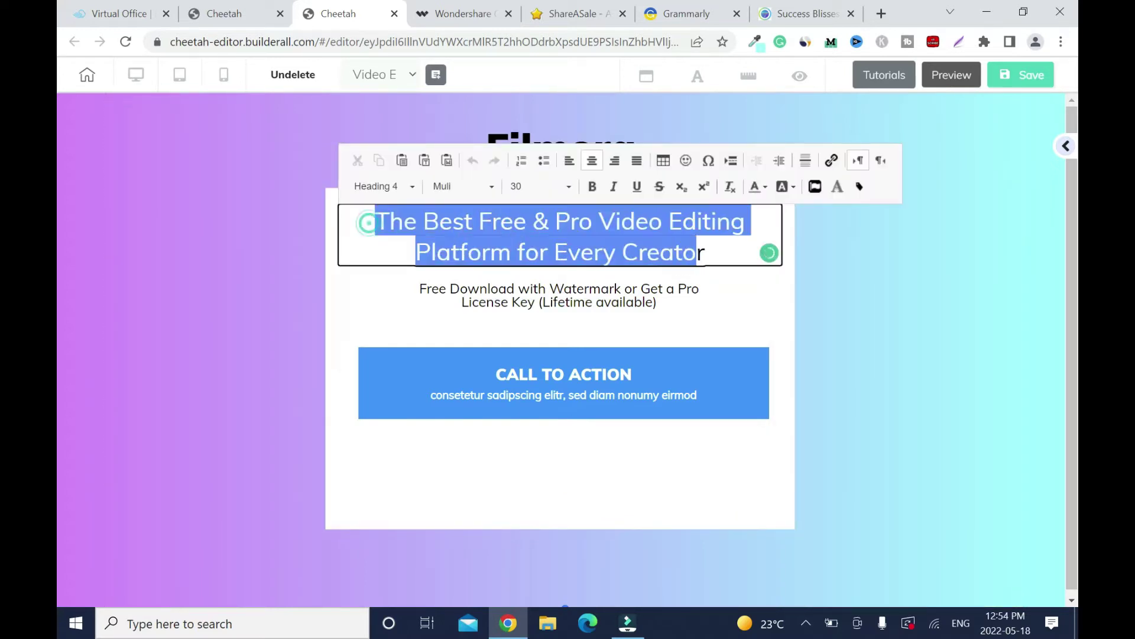
click(592, 186)
click(857, 268)
- Apply a custom dark blue text colour to the "Free Download with Watermark" paragraph
click(601, 319)
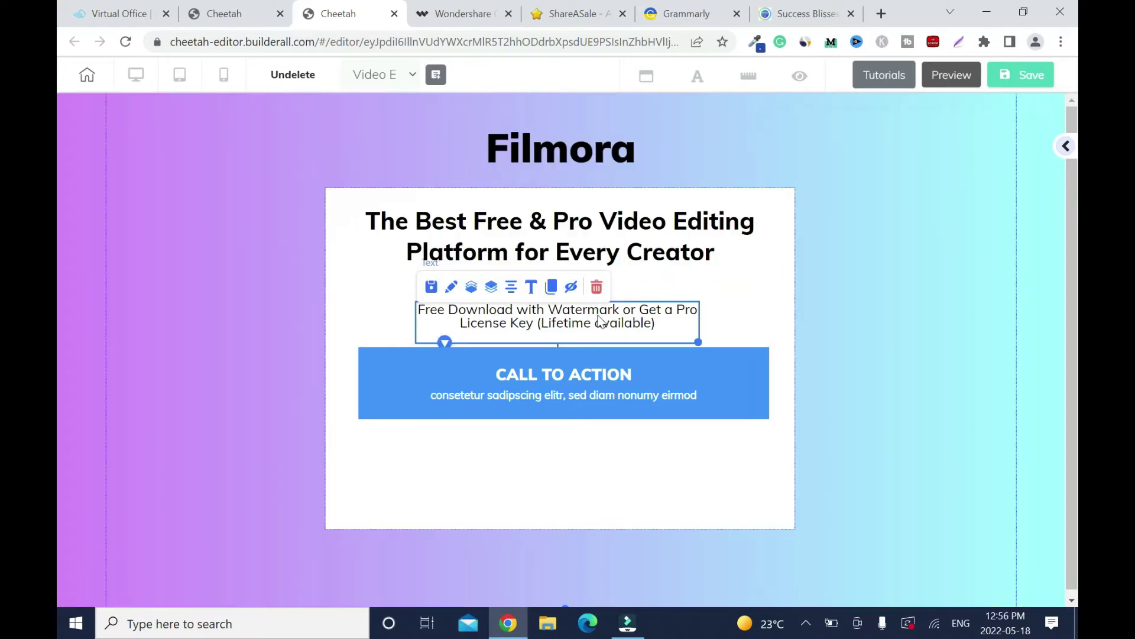
click(600, 319)
drag(656, 325, 414, 309)
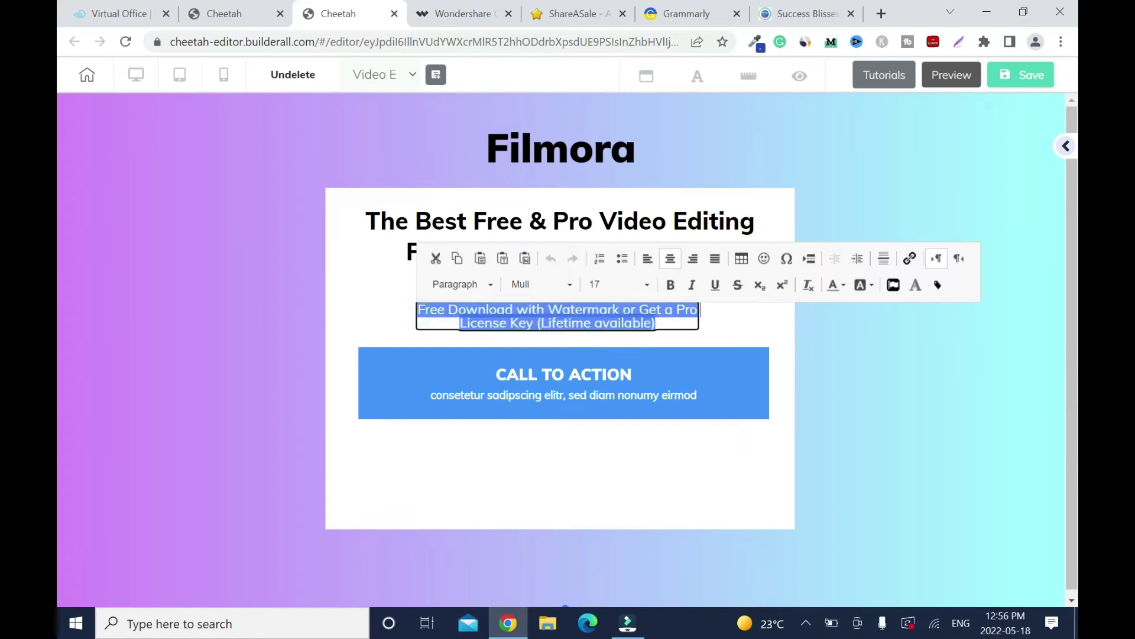
click(848, 286)
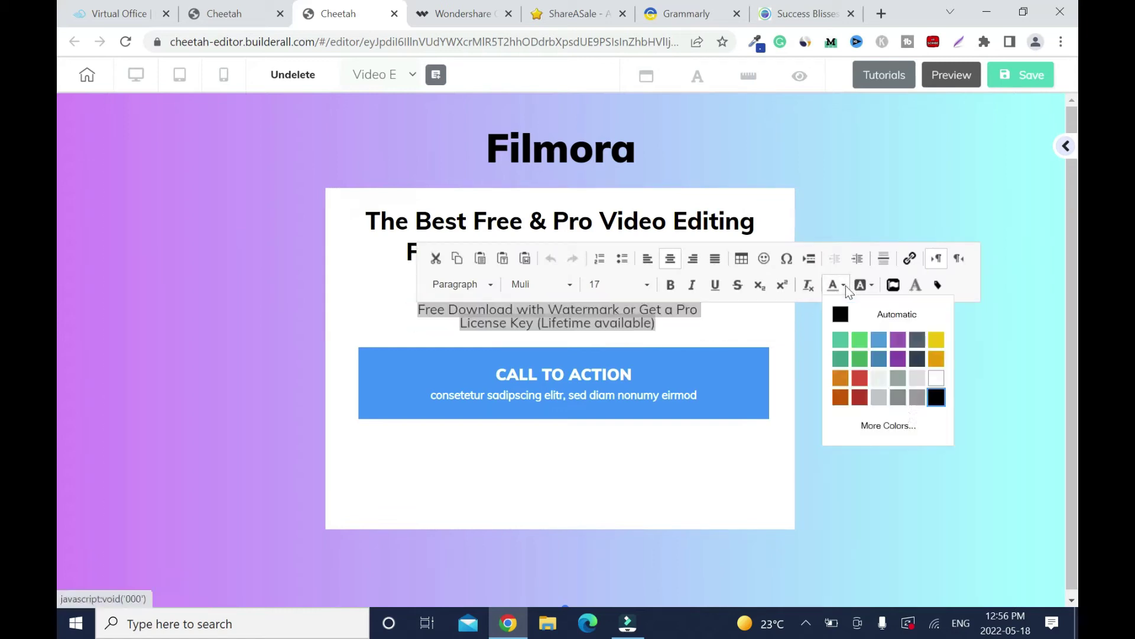
click(911, 435)
click(679, 375)
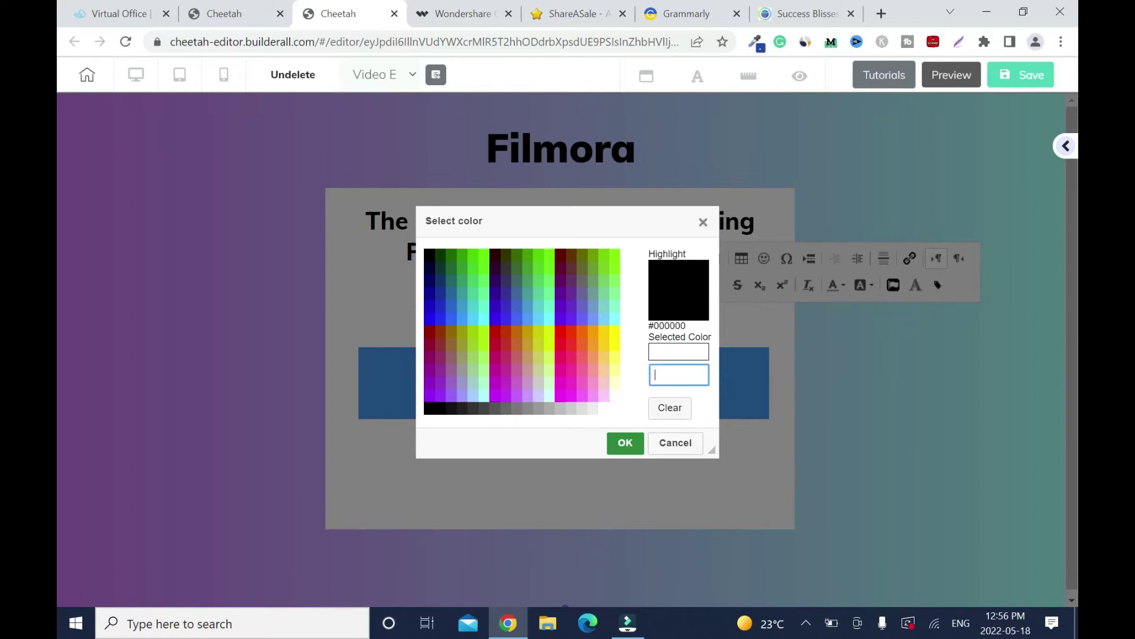
click(625, 442)
click(871, 381)
- Make the "Free Download with Watermark" paragraph bold
click(418, 318)
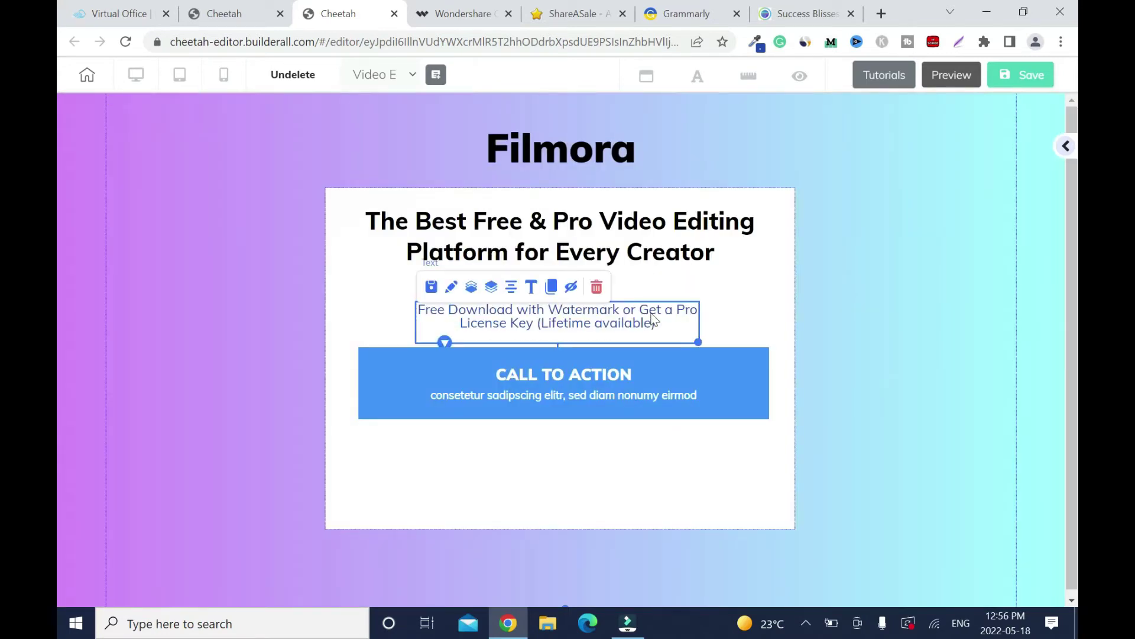
click(418, 318)
click(670, 285)
click(858, 346)
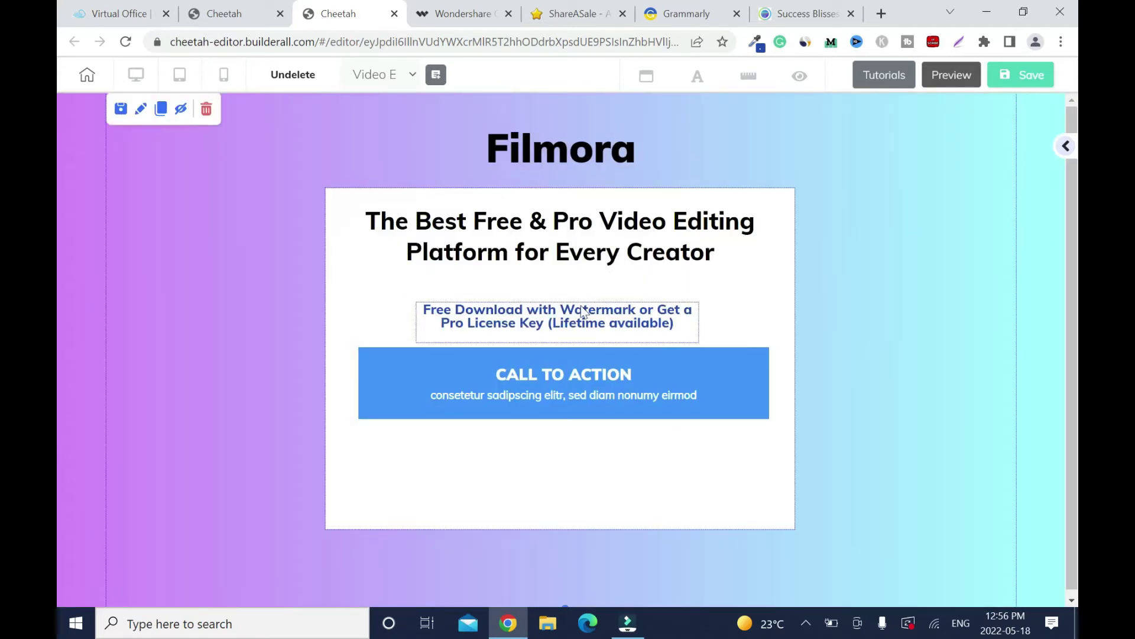
- Move the "Free Download with Watermark" paragraph up beneath the subheading and italicise its text
drag(589, 319, 592, 300)
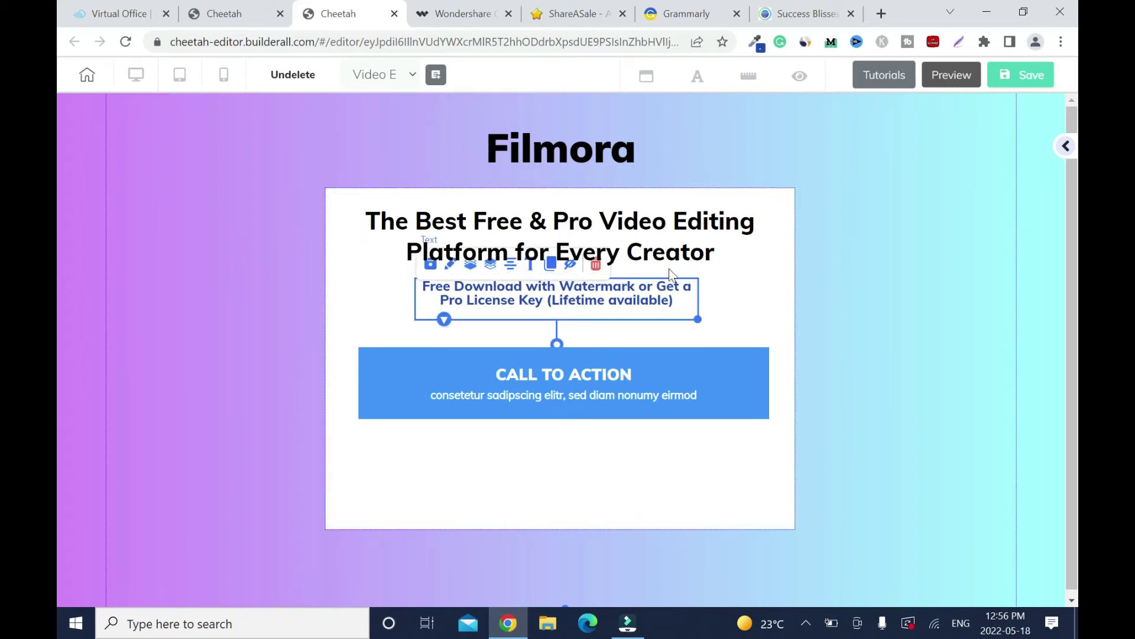
double_click(537, 300)
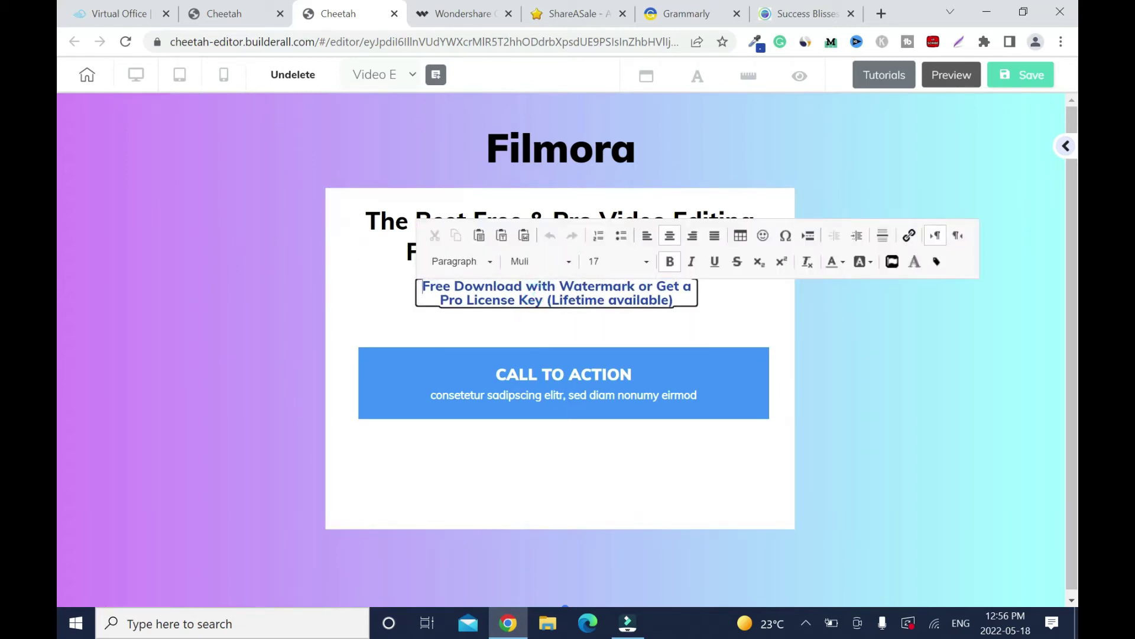
click(691, 262)
click(808, 306)
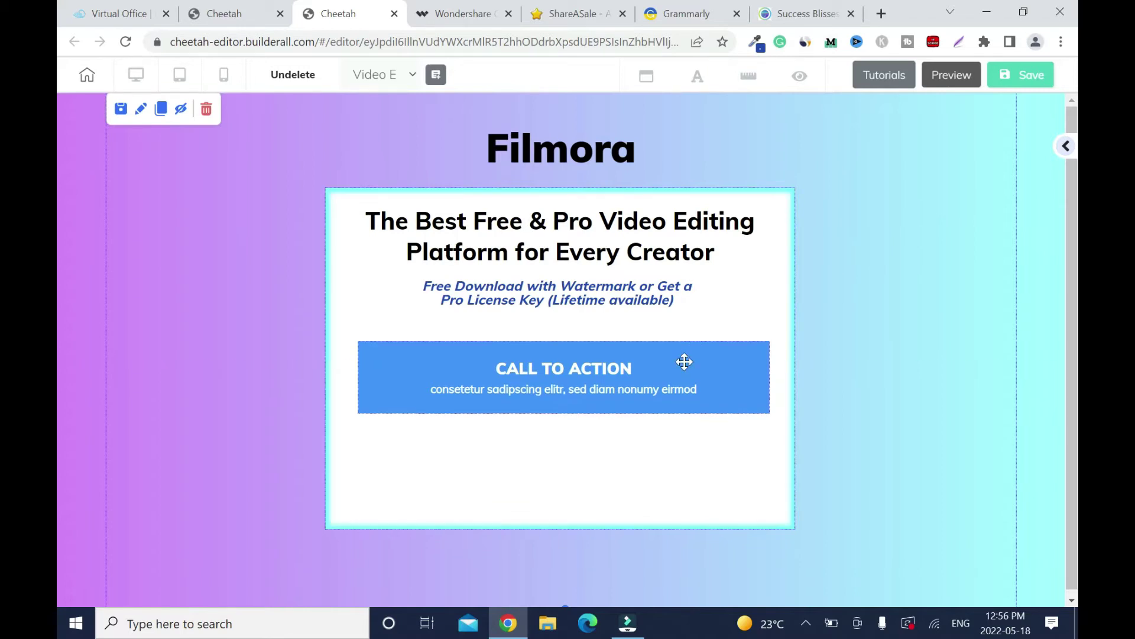
- Move the call-to-action button up closer to the paragraph above it and save the page
drag(684, 362, 656, 313)
click(840, 192)
click(1024, 71)
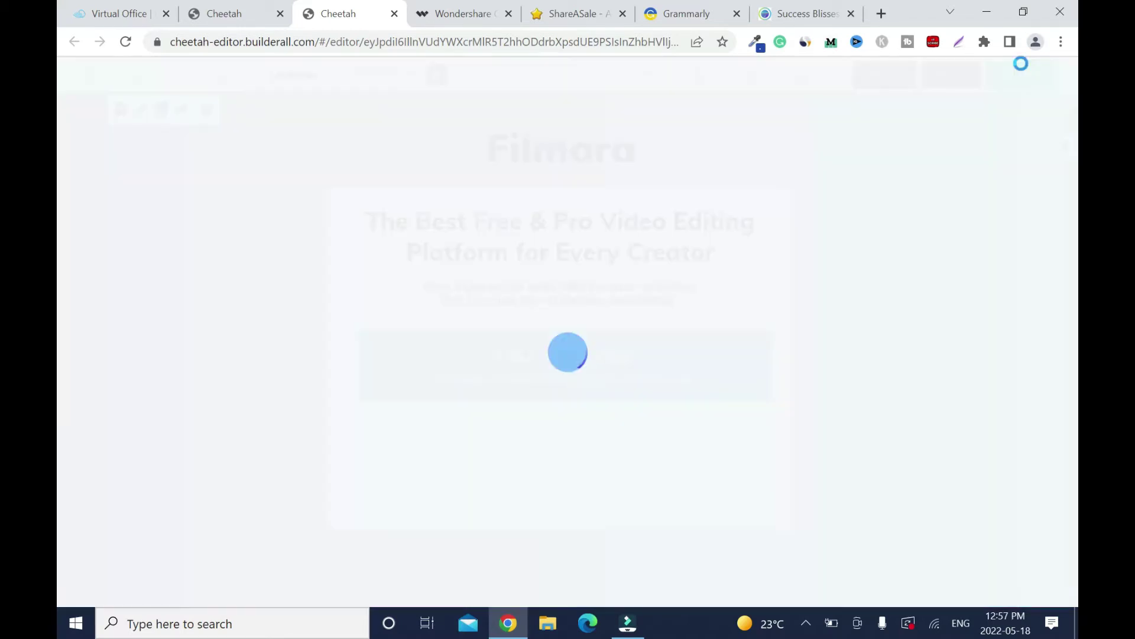
click(698, 408)
click(840, 497)
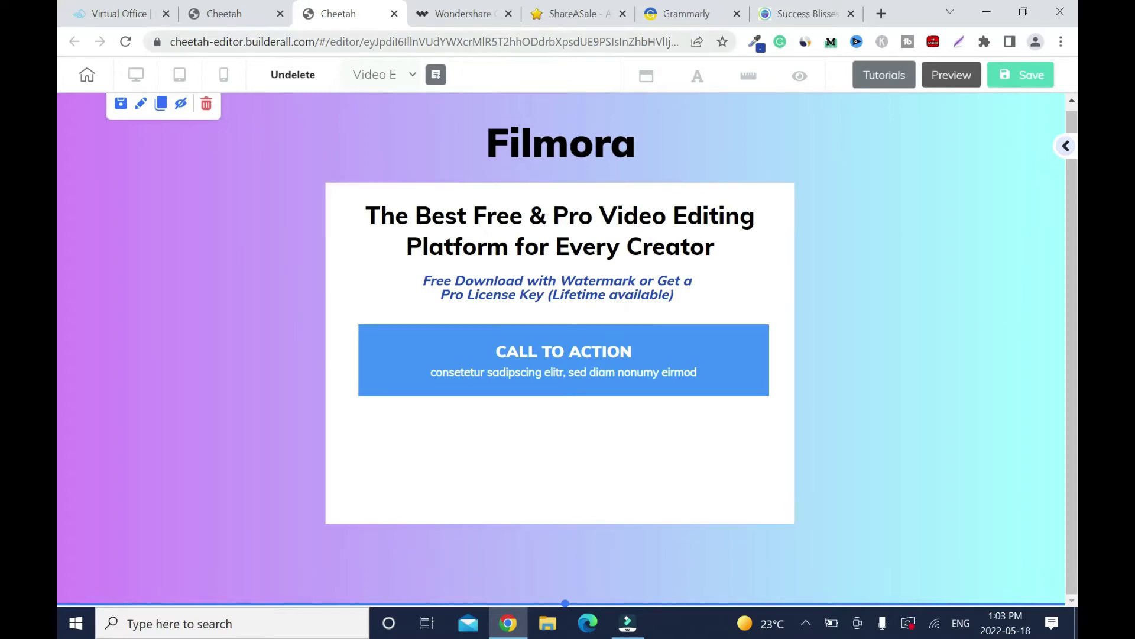
- Switch to the Wondershare page and sample the blue #016DFB with ColorZilla's page colour picker
click(464, 13)
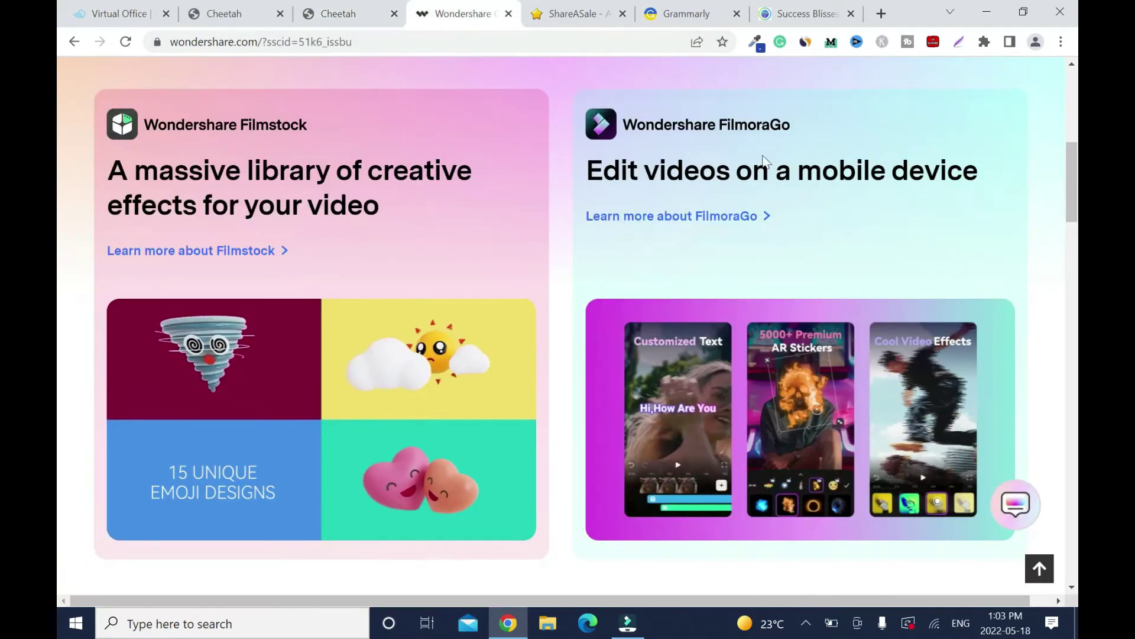
drag(1069, 182, 1069, 109)
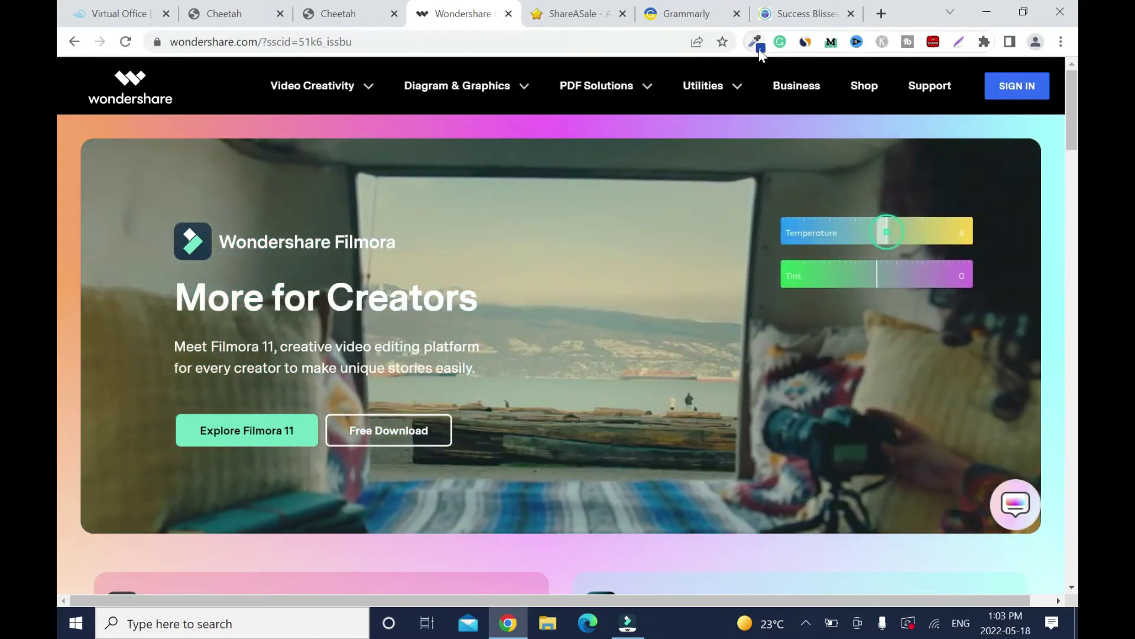
click(758, 49)
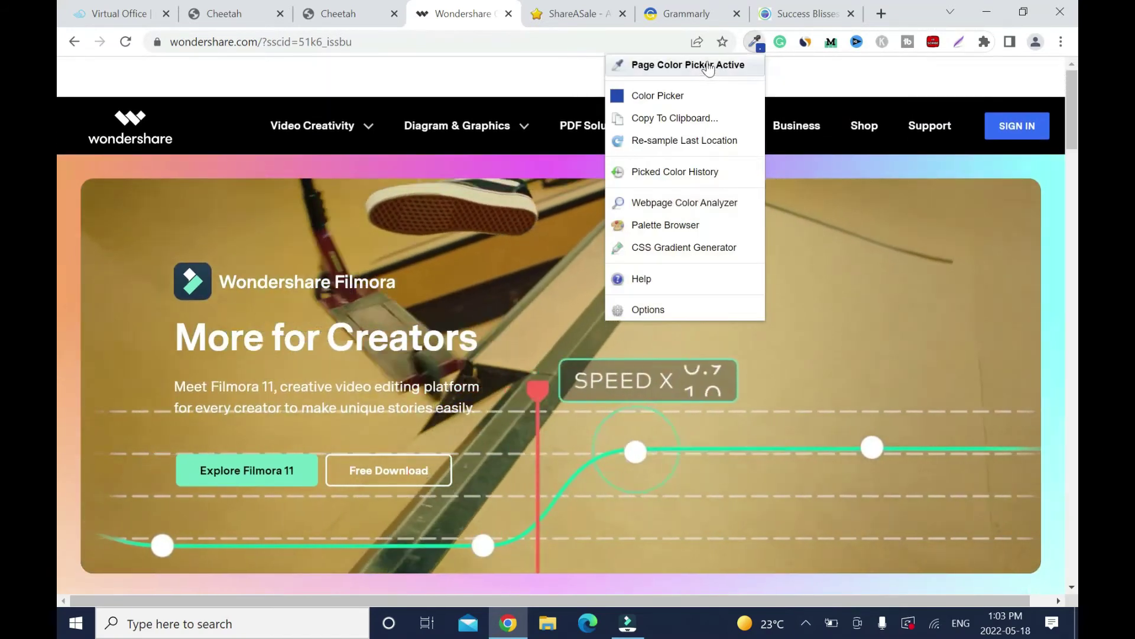
click(708, 65)
click(528, 119)
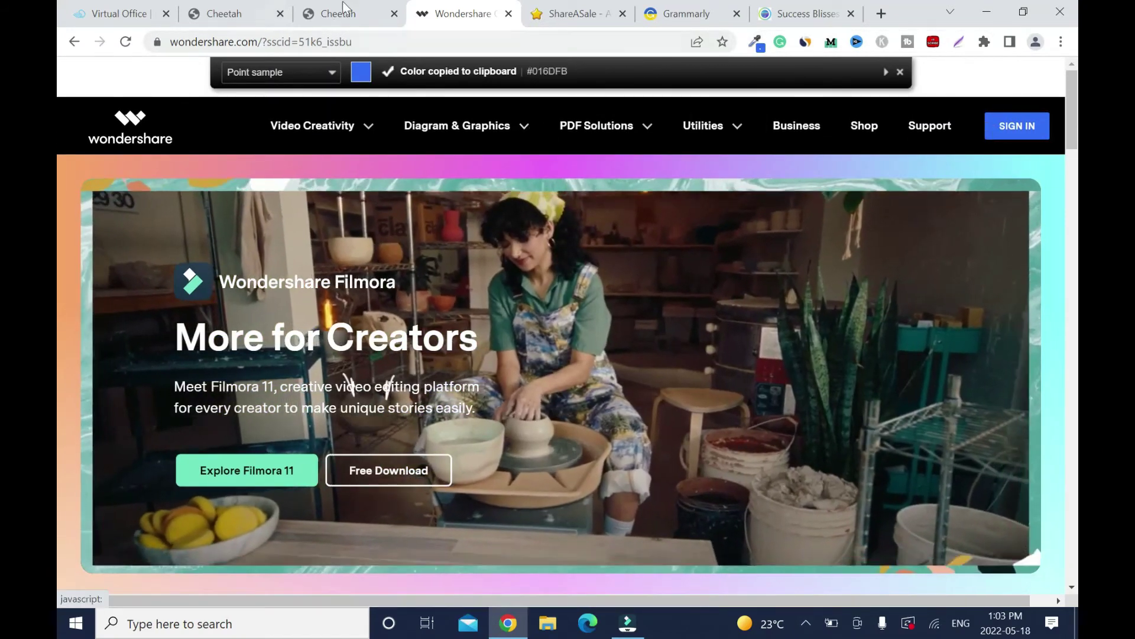
- Return to the Cheetah editor and set the call-to-action button's solid background colour to the sampled 016DFB
click(343, 6)
click(744, 351)
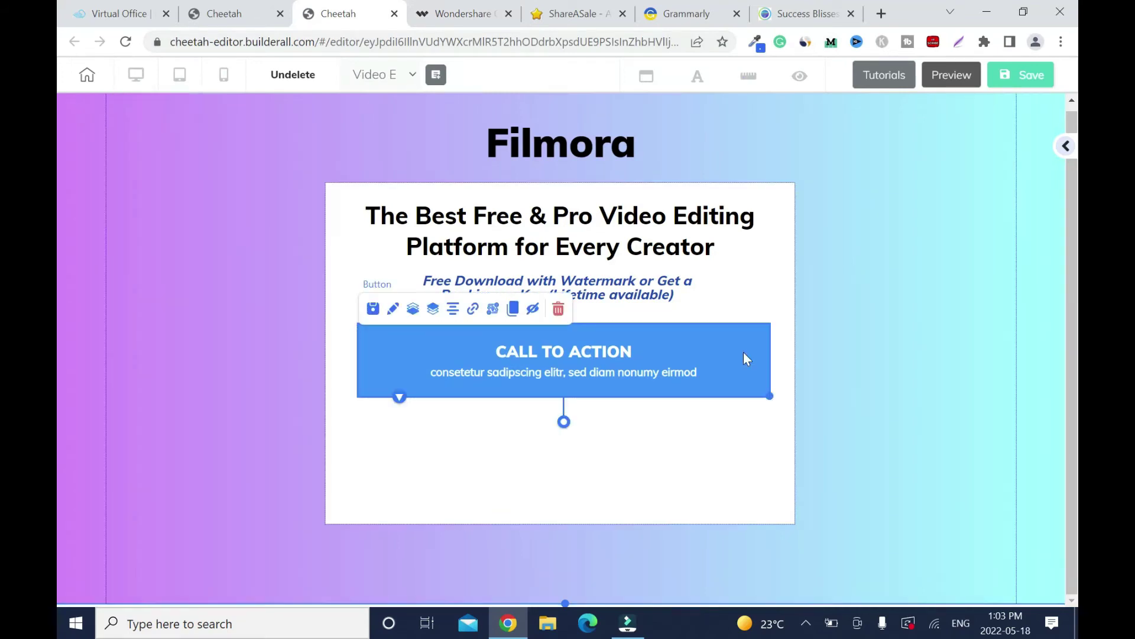
click(393, 308)
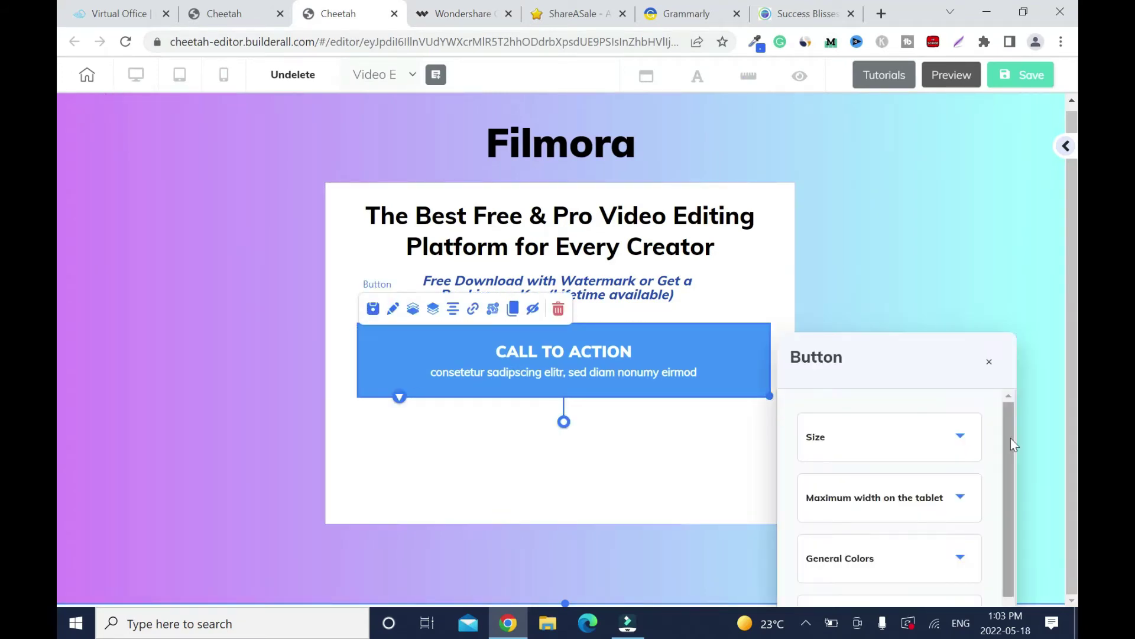
scroll(969, 320, down, 1)
click(969, 317)
click(864, 455)
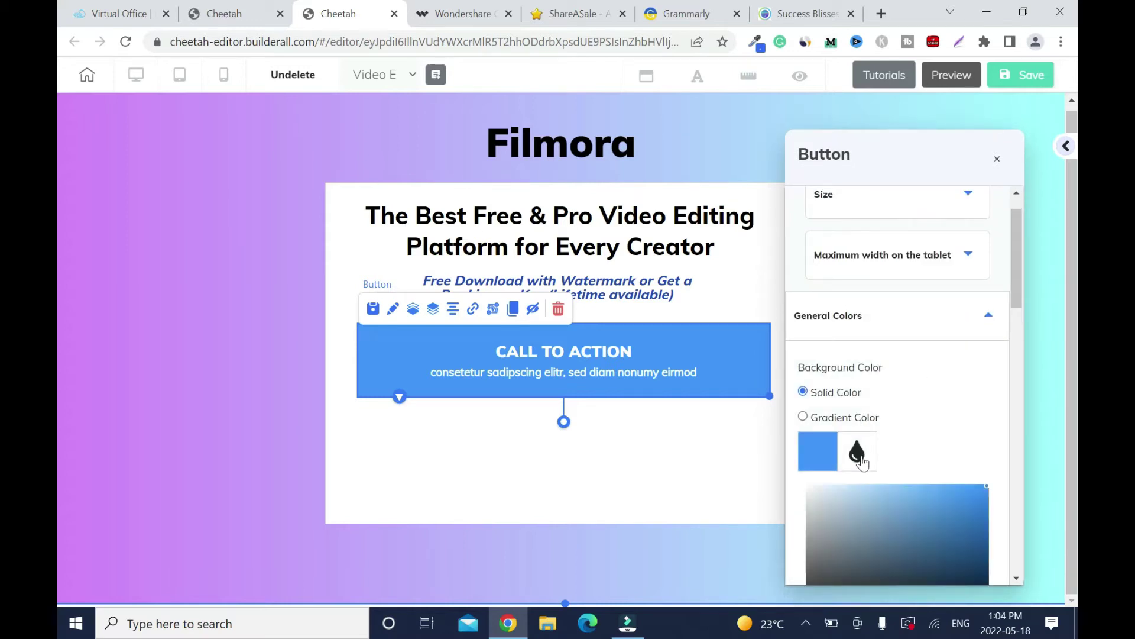
drag(1017, 246, 1017, 317)
double_click(826, 379)
key(ctrl+v)
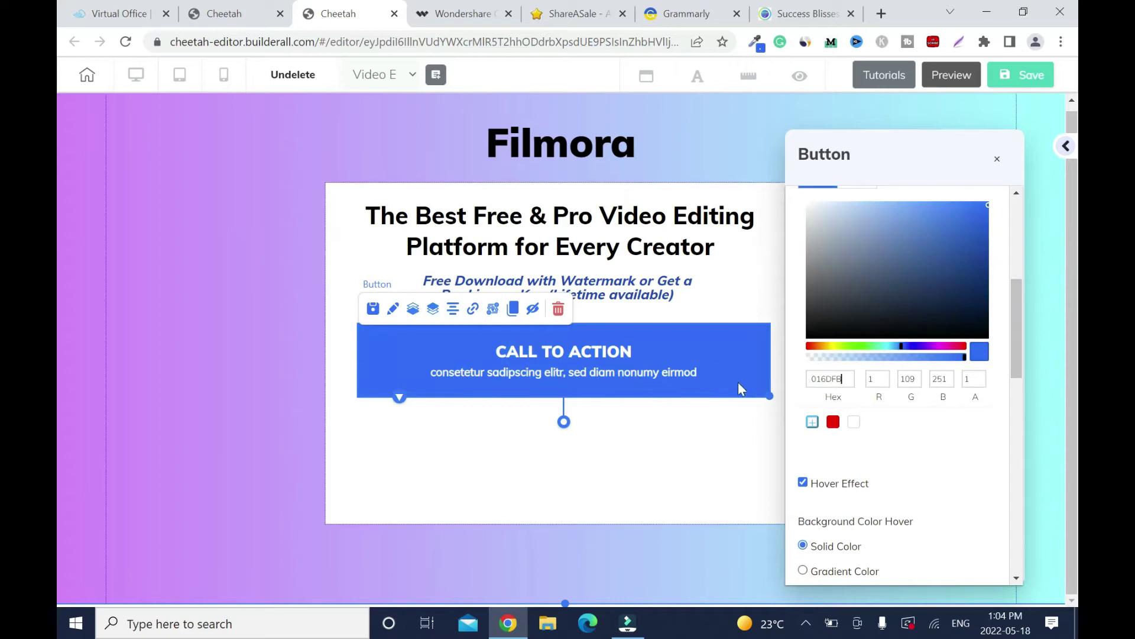
drag(1016, 331, 1016, 278)
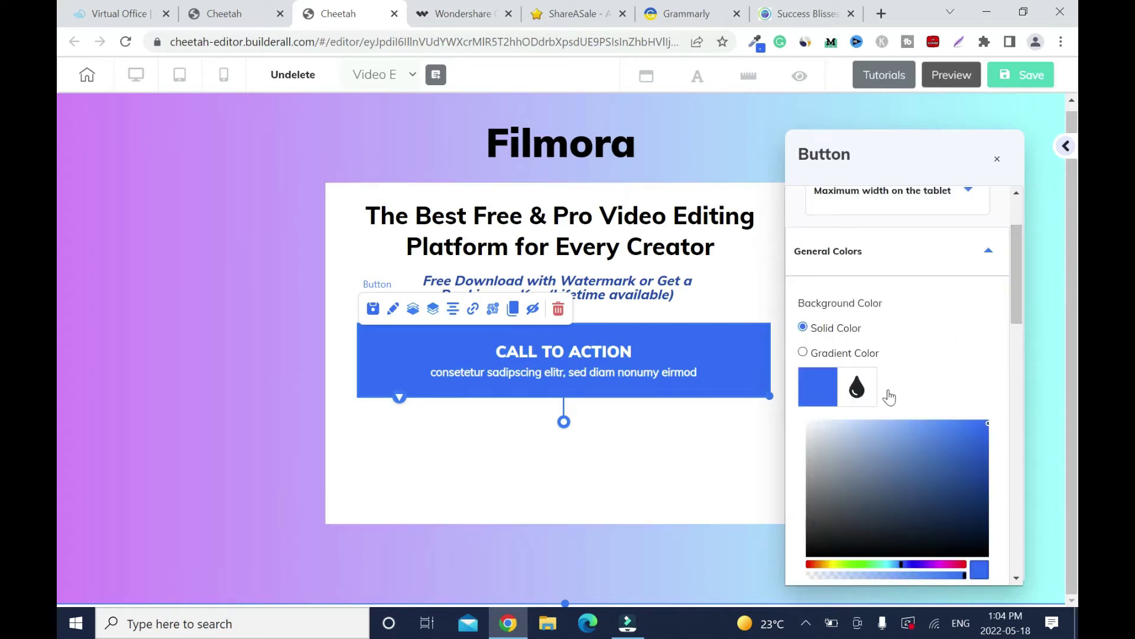
click(872, 400)
drag(1024, 308, 1015, 464)
click(989, 359)
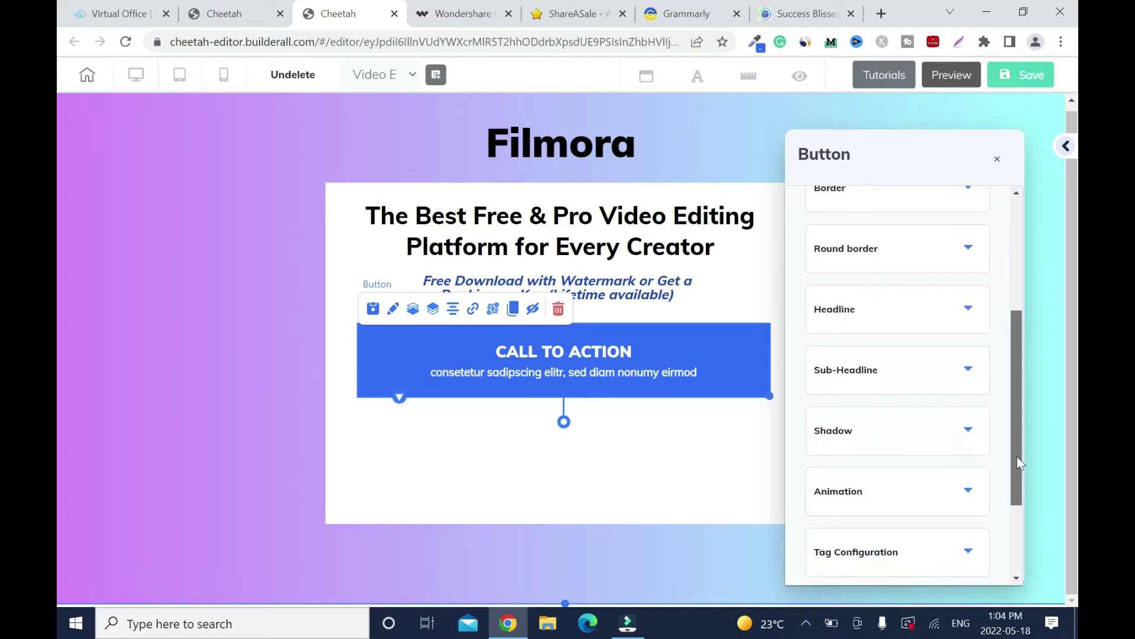
- Change the call-to-action button's headline text to "SIGN IN"
click(968, 308)
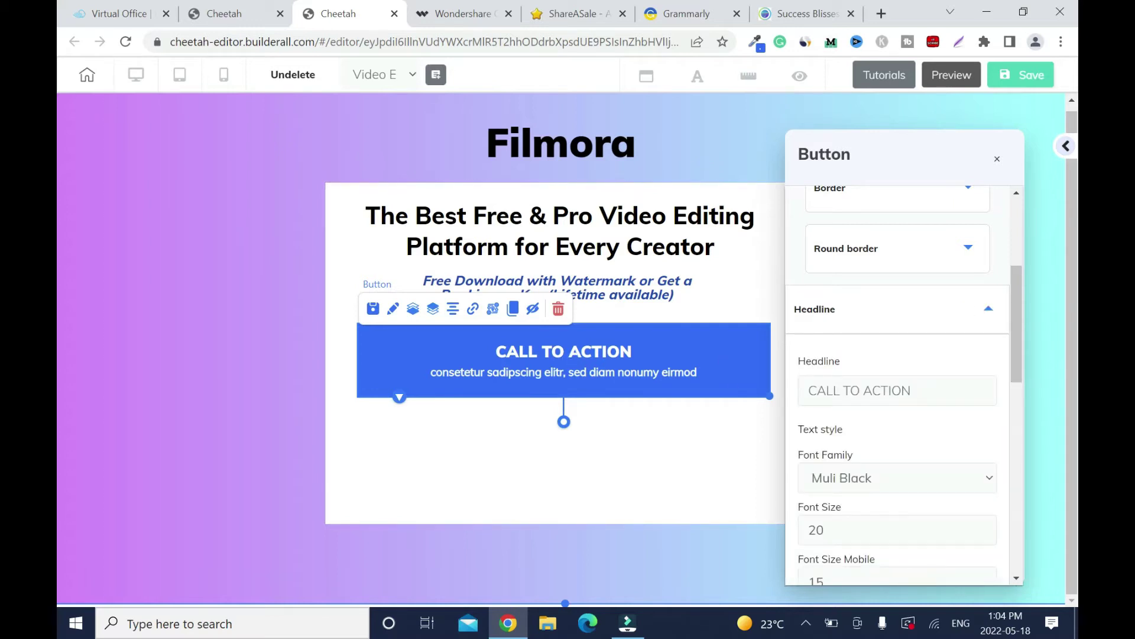
triple_click(857, 390)
text(SIGN )
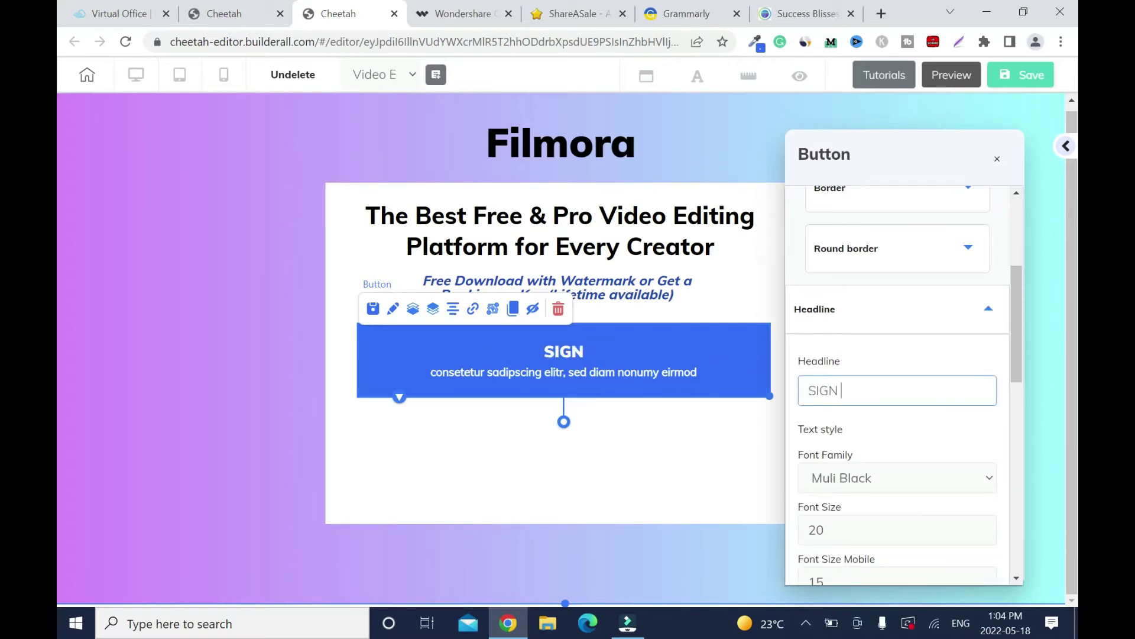
text(IN)
click(992, 313)
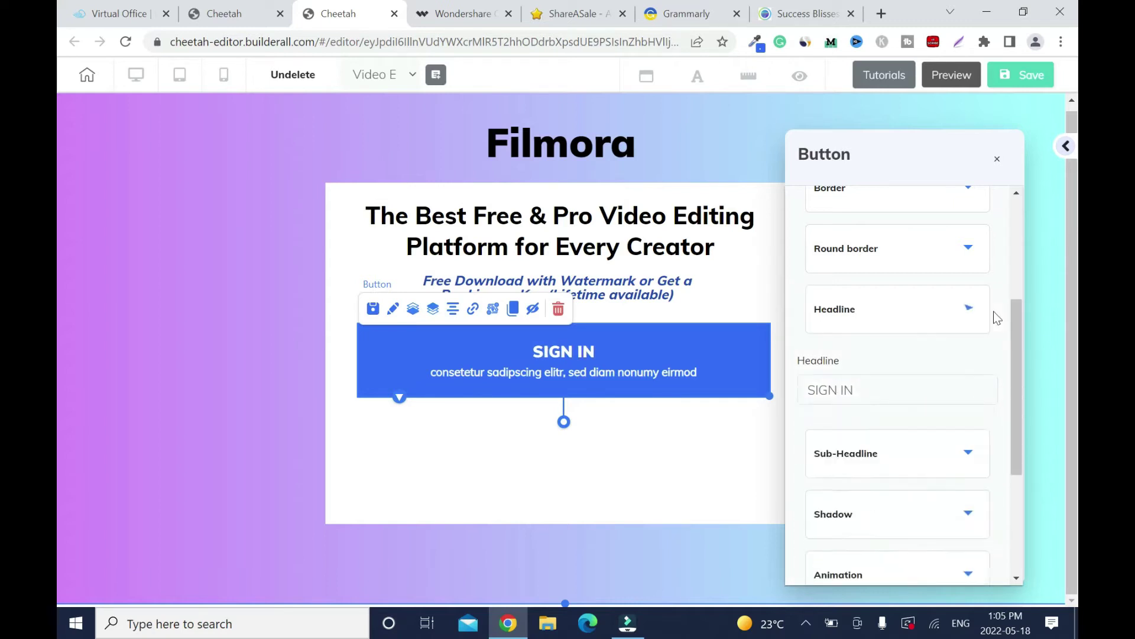
- Clear the button's sub-headline text and close its settings
click(968, 370)
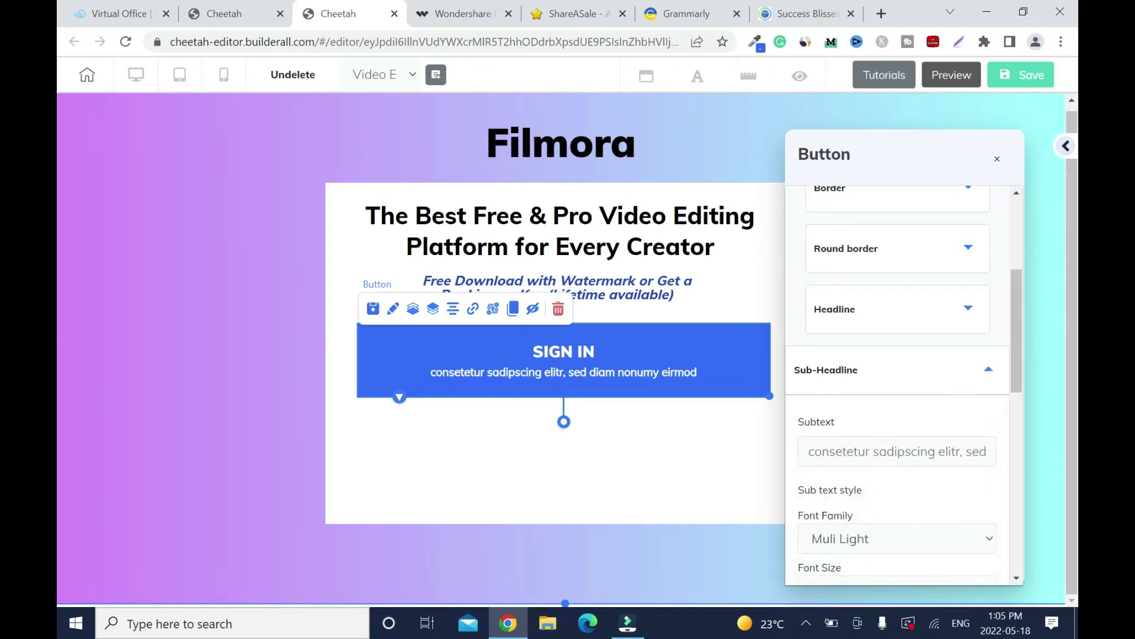
triple_click(897, 452)
key(BackSpace)
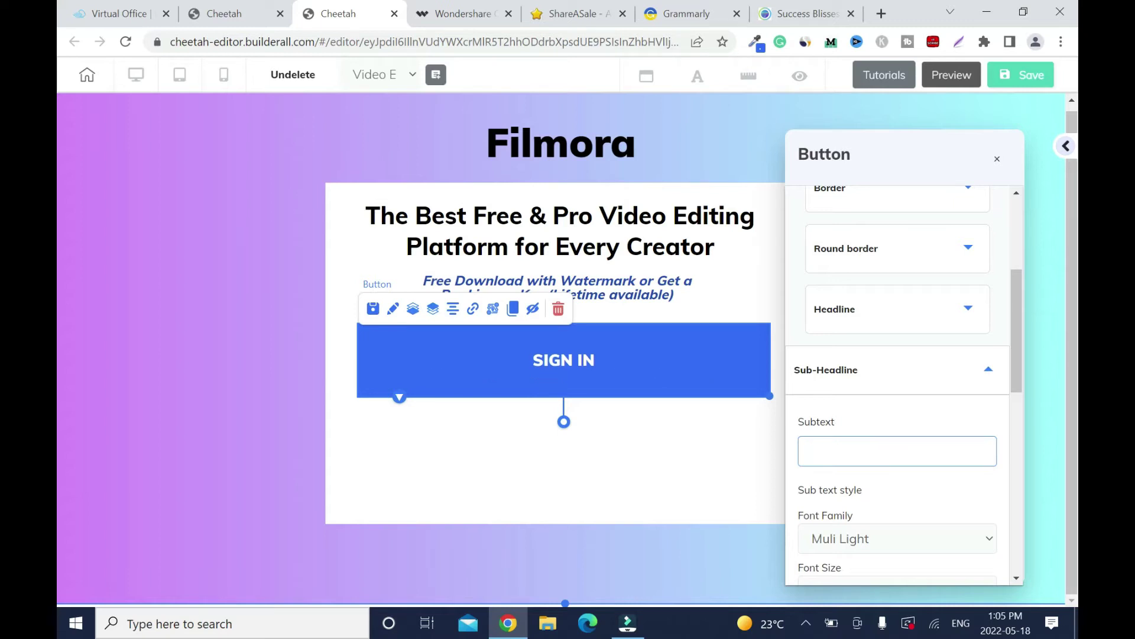
click(997, 159)
- Shrink the SIGN IN button to less than half its width and about half its height, and centre it horizontally in the white box
drag(770, 396, 543, 359)
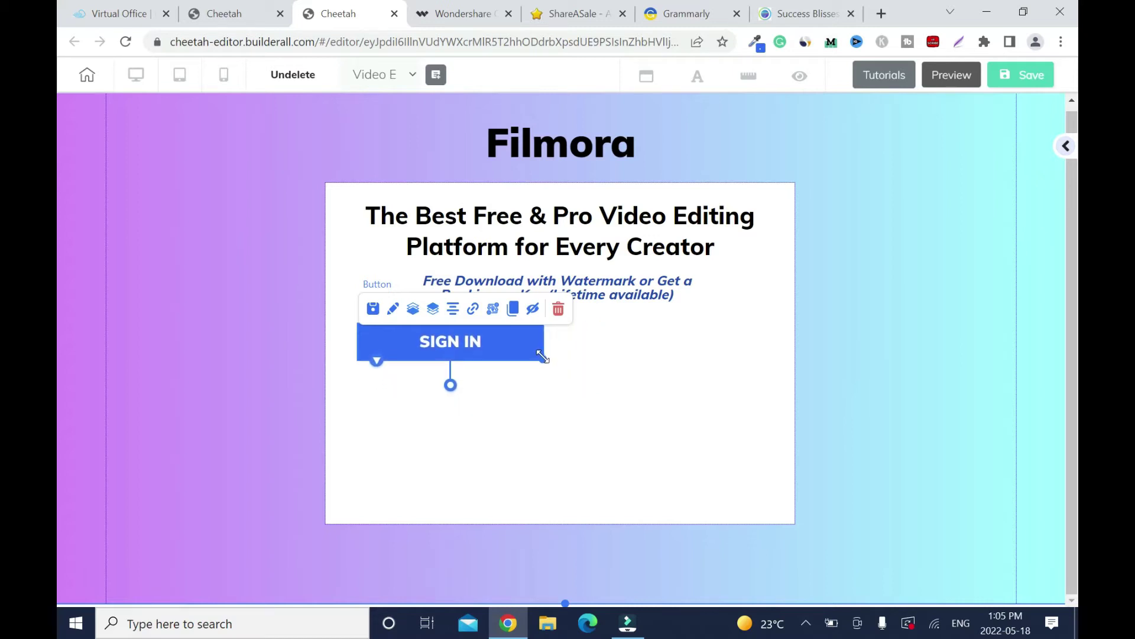
click(453, 309)
click(787, 334)
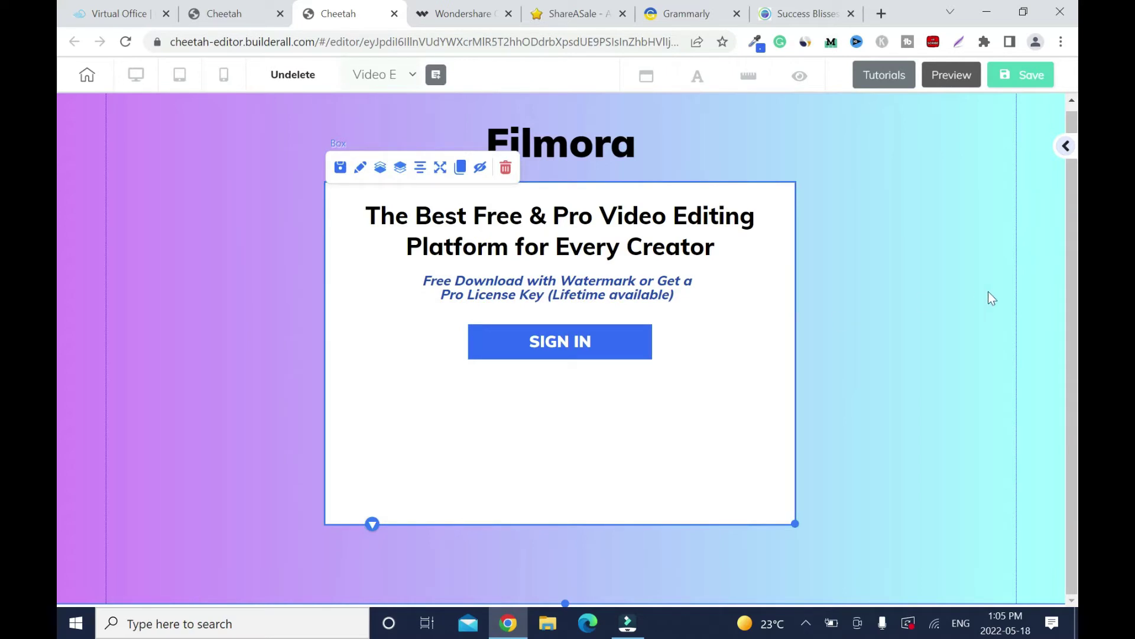
- Open the SIGN IN button's link settings, then switch to ShareASale and copy the default merchant link for Wondershare Global Limited
click(628, 343)
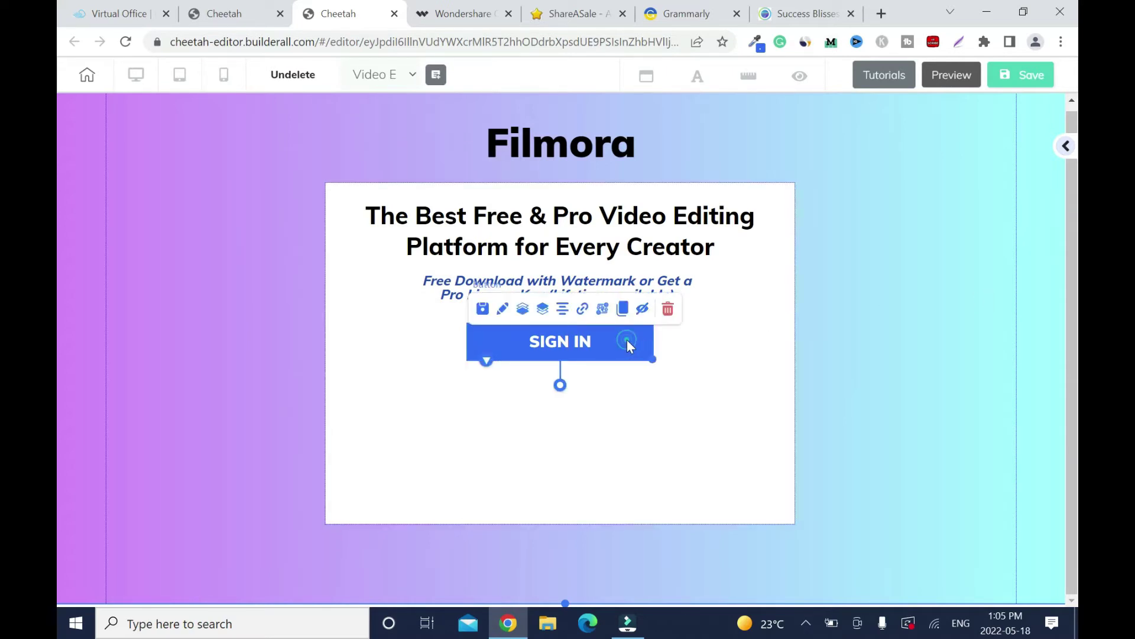
click(581, 309)
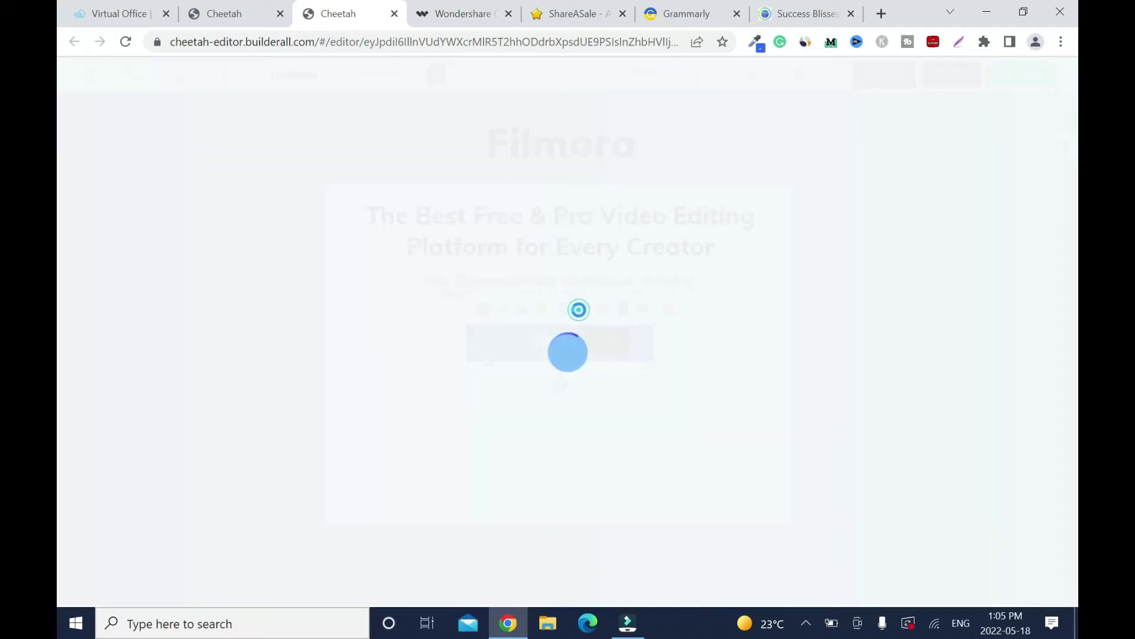
key(ctrl+5)
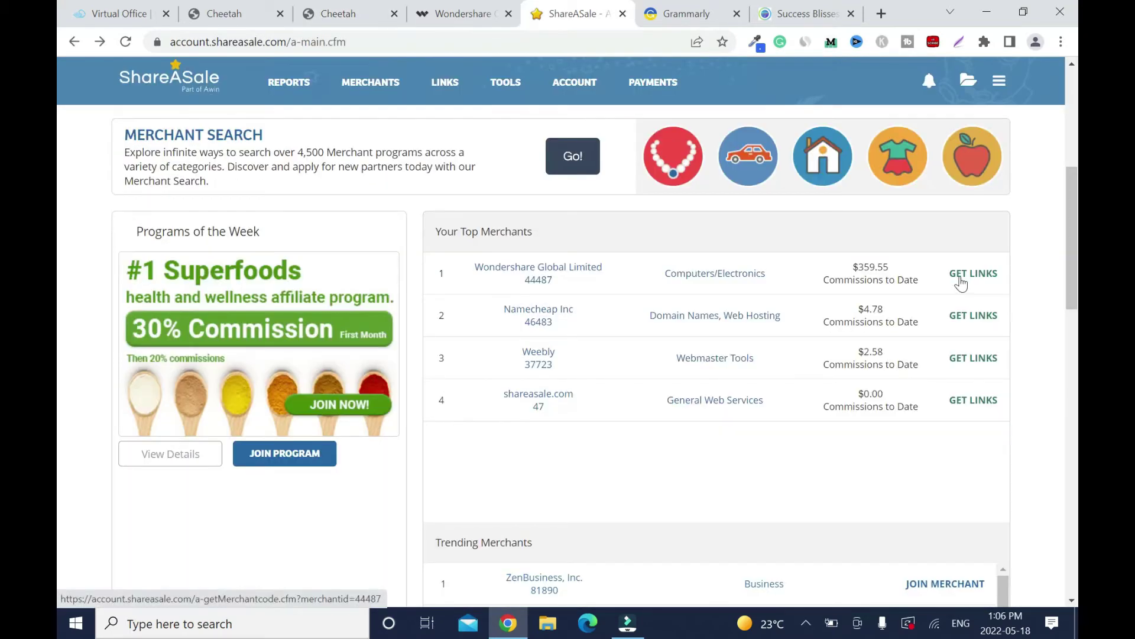
click(961, 284)
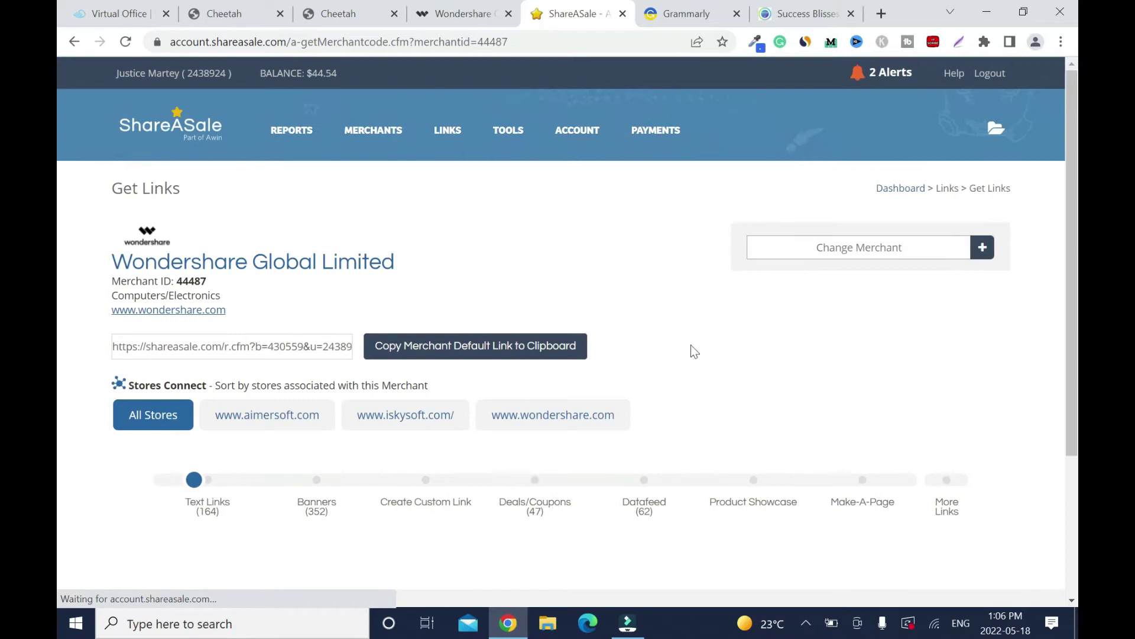
click(423, 348)
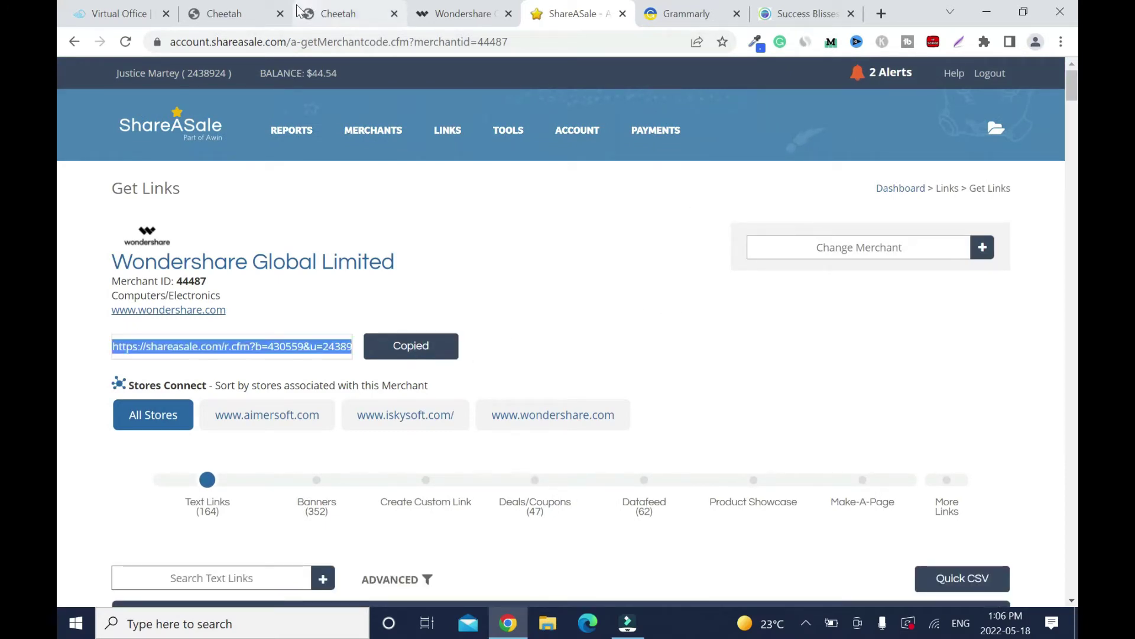
- Back in the Cheetah editor, paste the affiliate link as the button's web URL, set it to open in the same tab, and save
key(ctrl+3)
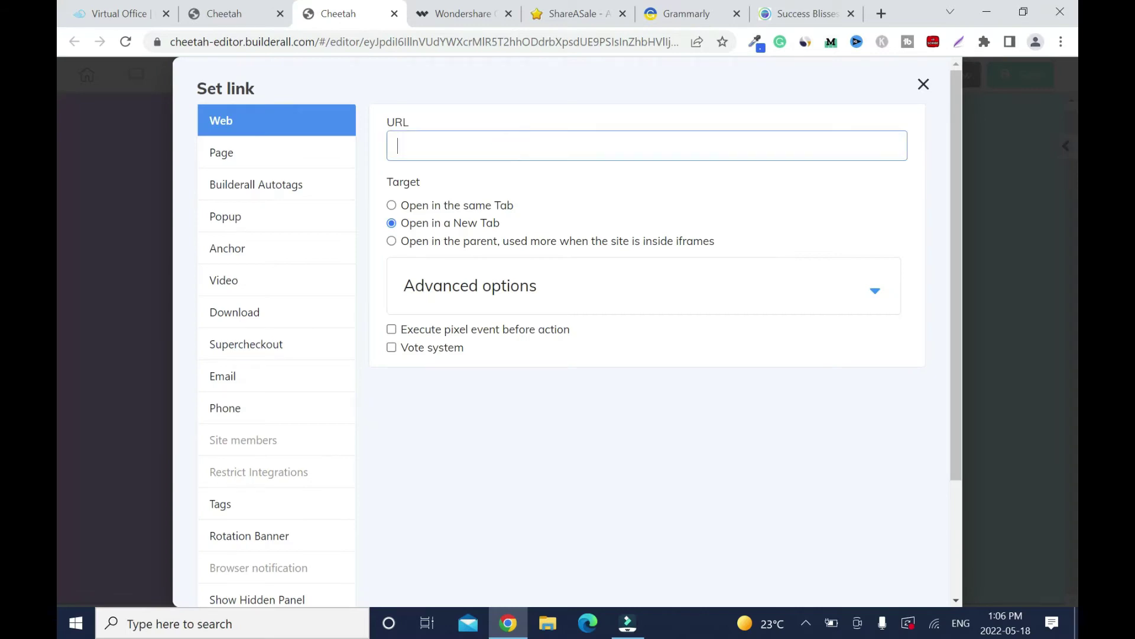
key(ctrl+v)
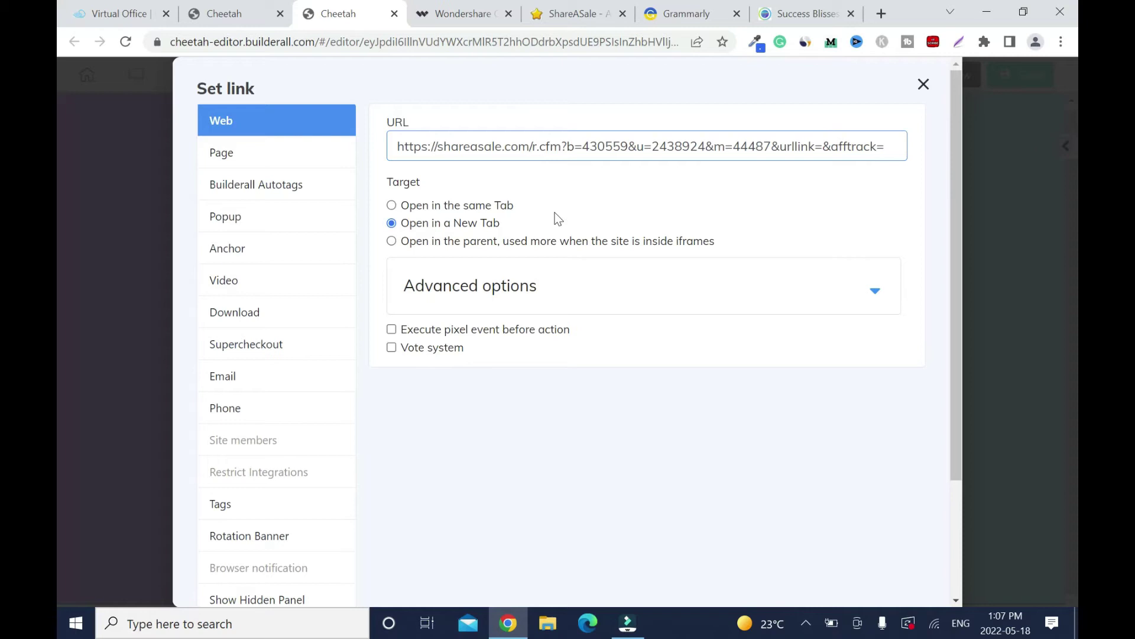
click(393, 206)
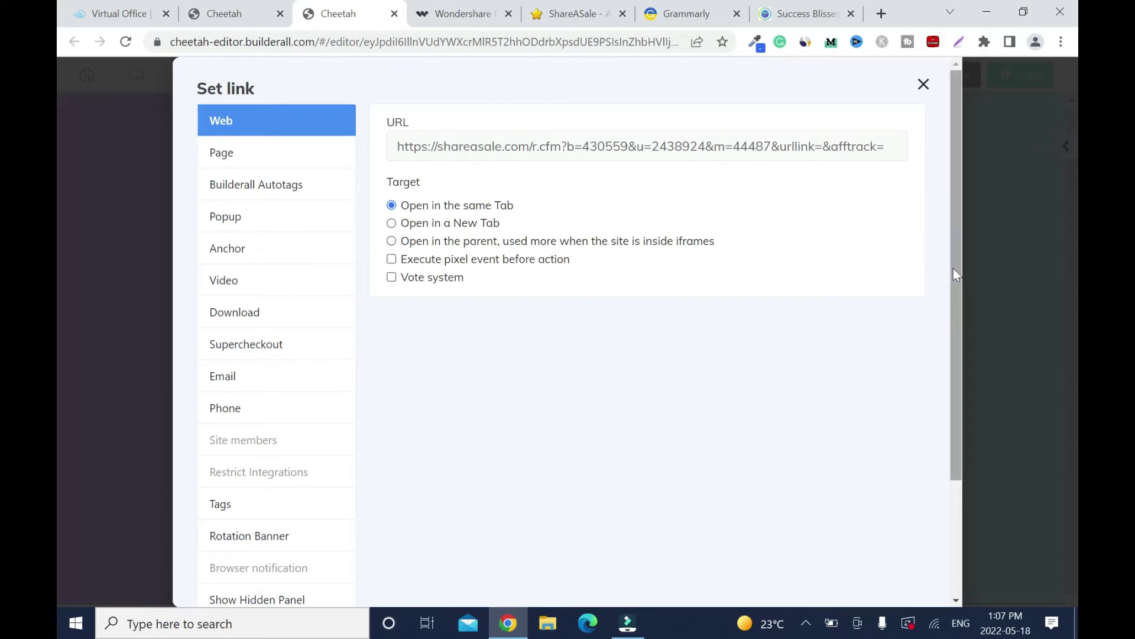
drag(956, 268, 953, 381)
click(890, 560)
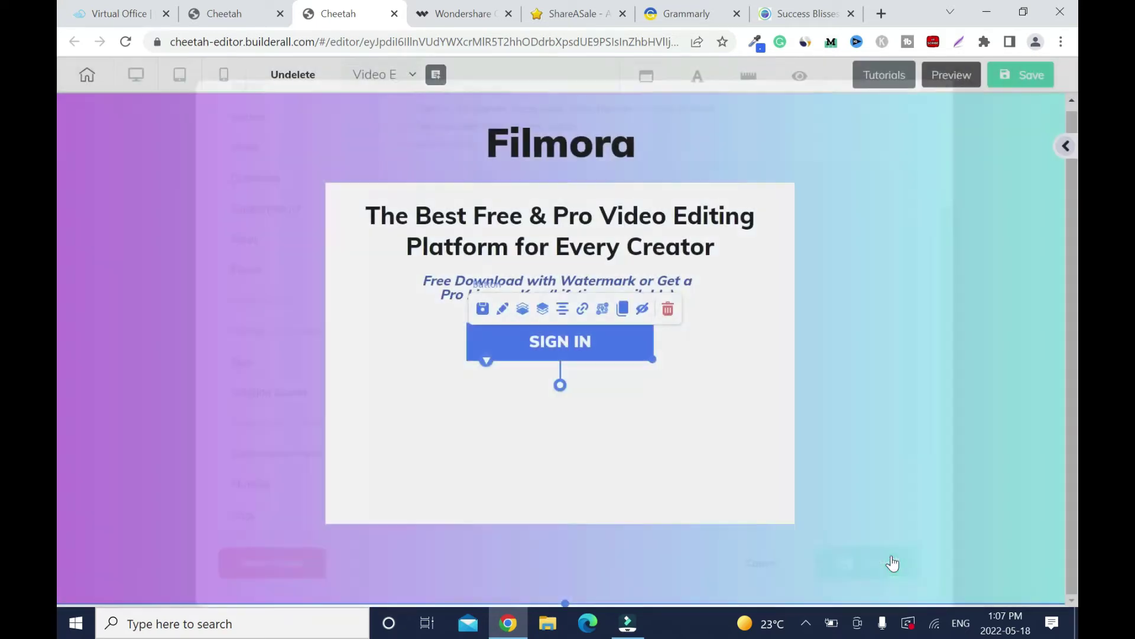
click(1028, 74)
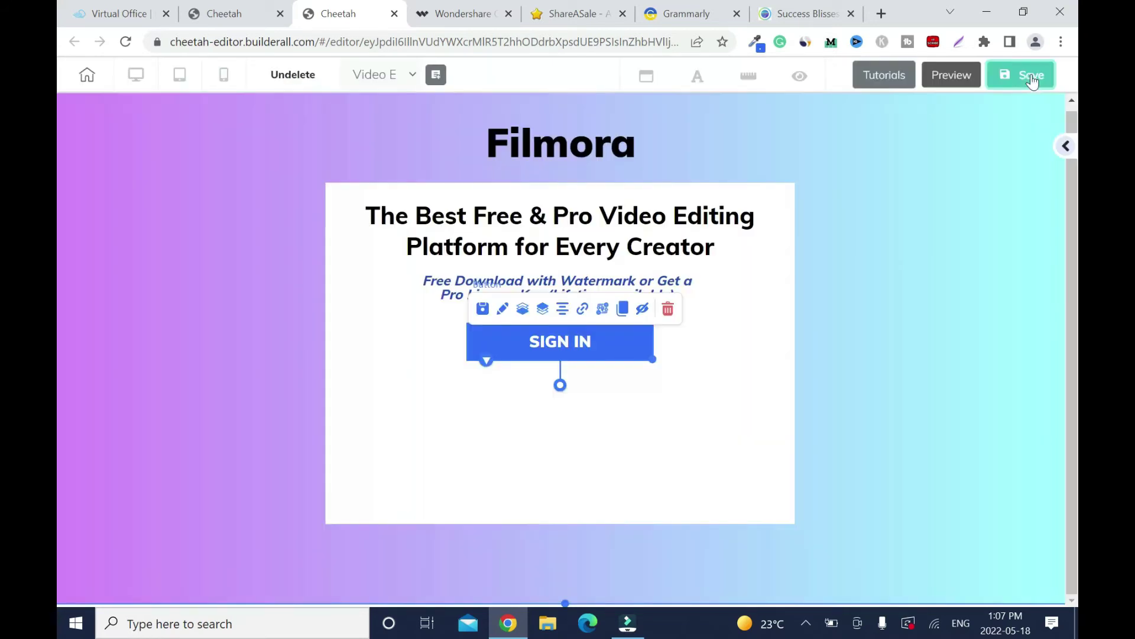
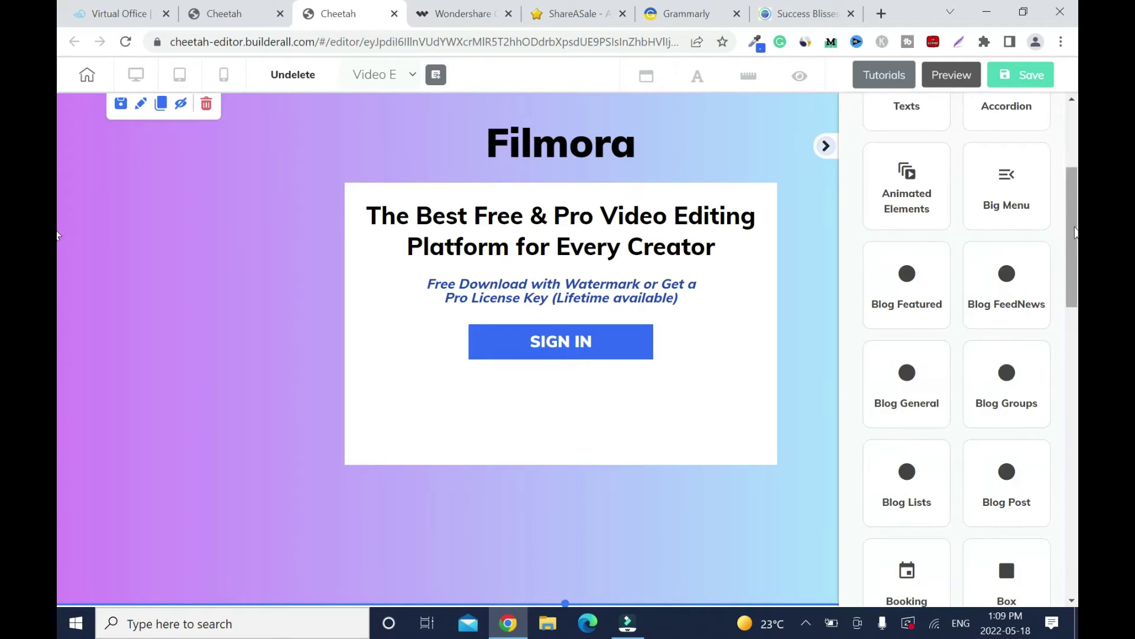
- Add a paragraph text element centred beneath the white box and select its placeholder text
click(908, 333)
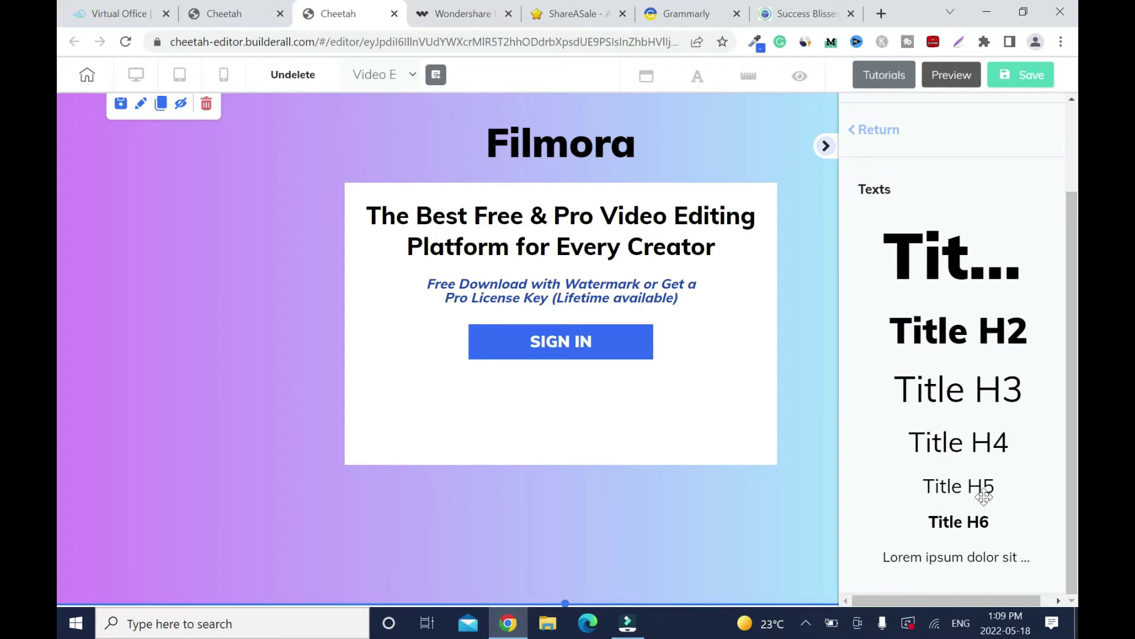
drag(994, 557, 567, 545)
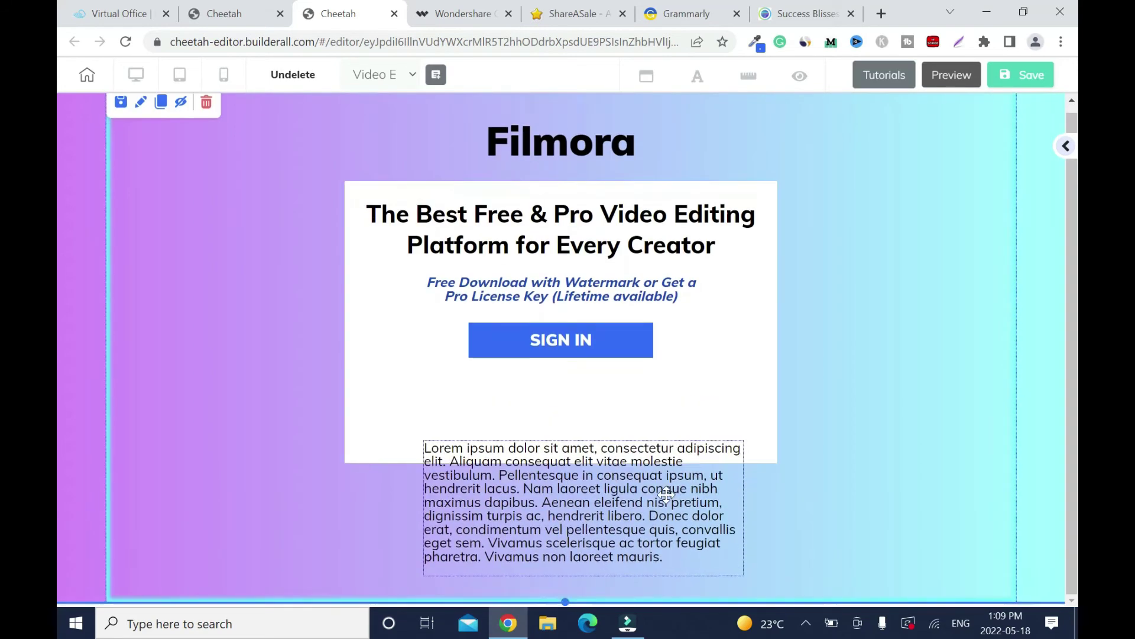
click(666, 494)
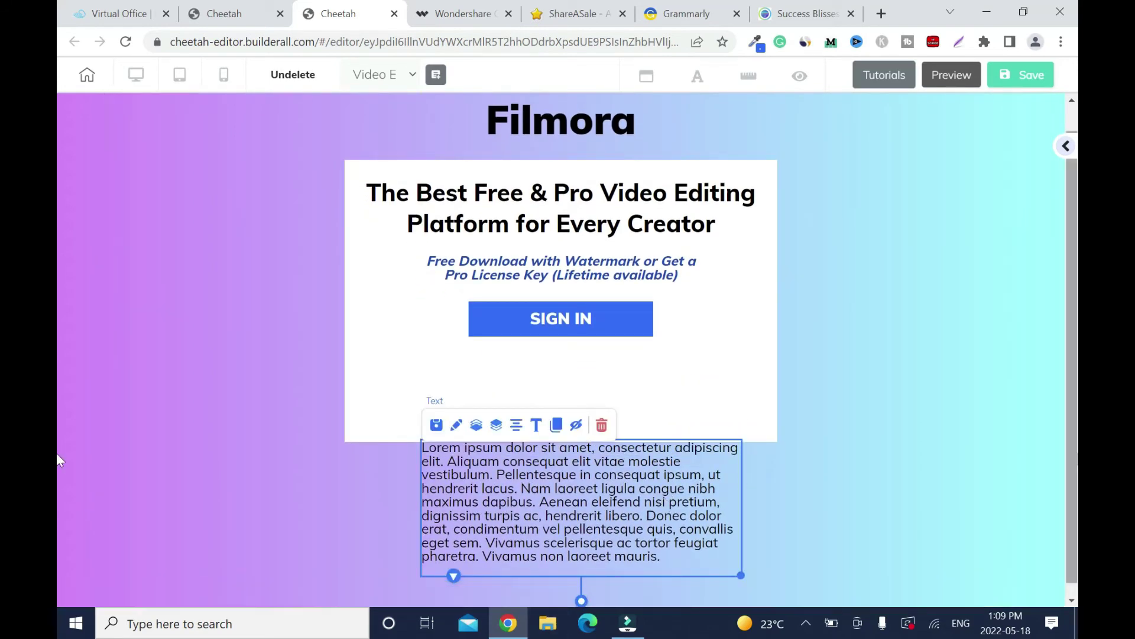
click(939, 571)
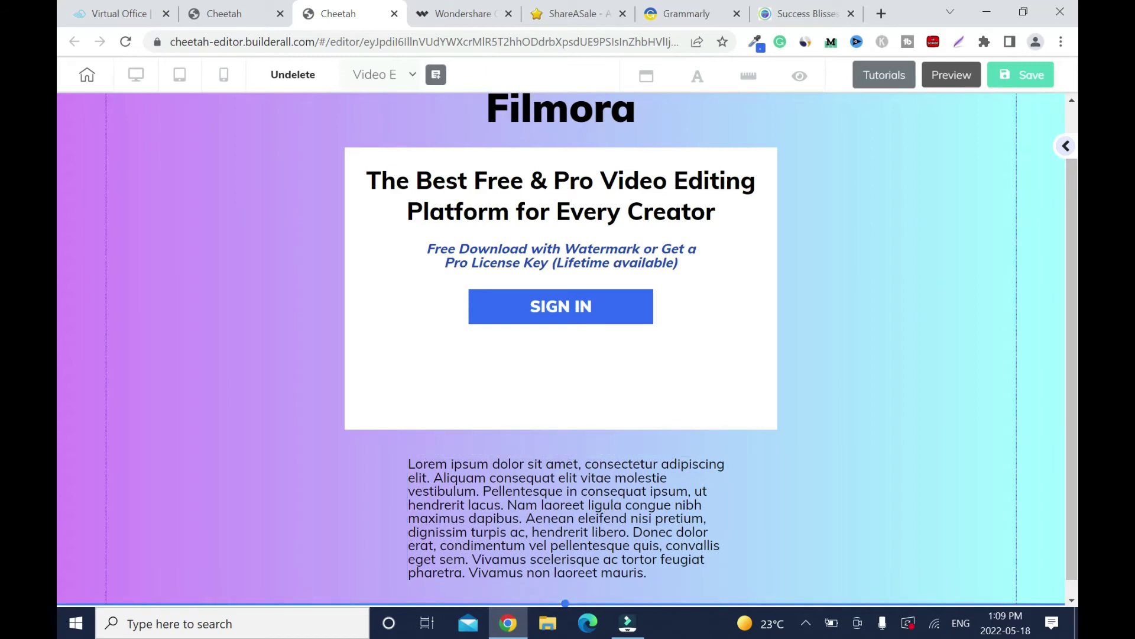
click(622, 523)
drag(403, 456, 640, 564)
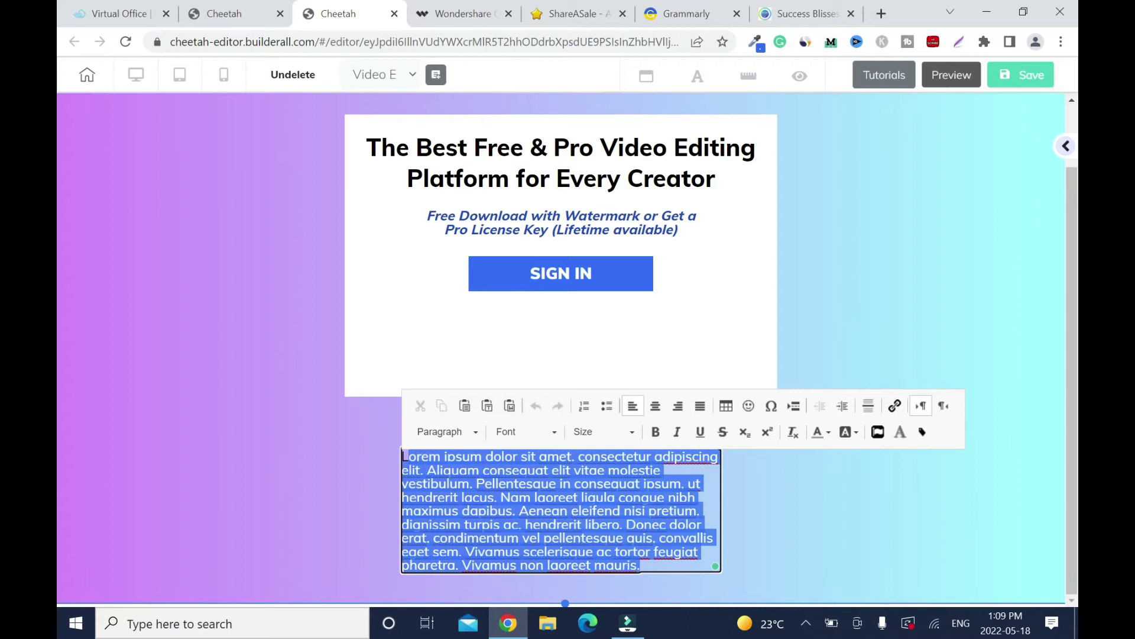
- Check the Wondershare page's footer, then switch to the Success Blisses site and copy its footer copyright line and legal links line
click(461, 13)
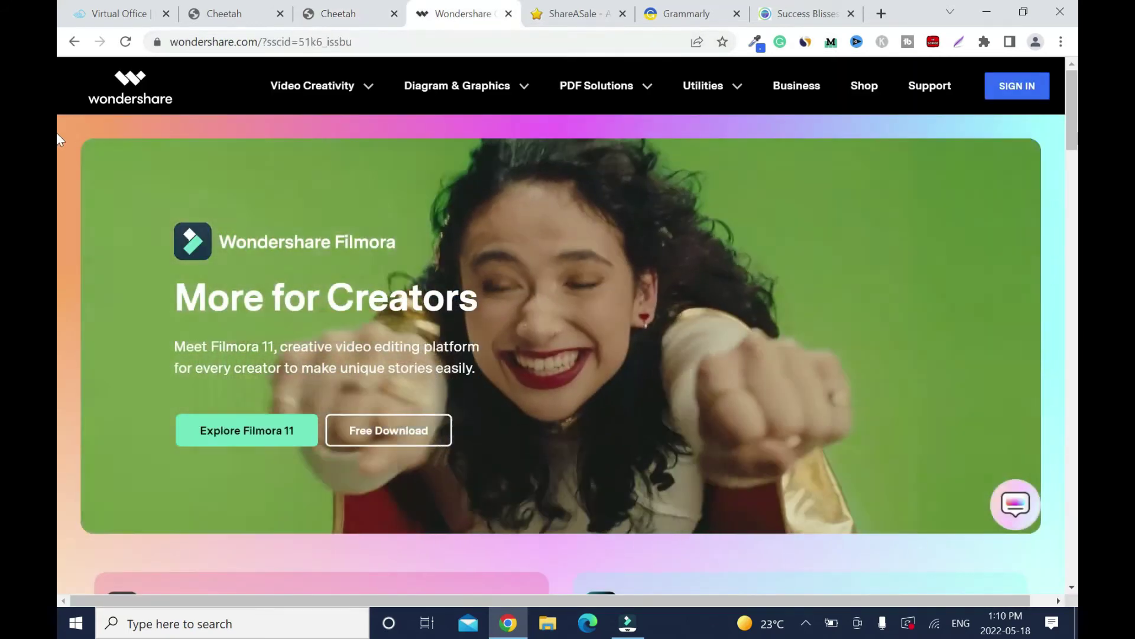
key(End)
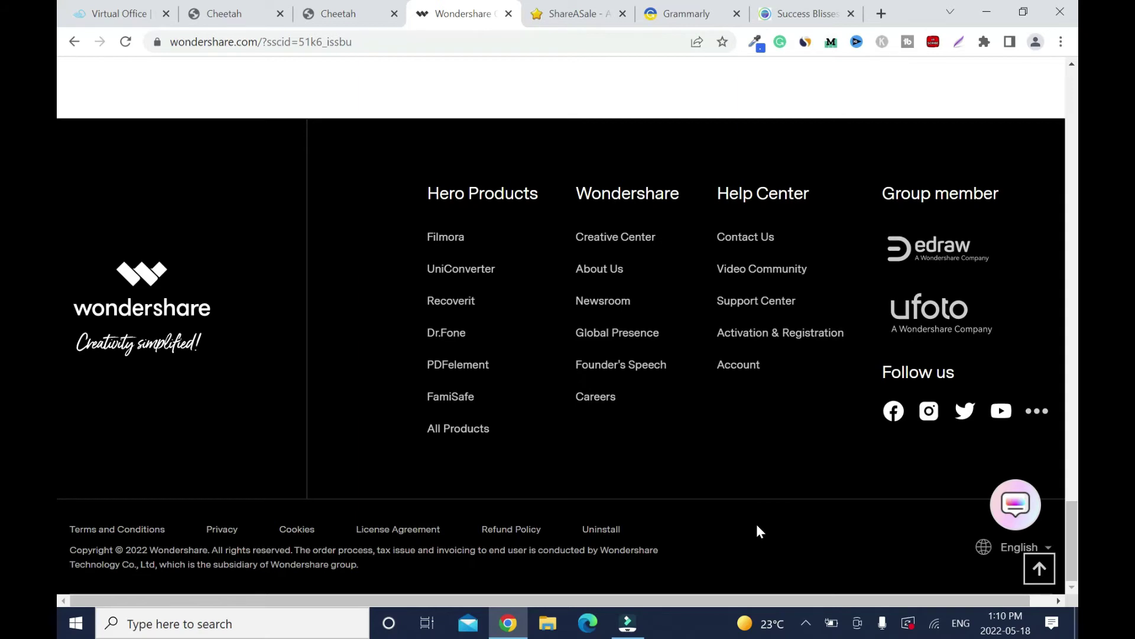
click(804, 13)
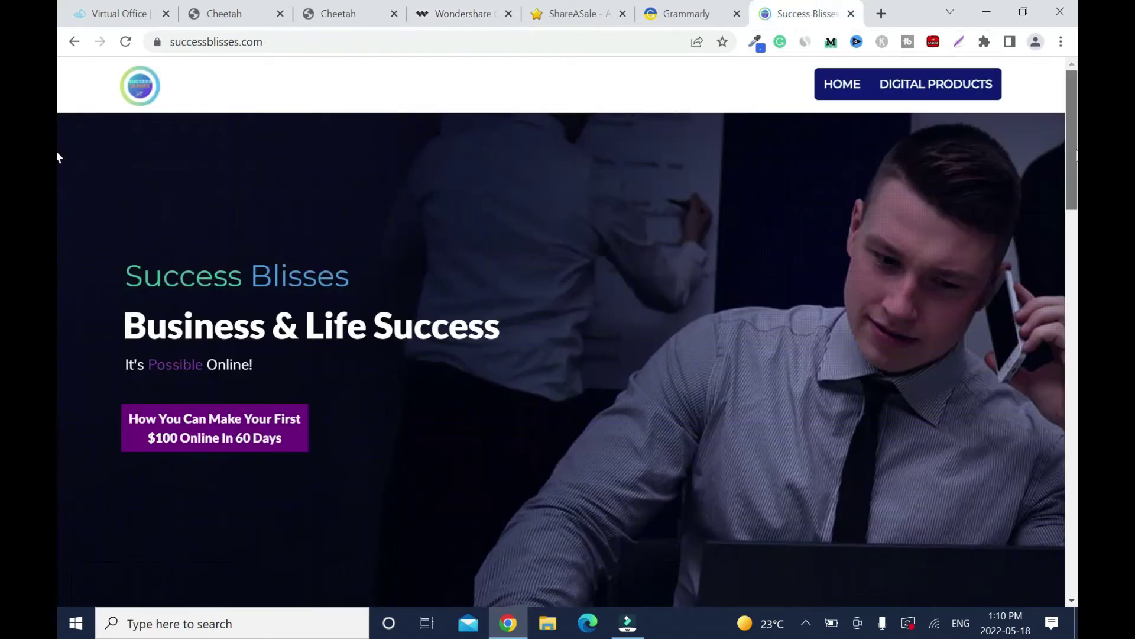
scroll(59, 421, down, 15)
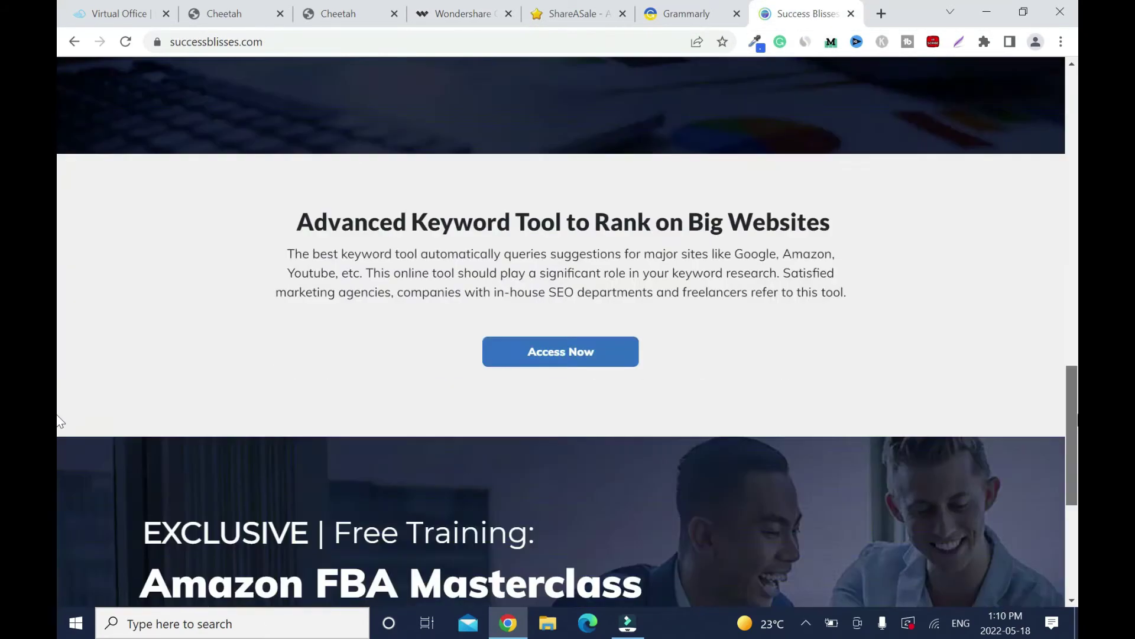
scroll(59, 421, down, 6)
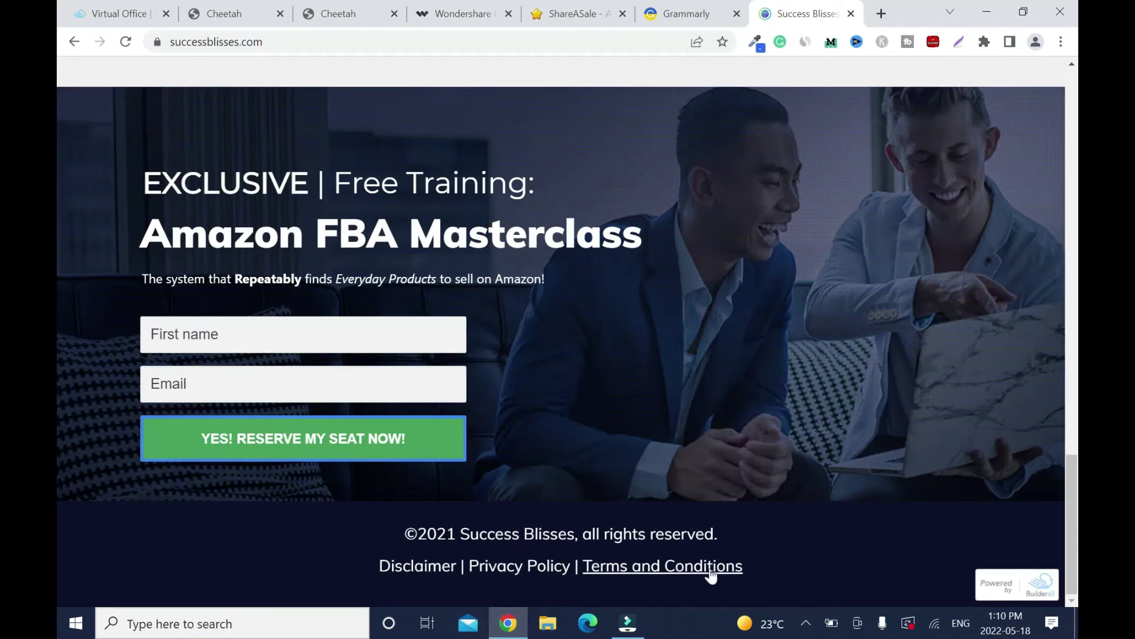
drag(405, 533, 743, 567)
right_click(742, 566)
click(752, 431)
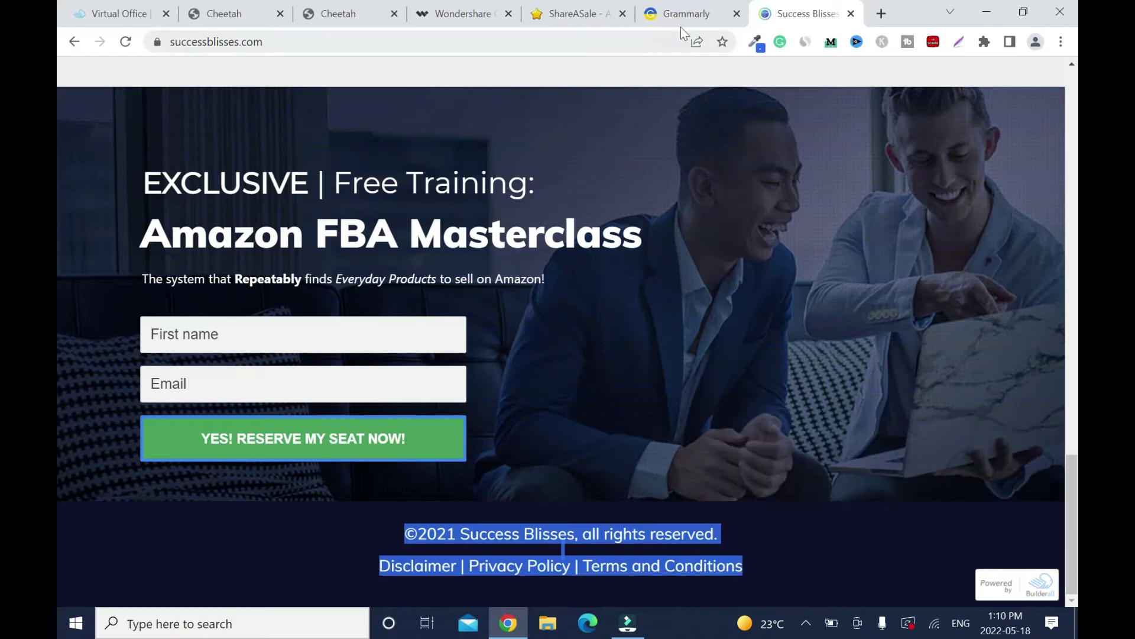
- Return to the Cheetah editor and replace the new paragraph's placeholder text with the copied Success Blisses footer text
click(441, 13)
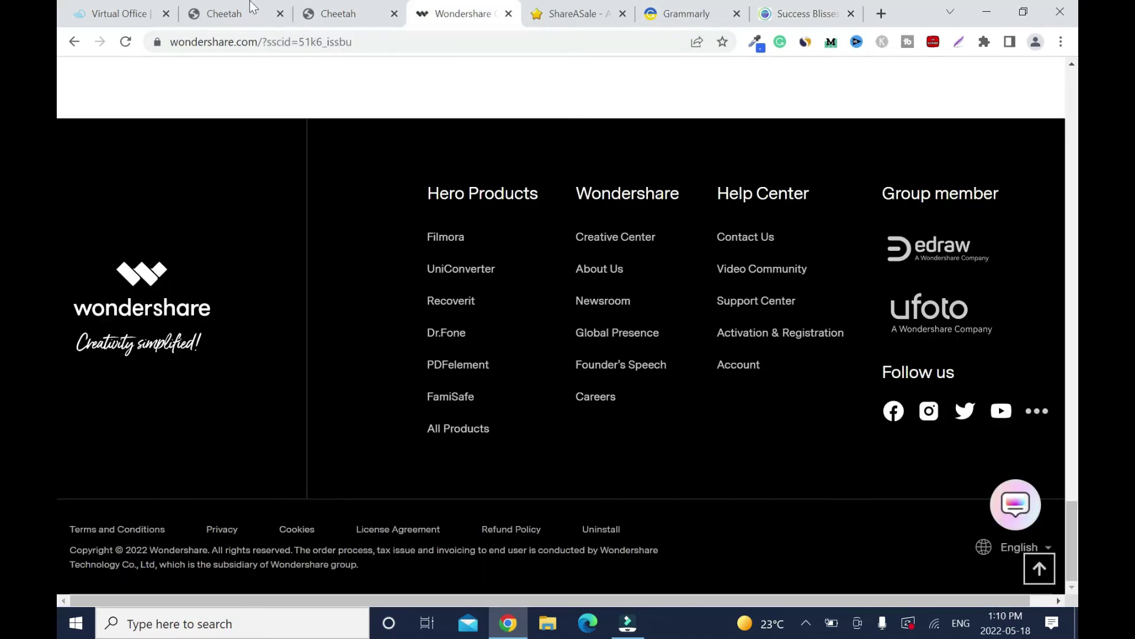
click(346, 12)
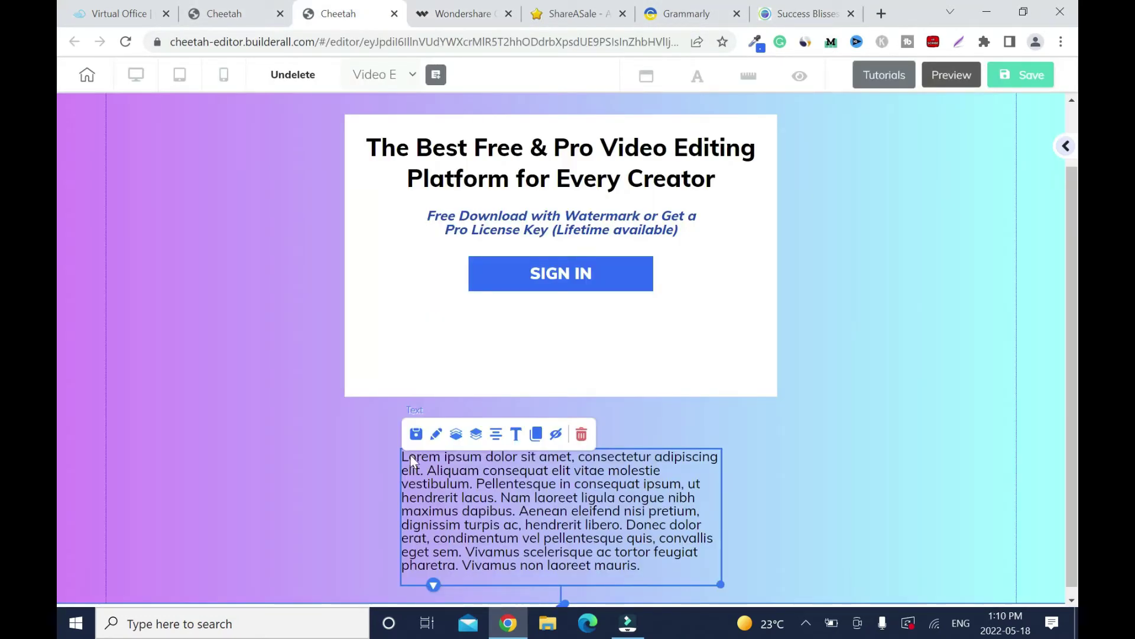
drag(413, 461, 642, 566)
key(ctrl+v)
- Centre-align the footer text and change its copyright year to 2022
key(ctrl+a)
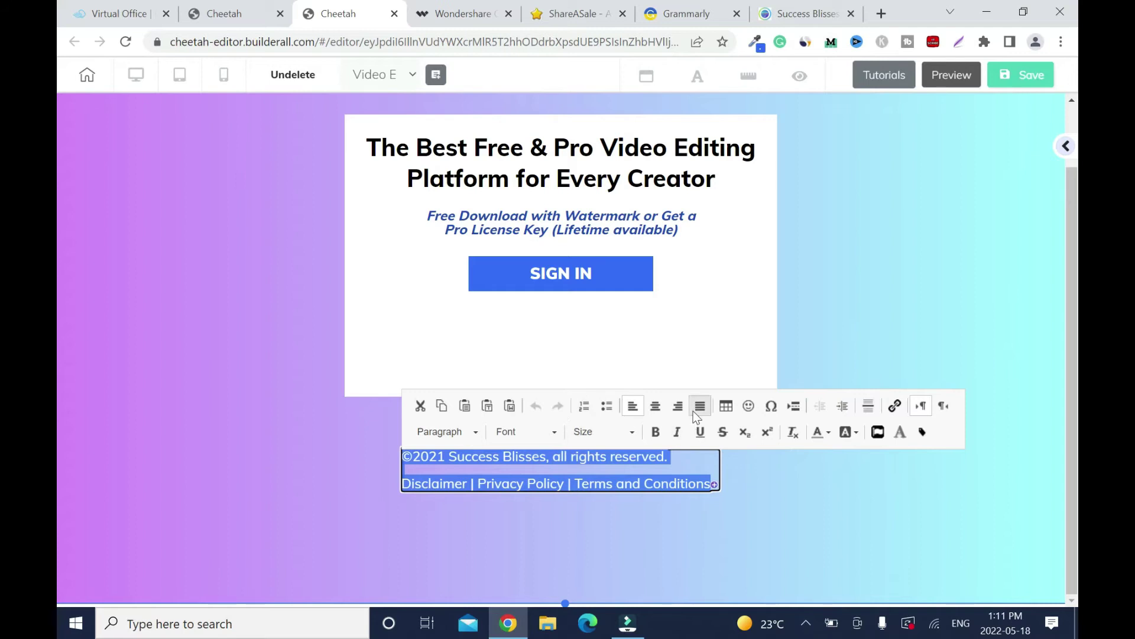
click(655, 406)
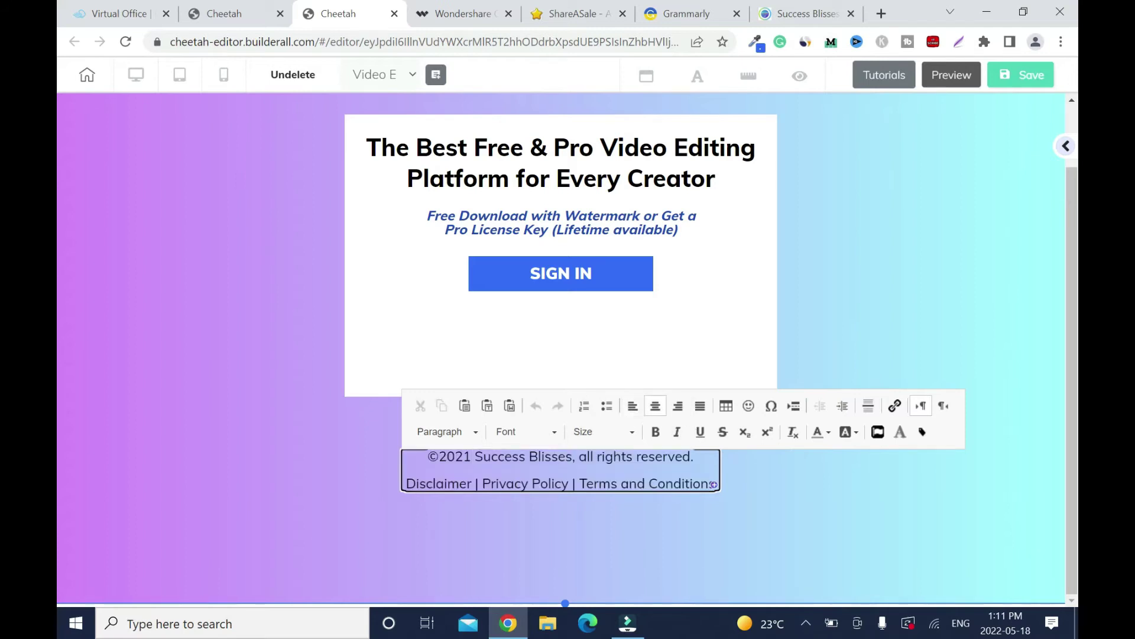
key(BackSpace)
text(2)
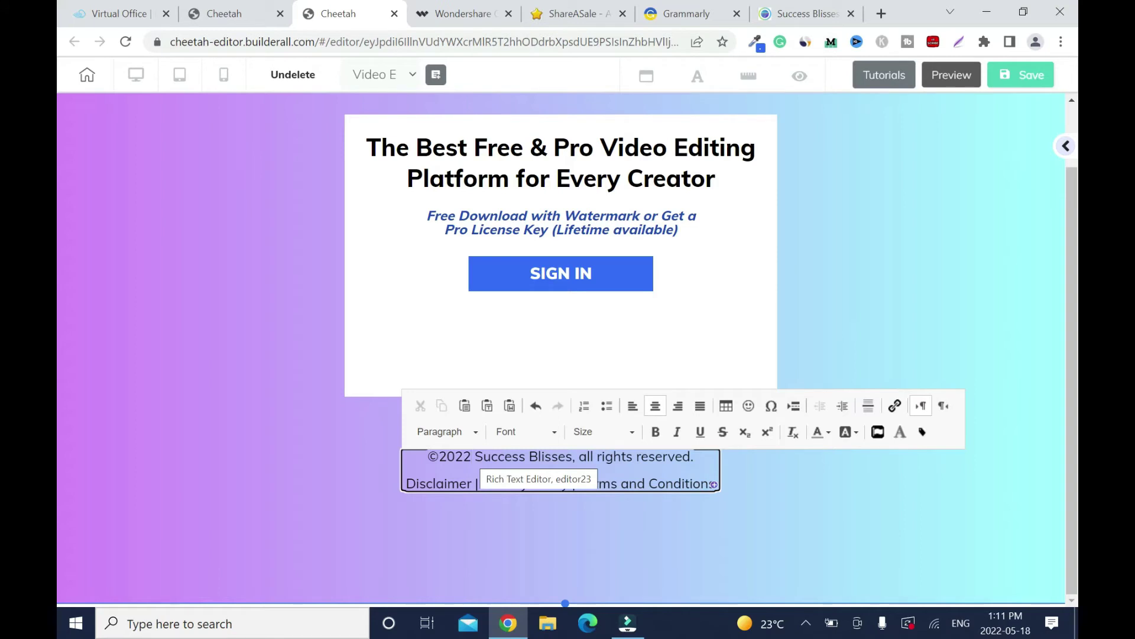
click(771, 484)
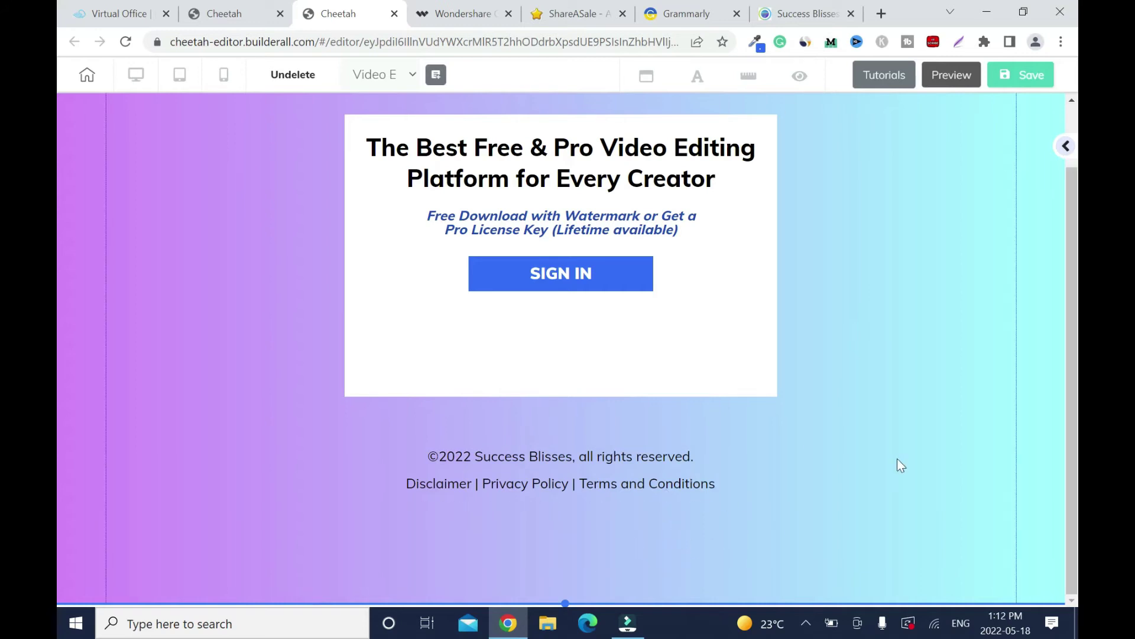
click(1067, 146)
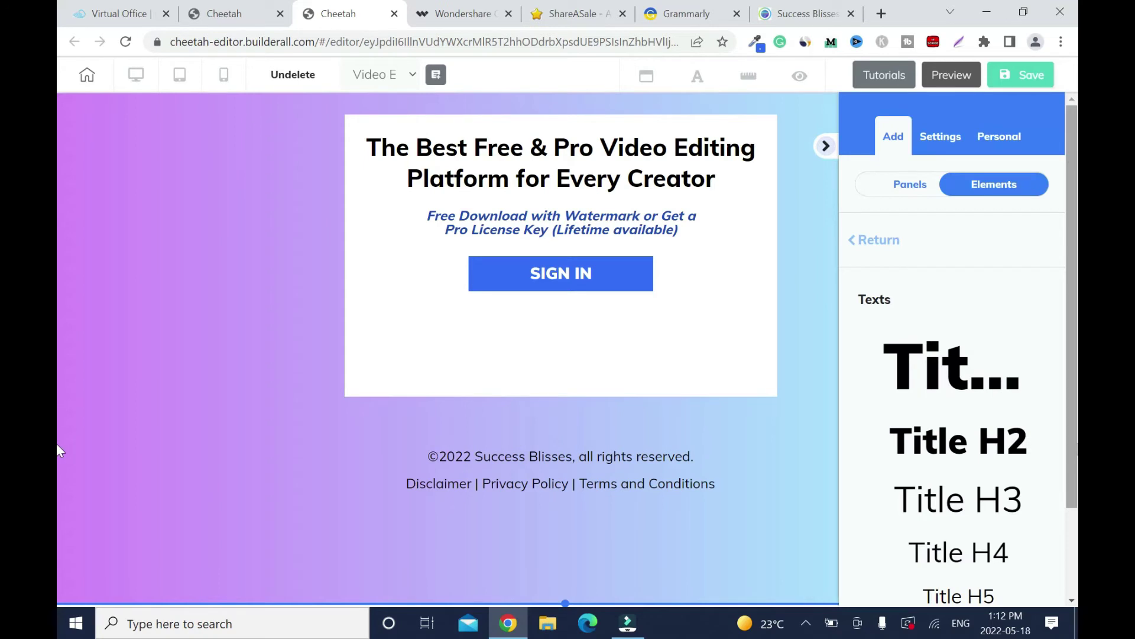
scroll(966, 564, down, 2)
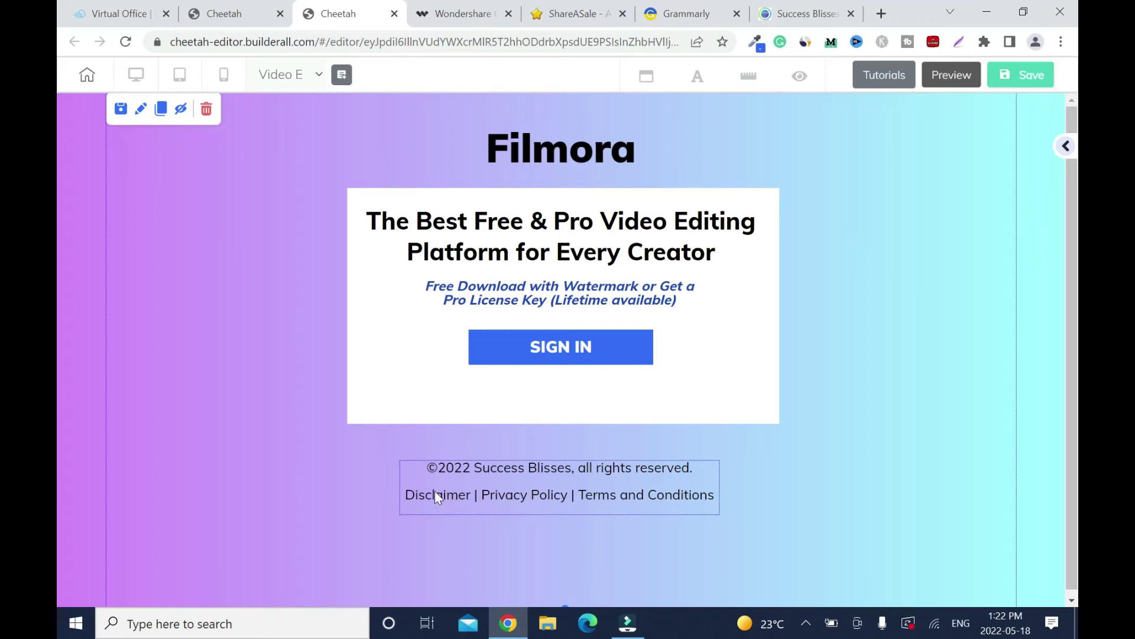
- Open the footer text for editing and remove the Disclaimer entry from its links line
click(447, 502)
double_click(447, 502)
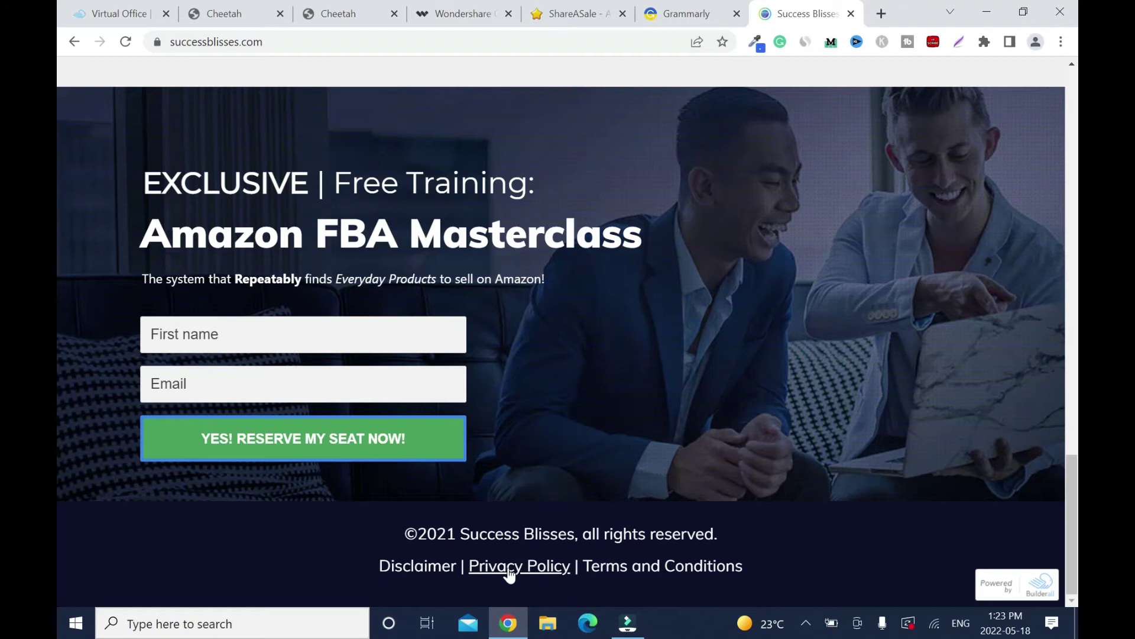
- Switch to the Success Blisses site, open its Privacy Policy page from the footer and copy that page's URL
click(536, 569)
drag(601, 43, 170, 42)
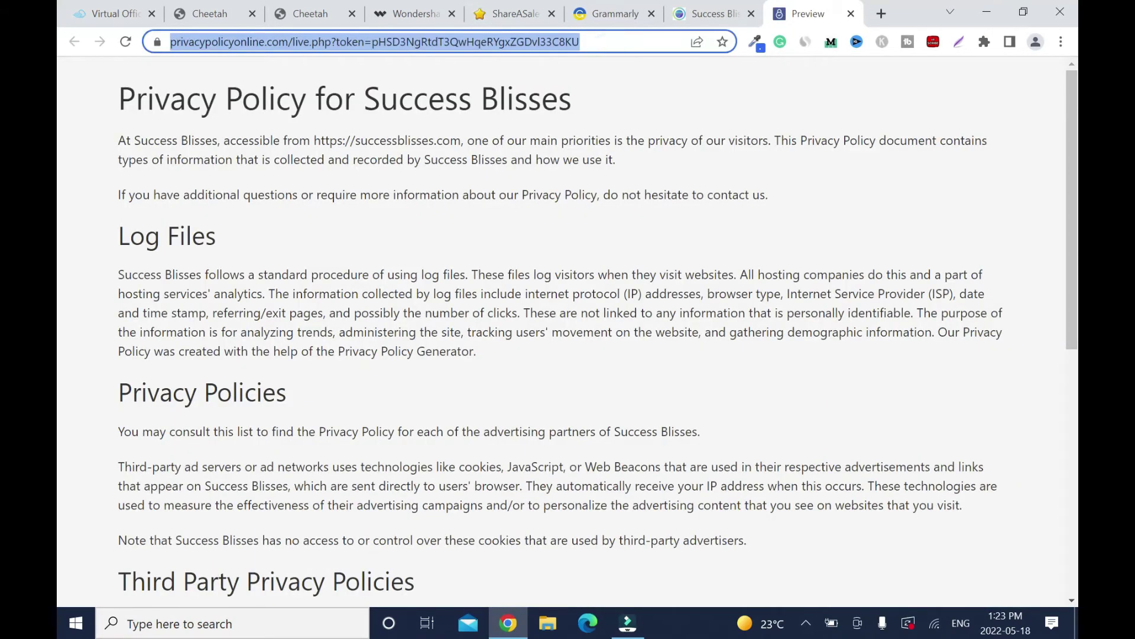
right_click(278, 41)
click(346, 124)
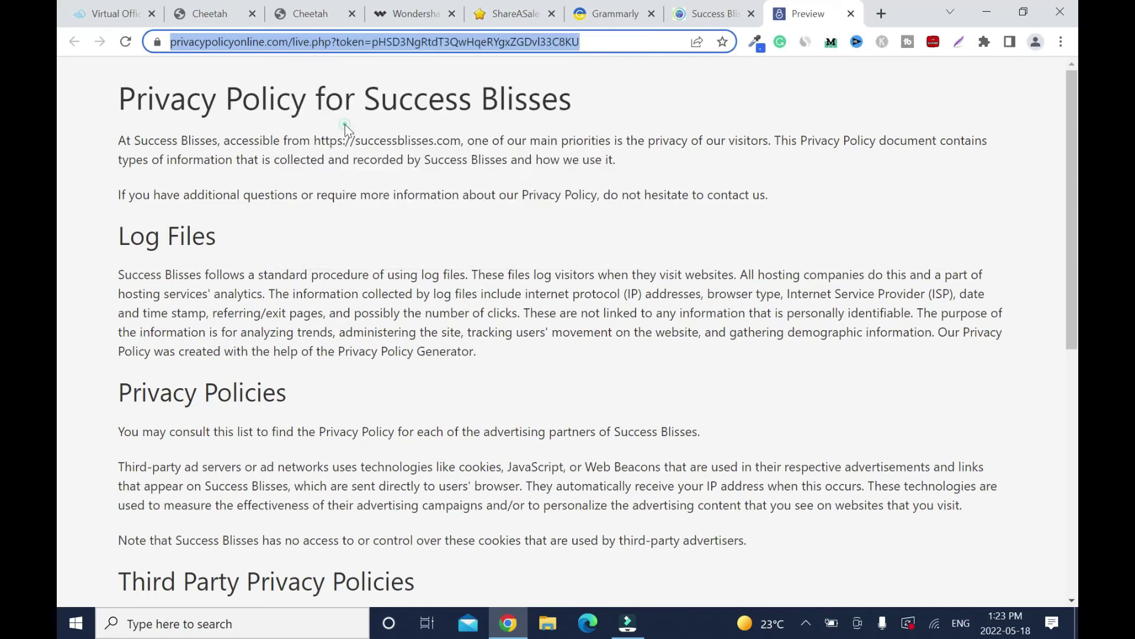
- Back in the Cheetah editor, link the footer's Privacy Policy text to the copied web URL, opening in a new tab
click(318, 18)
drag(444, 494, 530, 495)
click(894, 417)
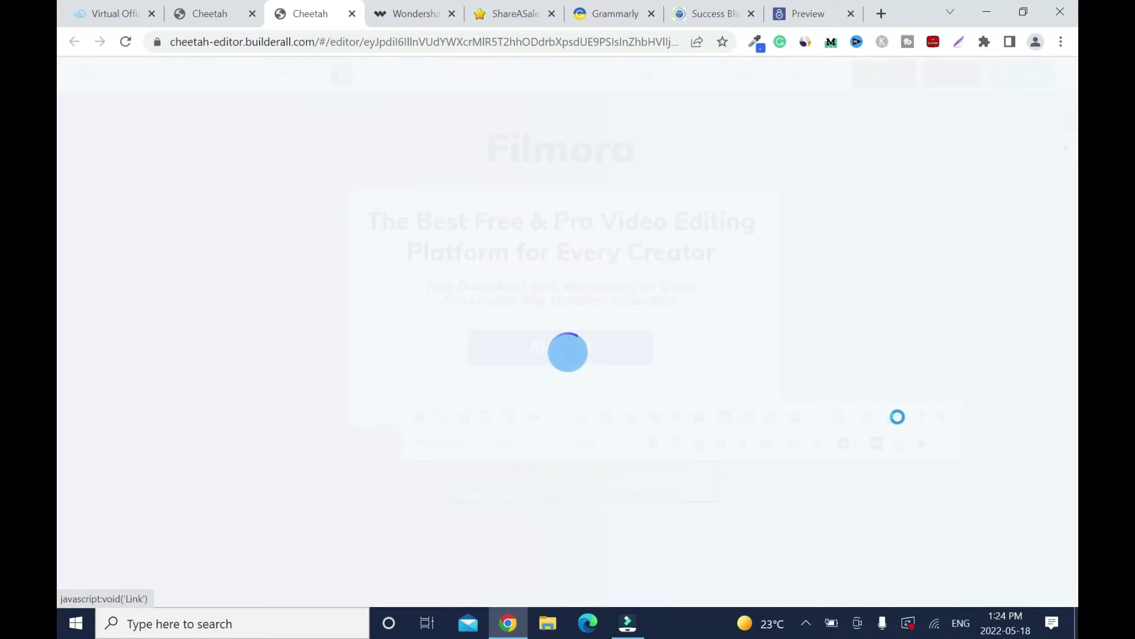
click(447, 140)
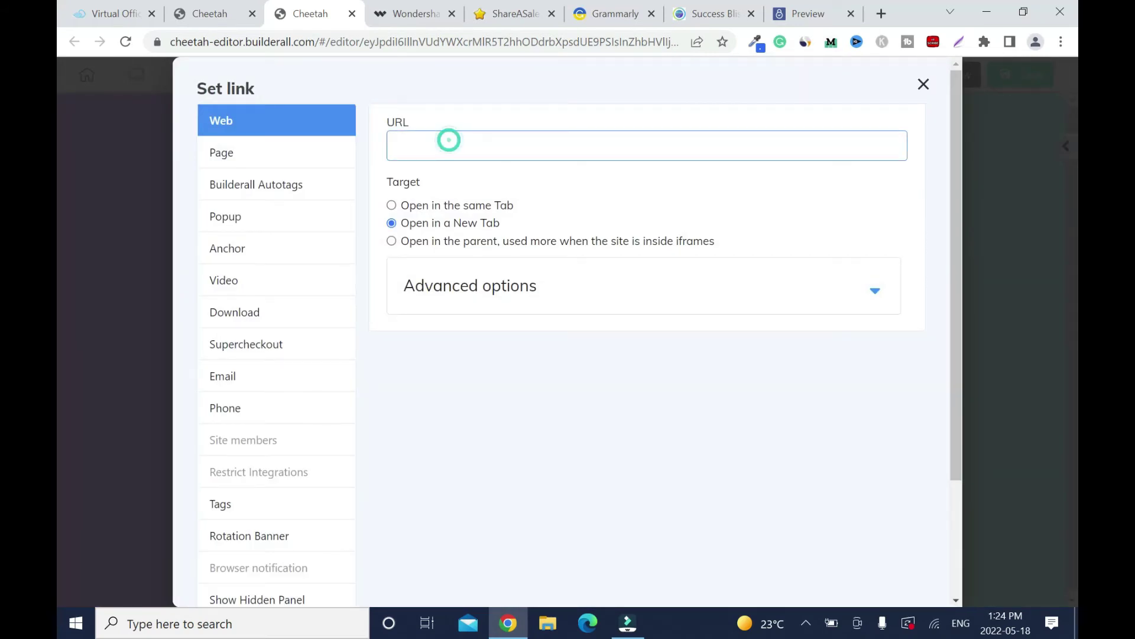
key(ctrl+v)
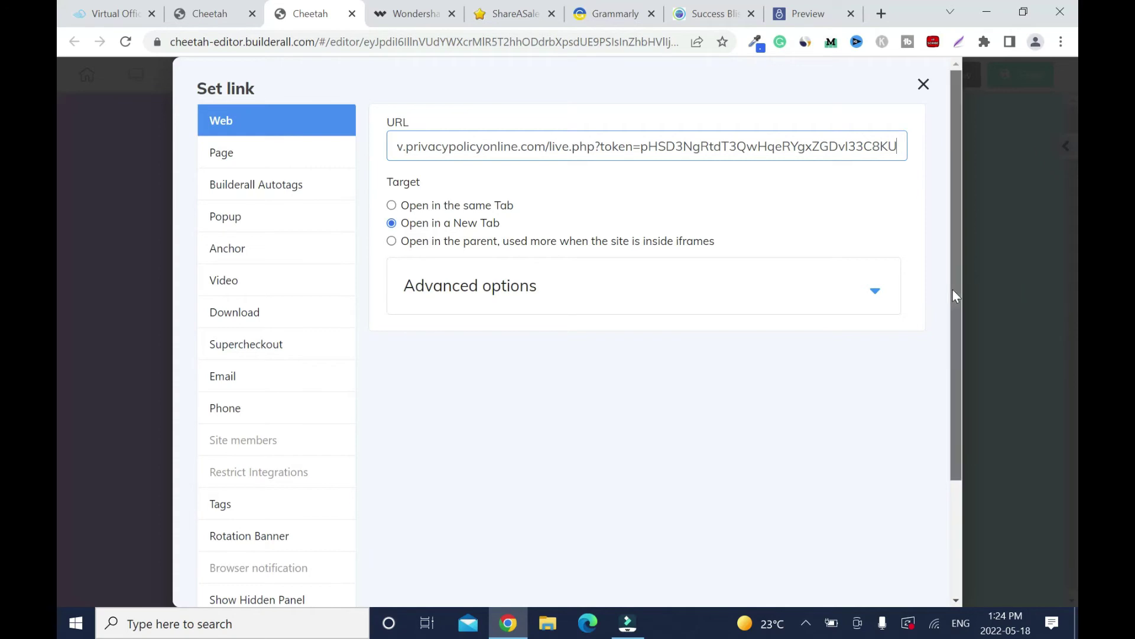
drag(952, 290, 953, 408)
click(877, 559)
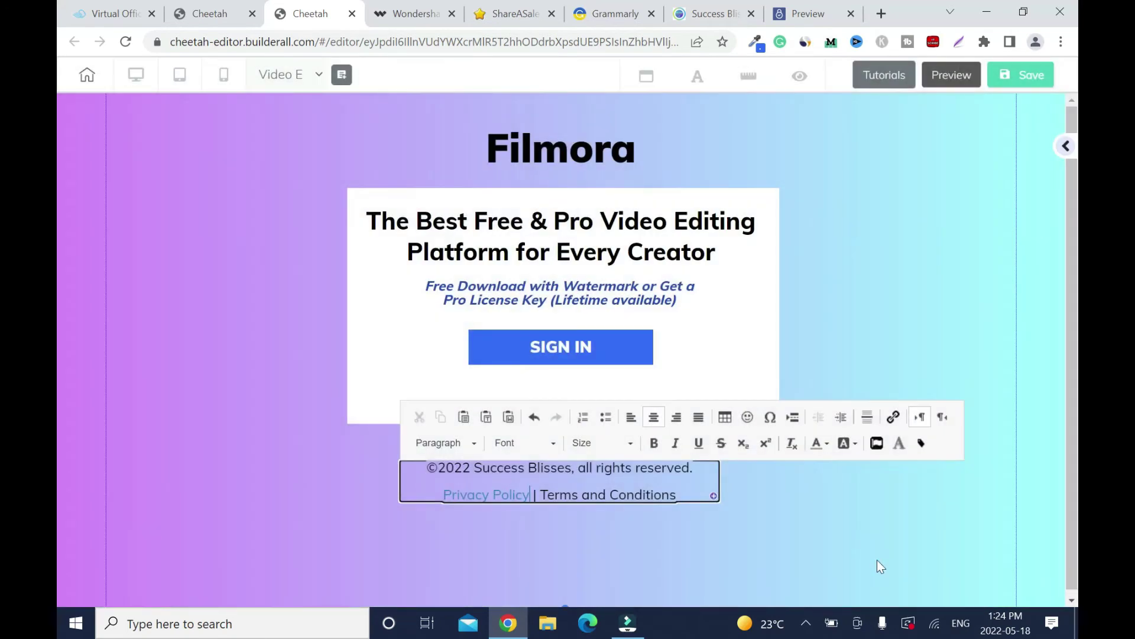
- Open the Terms and Conditions page from the Success Blisses site's footer and copy its URL
click(710, 13)
click(660, 566)
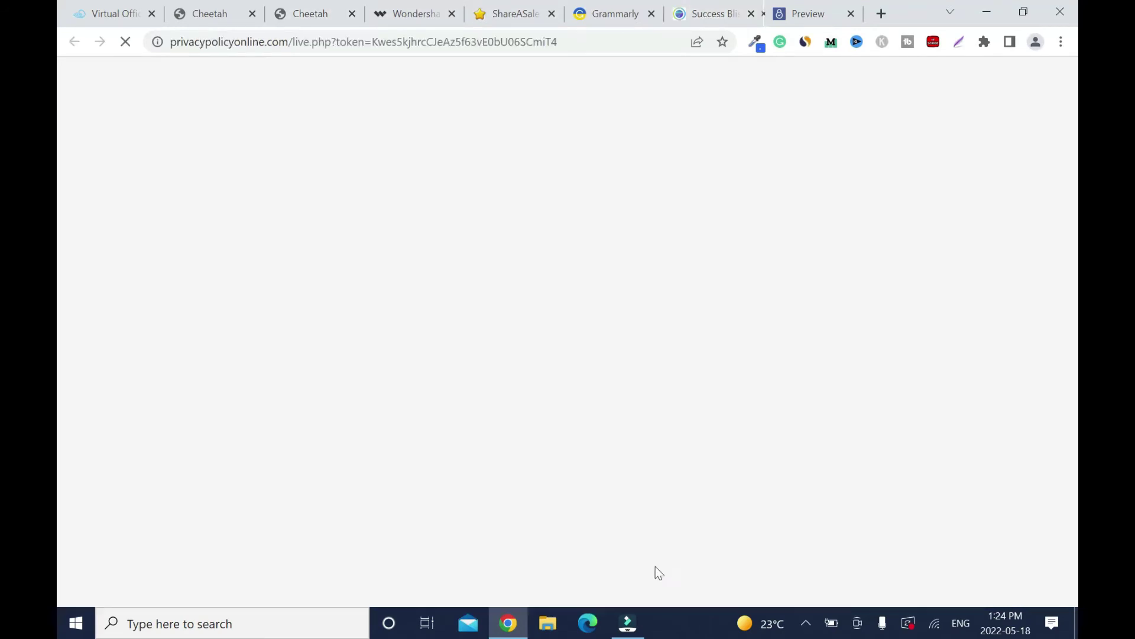
click(329, 42)
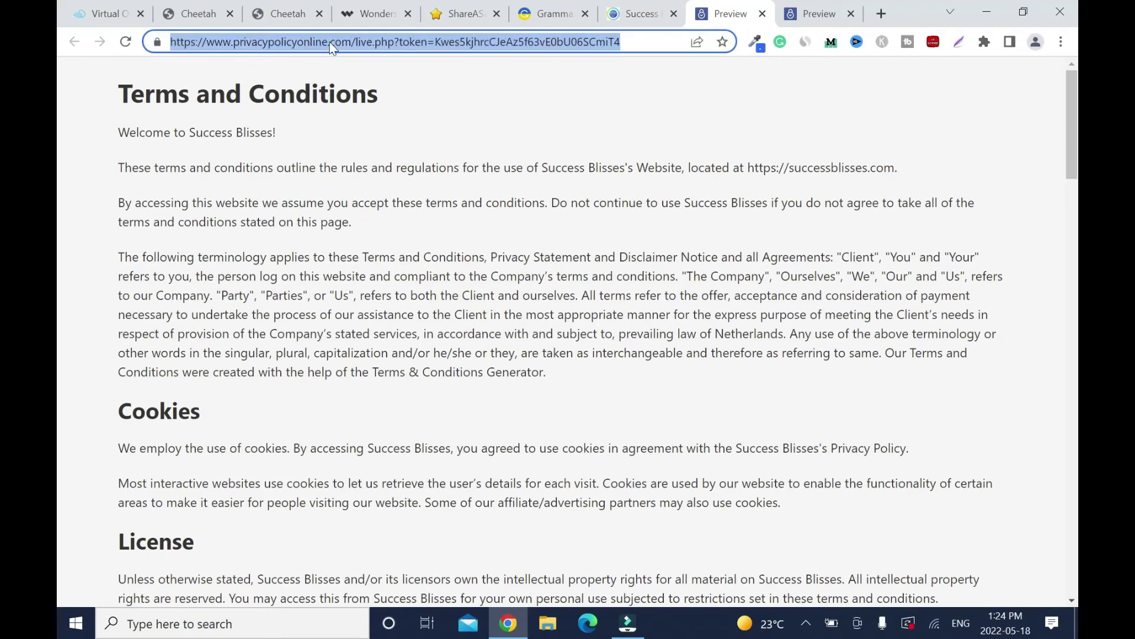
right_click(329, 41)
click(402, 127)
- Return to the Cheetah editor, link the footer's Terms and Conditions text to the copied URL, and save the page
click(284, 13)
double_click(539, 494)
drag(539, 495, 678, 495)
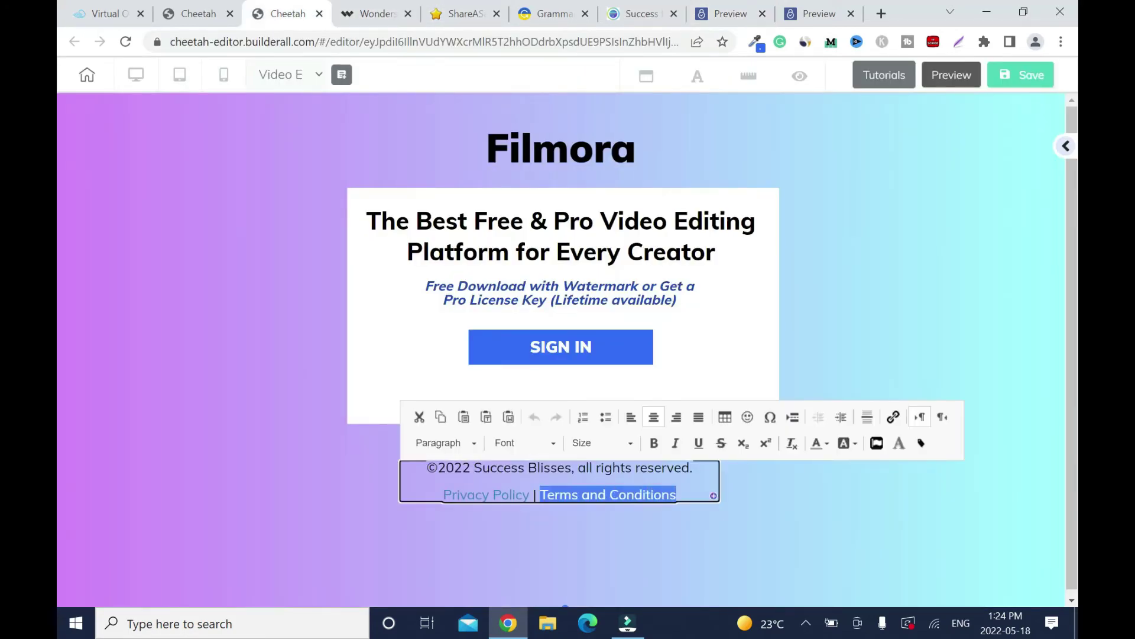
click(892, 418)
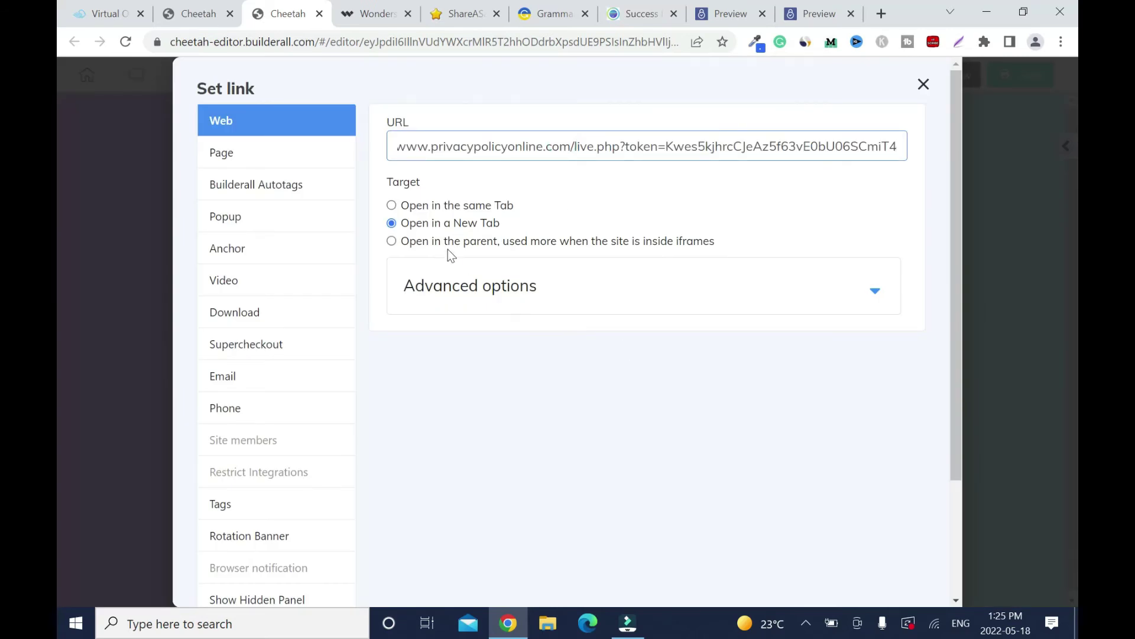
click(969, 290)
click(1026, 76)
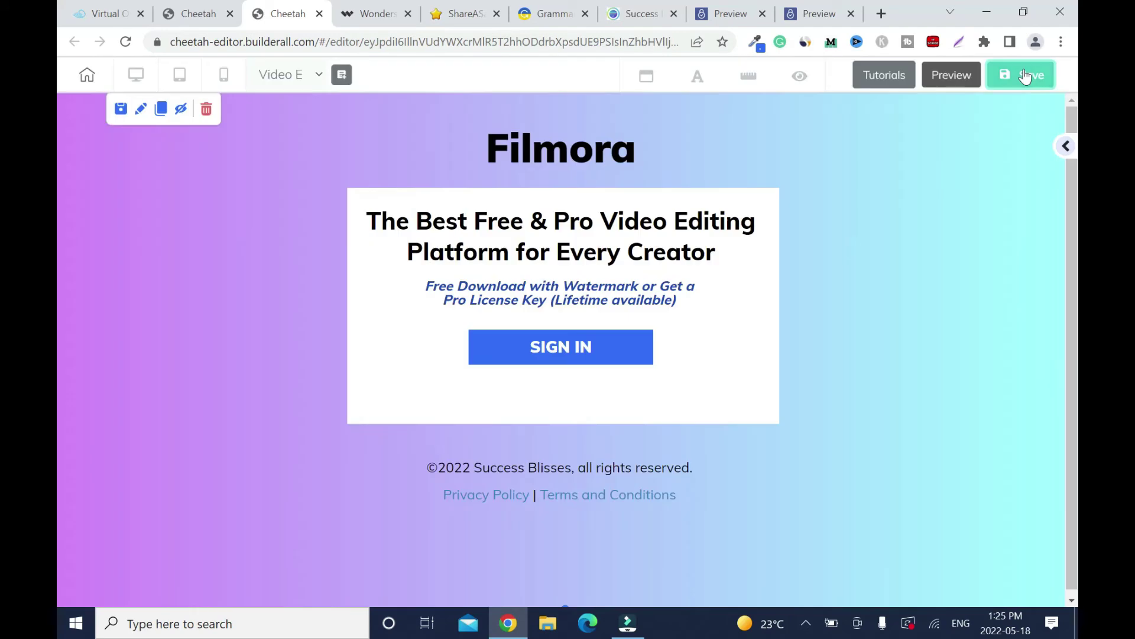
click(845, 493)
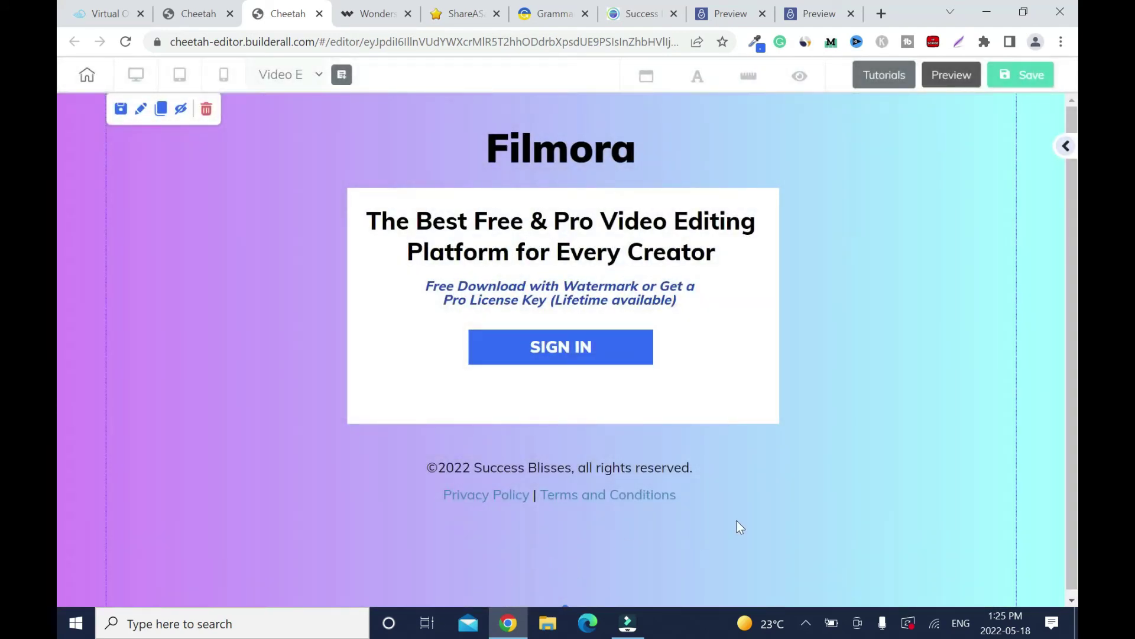
- Copy the two-sentence Facebook disclaimer from the Grammarly document and return to the Cheetah editor
drag(377, 420, 108, 400)
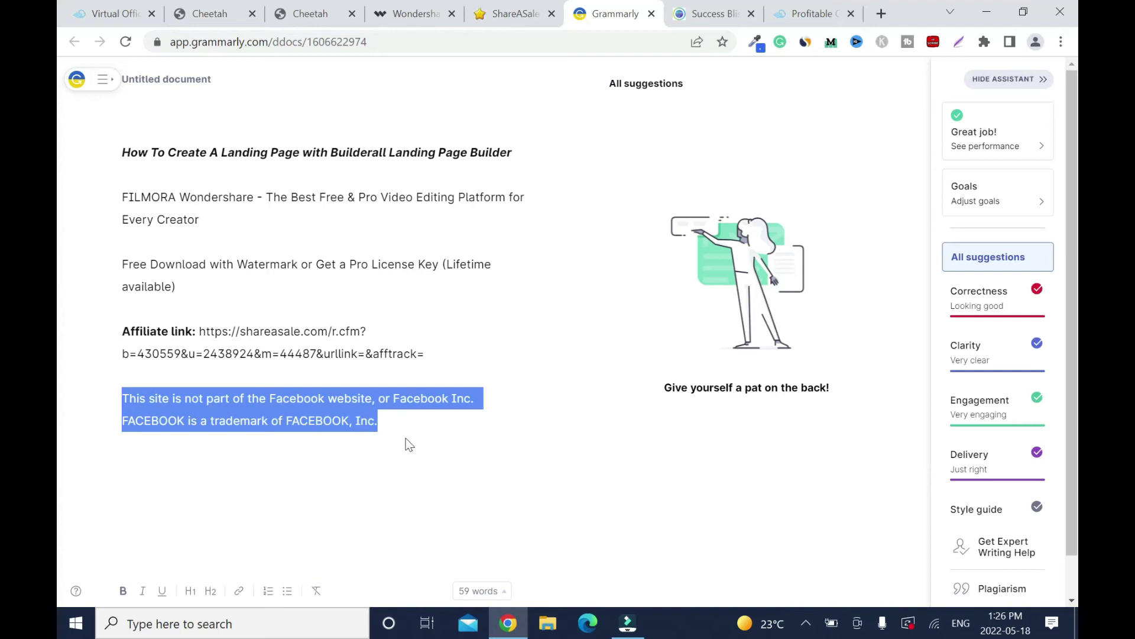
click(309, 14)
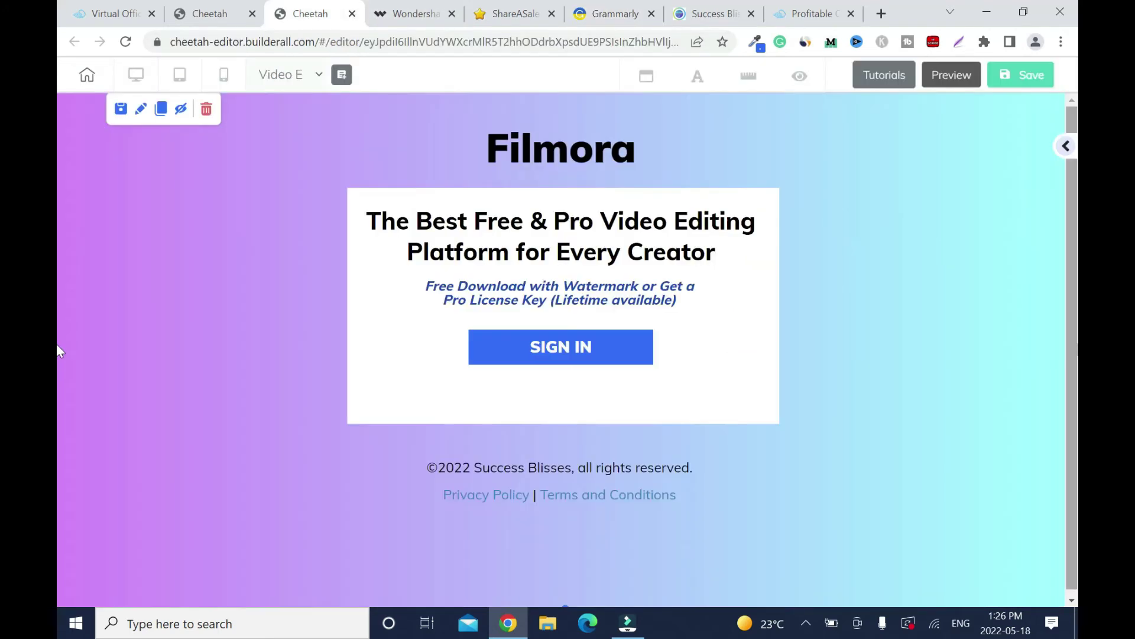
- Add a paragraph text element below the footer links and centre it on the page
click(1061, 151)
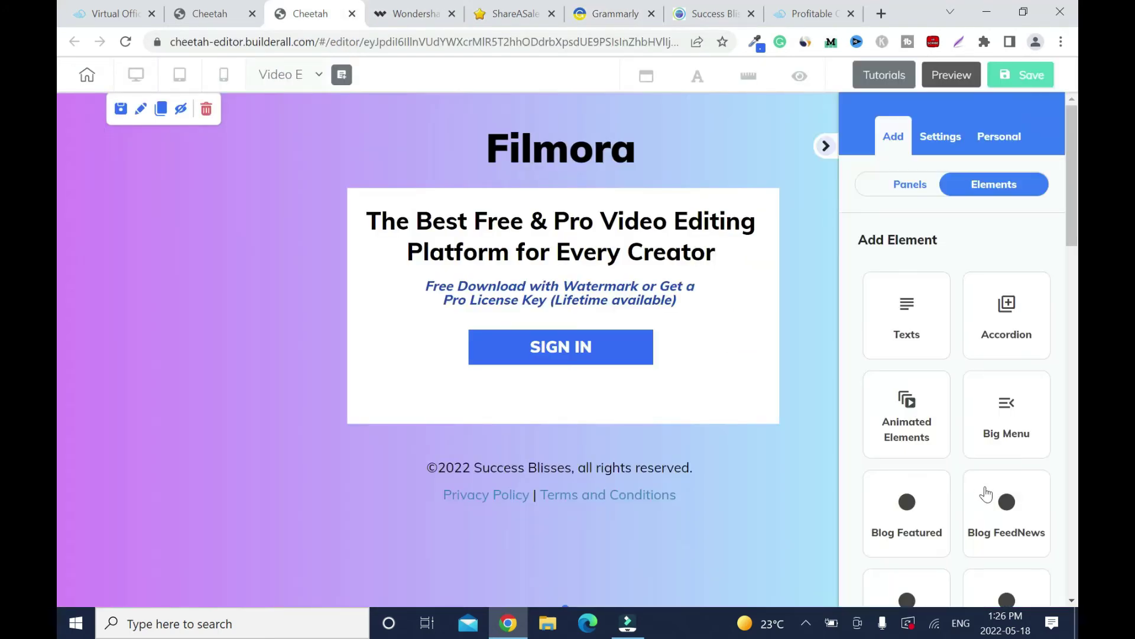
click(898, 332)
drag(969, 563, 574, 557)
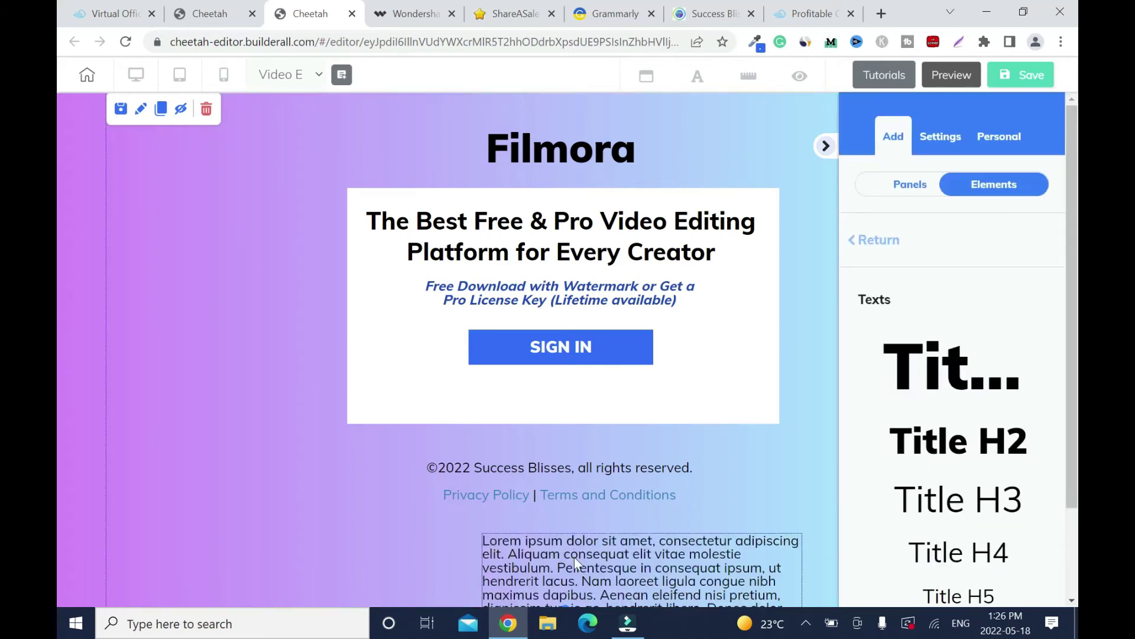
click(827, 146)
scroll(863, 460, down, 2)
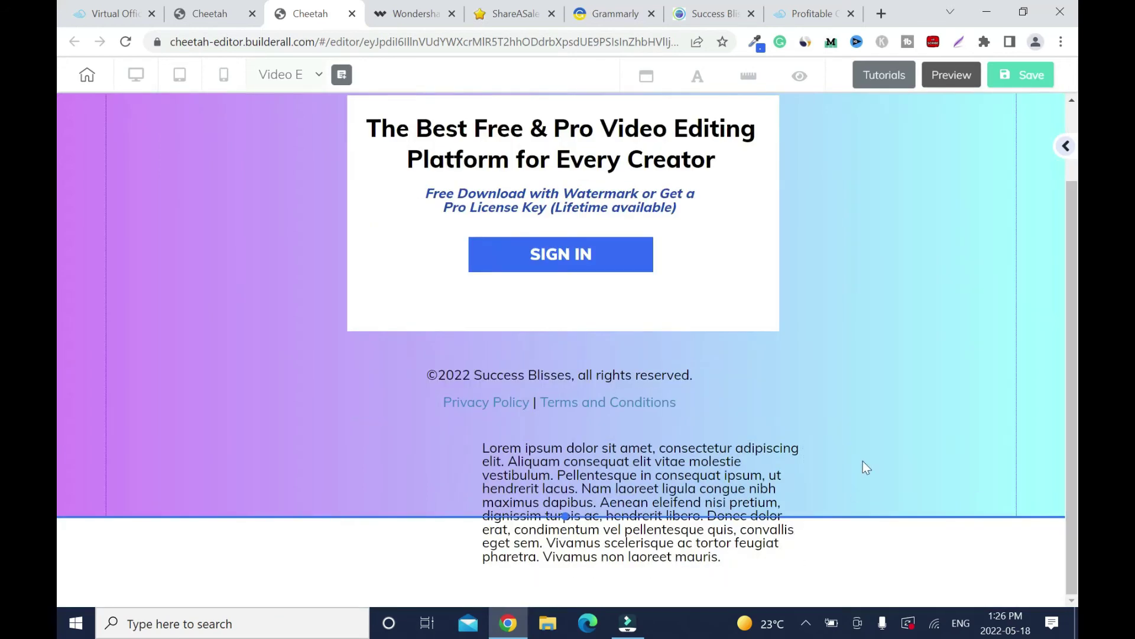
click(685, 510)
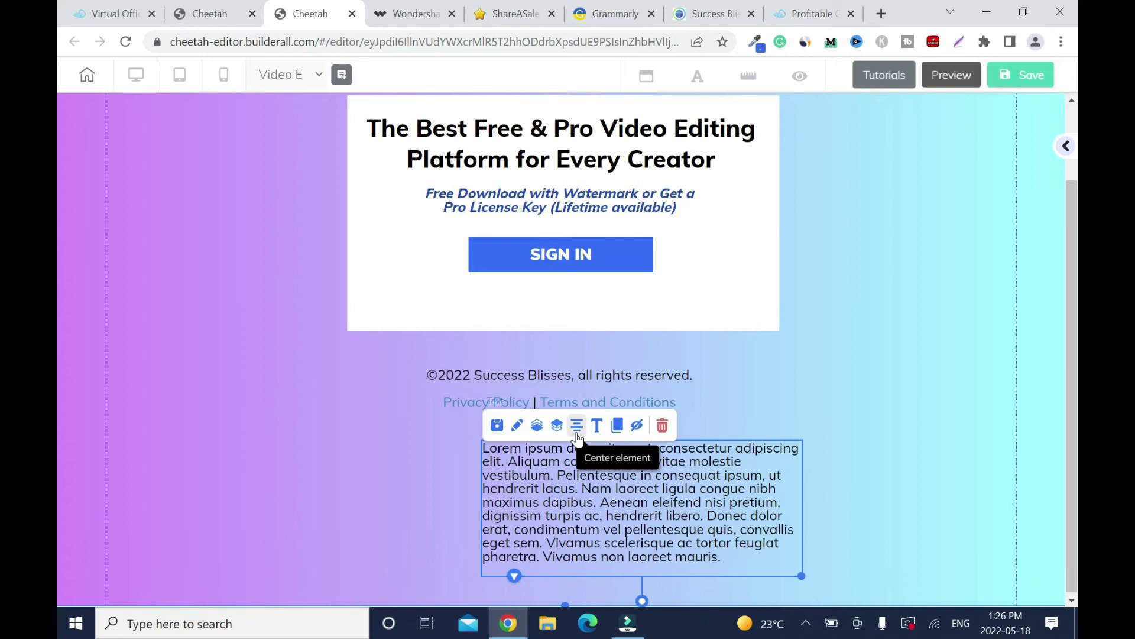
drag(685, 510, 604, 510)
- Replace the new paragraph's placeholder text with the copied Facebook disclaimer and centre-align it
double_click(604, 510)
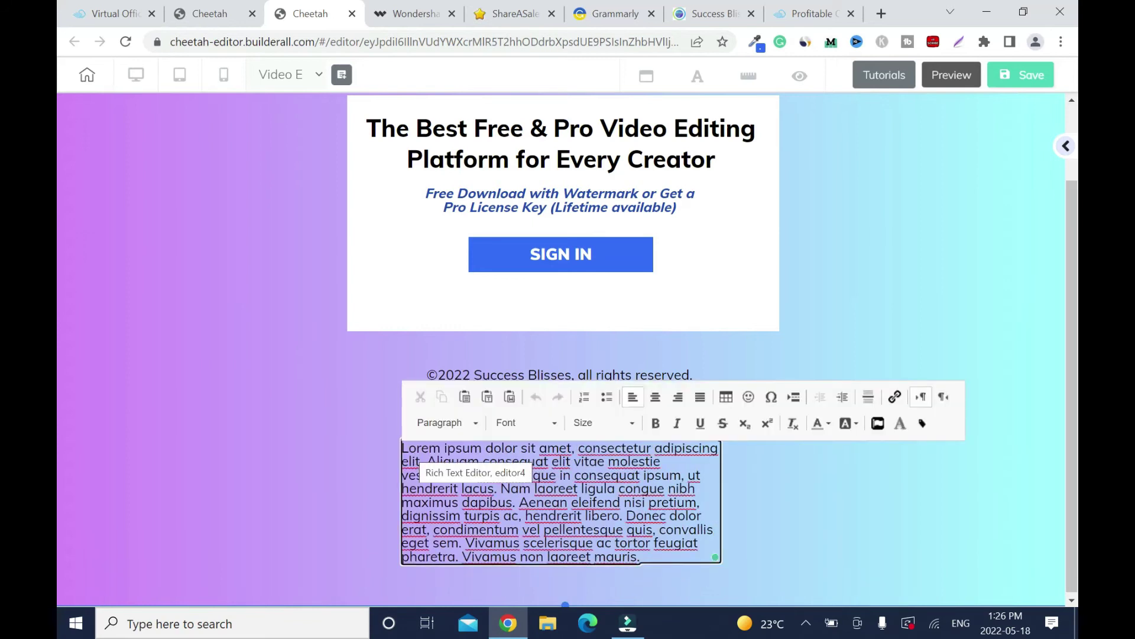
key(ctrl+a)
key(ctrl+v)
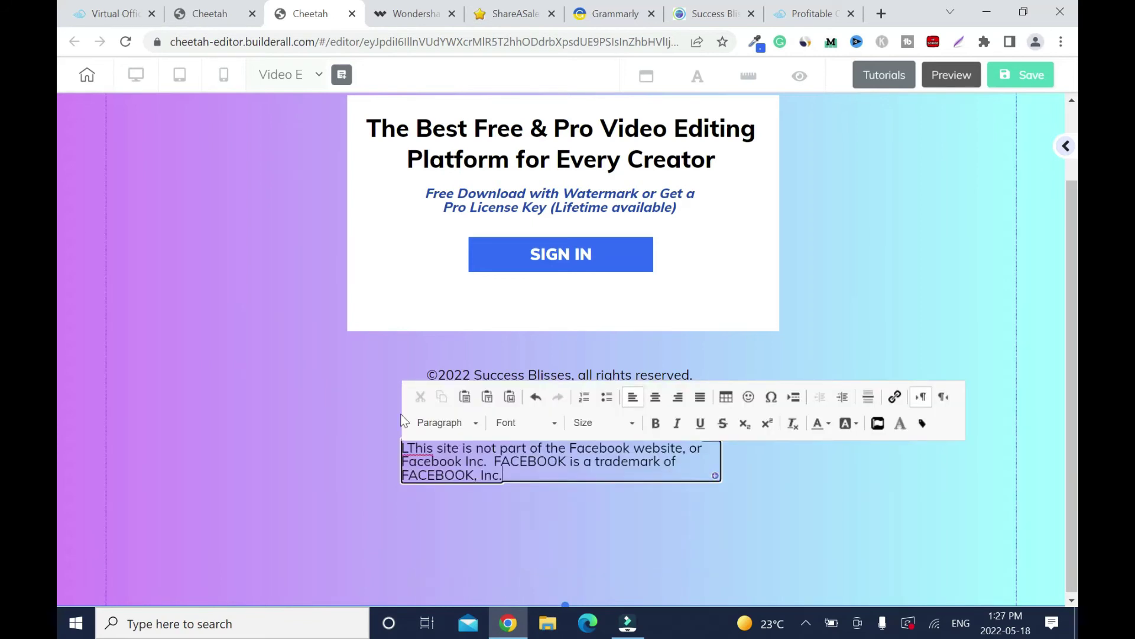
click(655, 397)
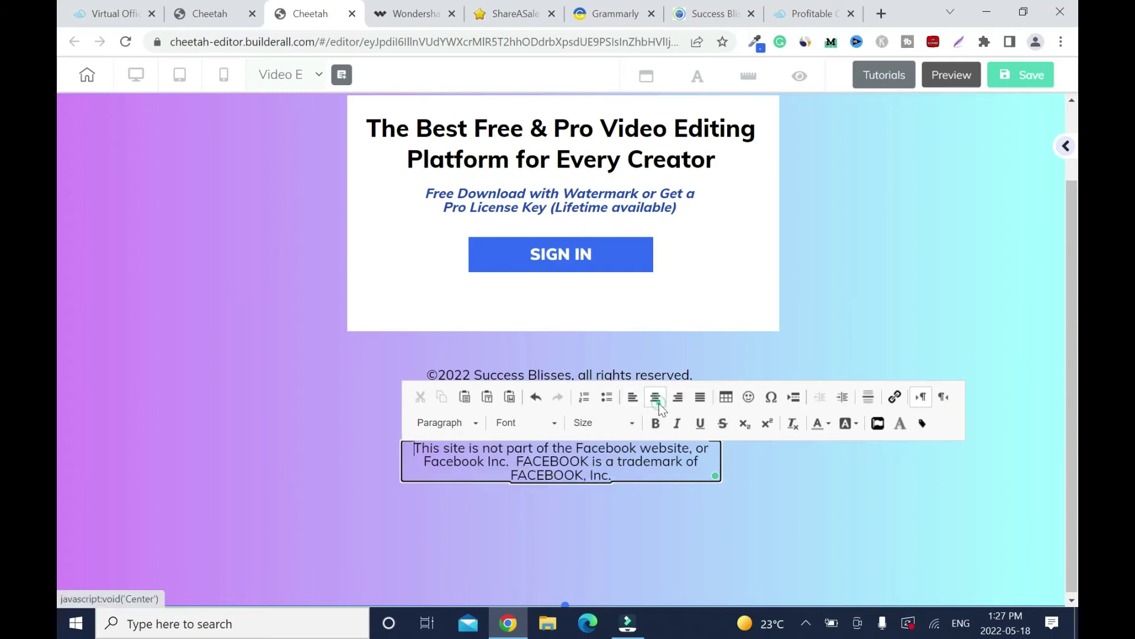
- Widen the disclaimer text box to fit its text on two lines, centre it on the page and move it slightly down
click(712, 456)
click(718, 492)
drag(718, 491, 763, 504)
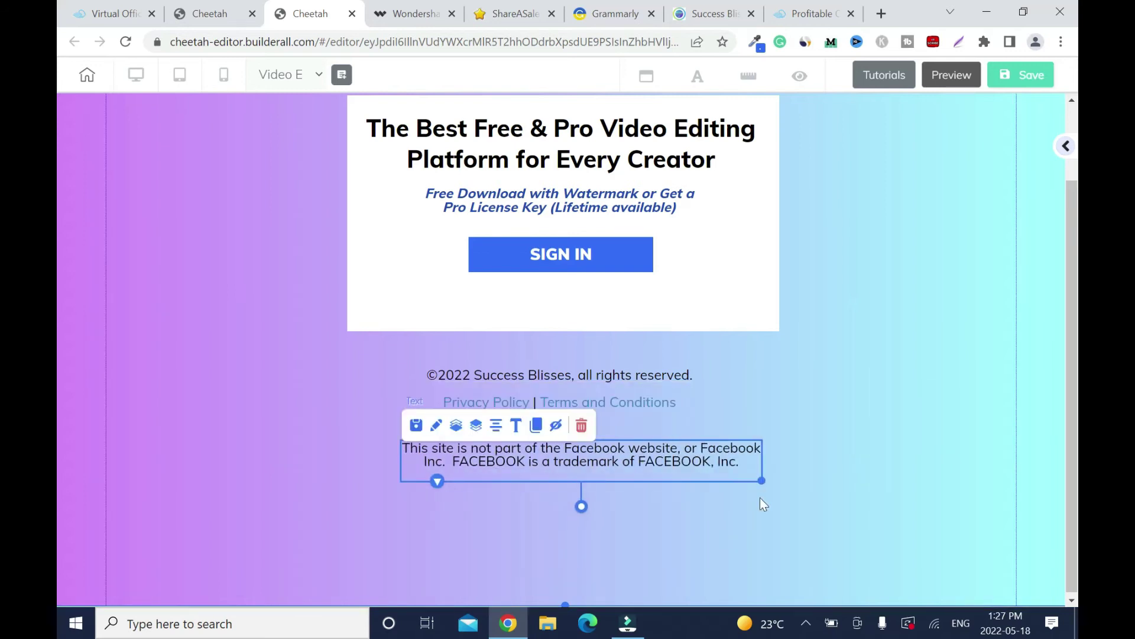
click(534, 457)
click(497, 434)
click(784, 481)
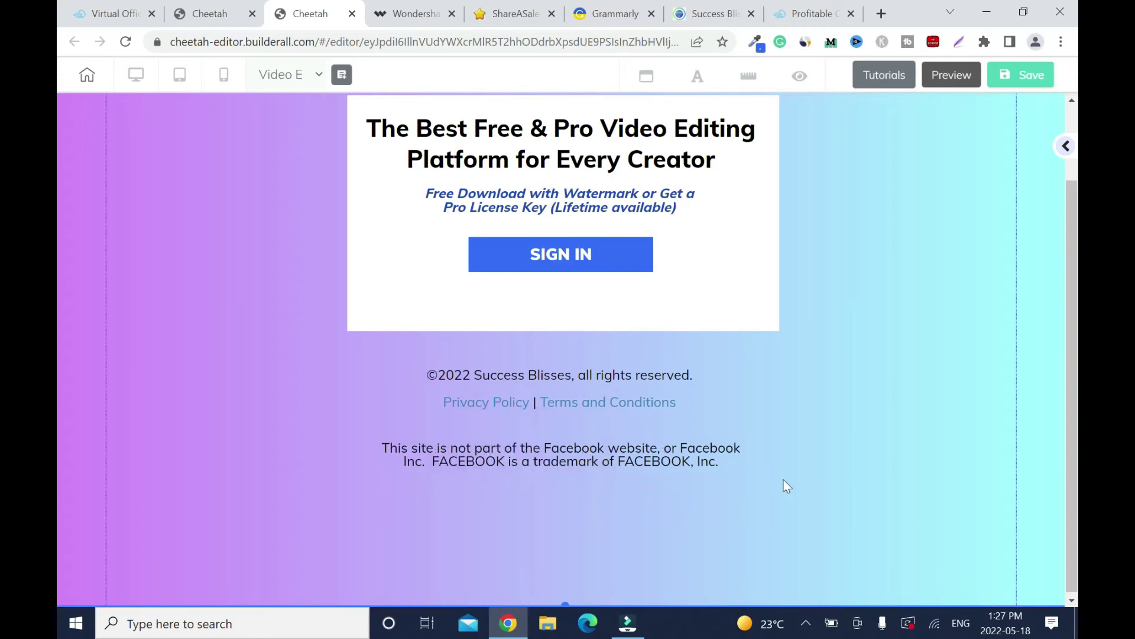
drag(667, 460, 667, 467)
click(837, 487)
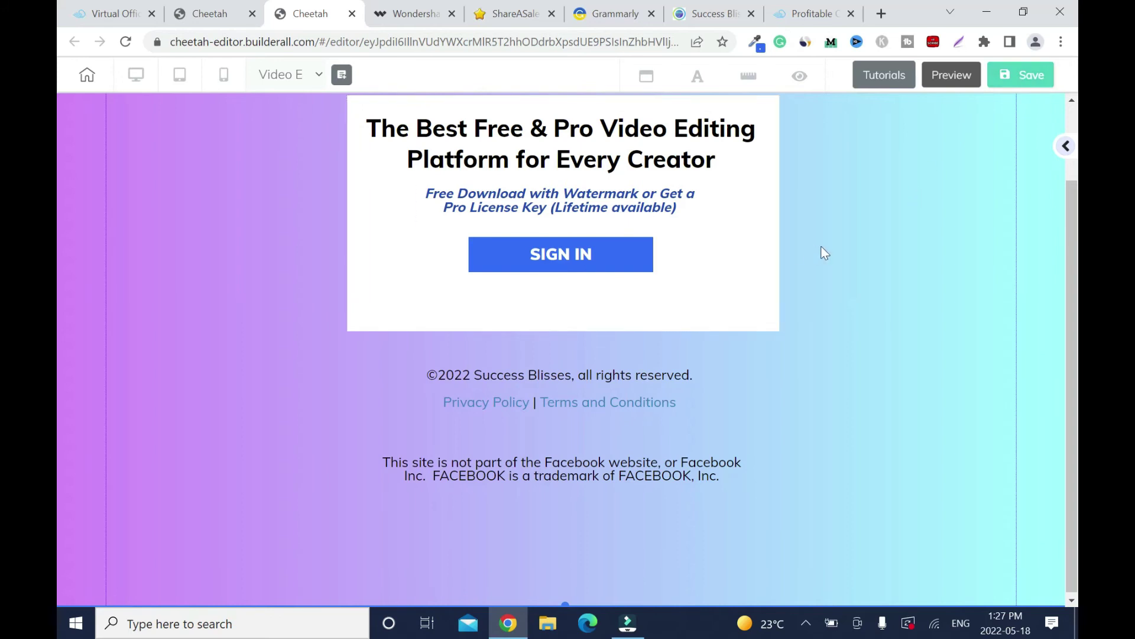
- Check the Success Blisses site's page list, including the VIDEO EDITOR page, and return to the page editor
click(209, 13)
mouse_move(828, 238)
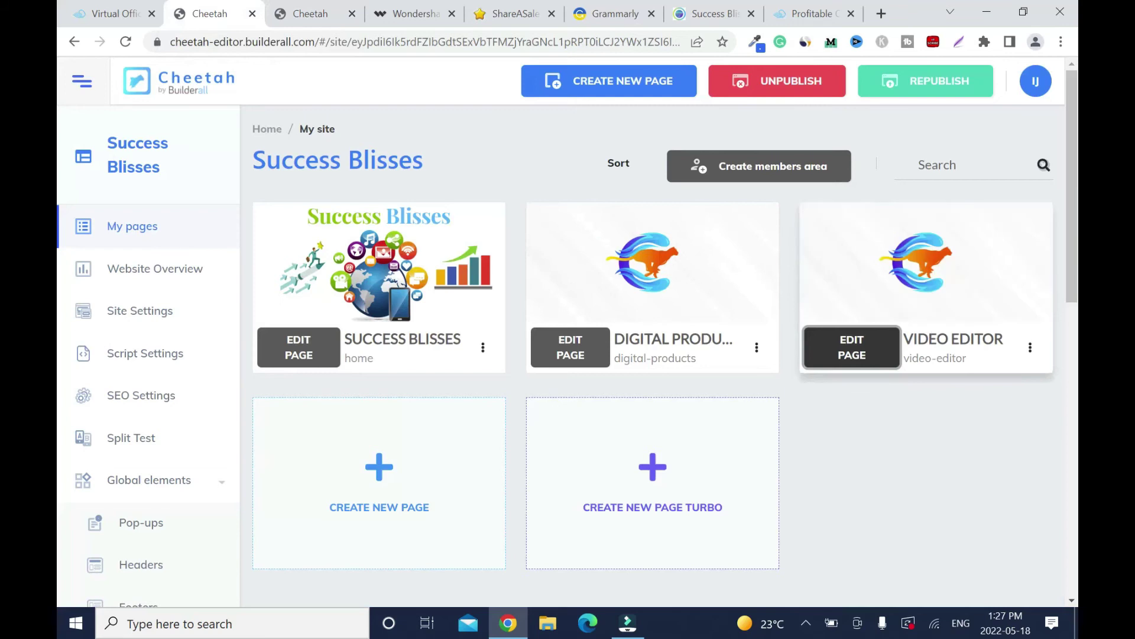
click(320, 22)
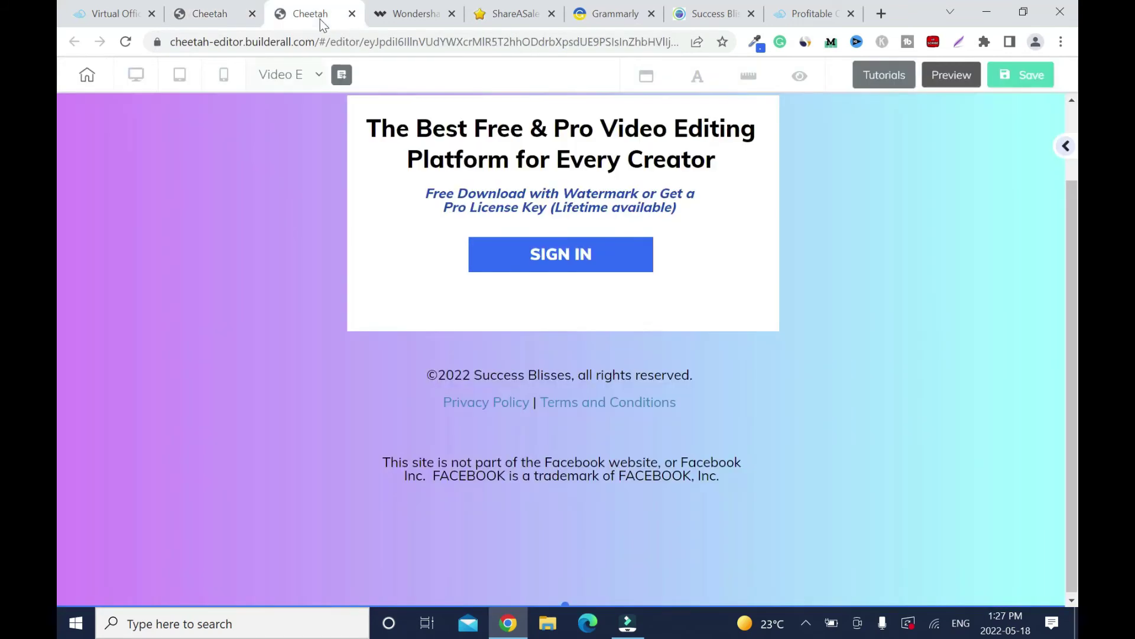
- Save the Video Editor landing page with the added Facebook disclaimer
click(1030, 84)
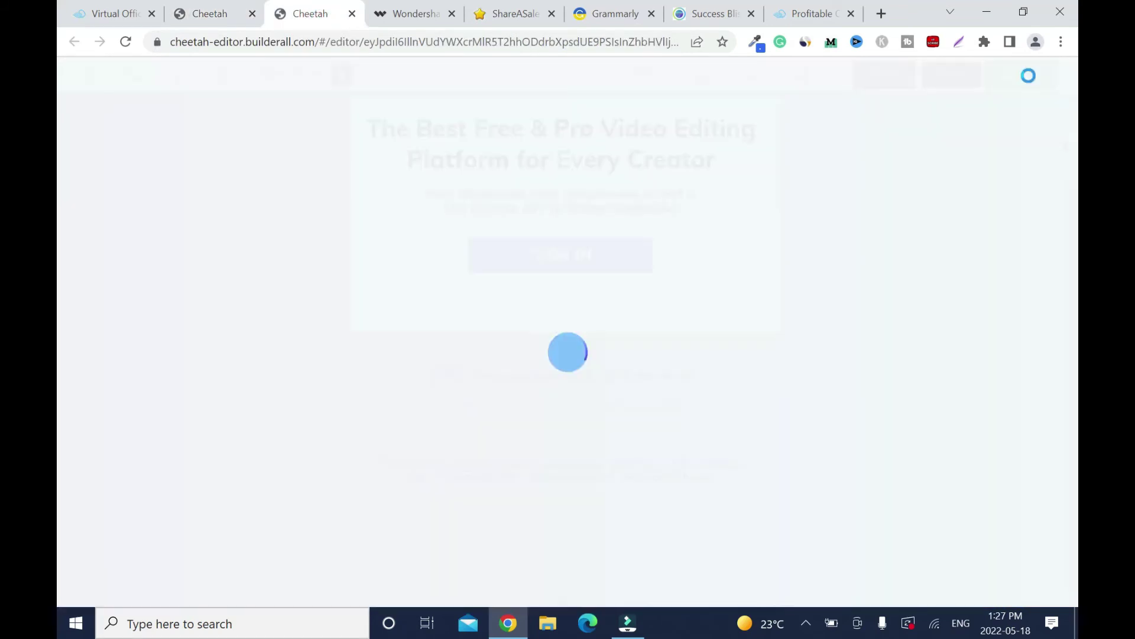
click(683, 394)
click(836, 494)
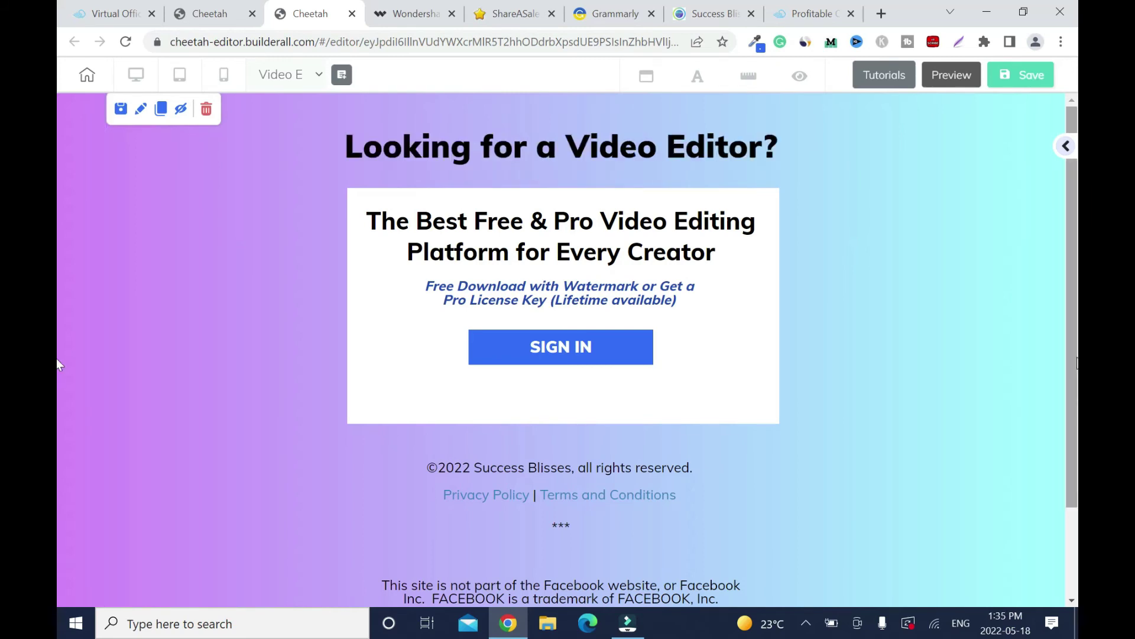
- Switch to the mobile layout and set the "Looking for a Video Editor?" heading's tablet-version maximum width to 200
click(230, 77)
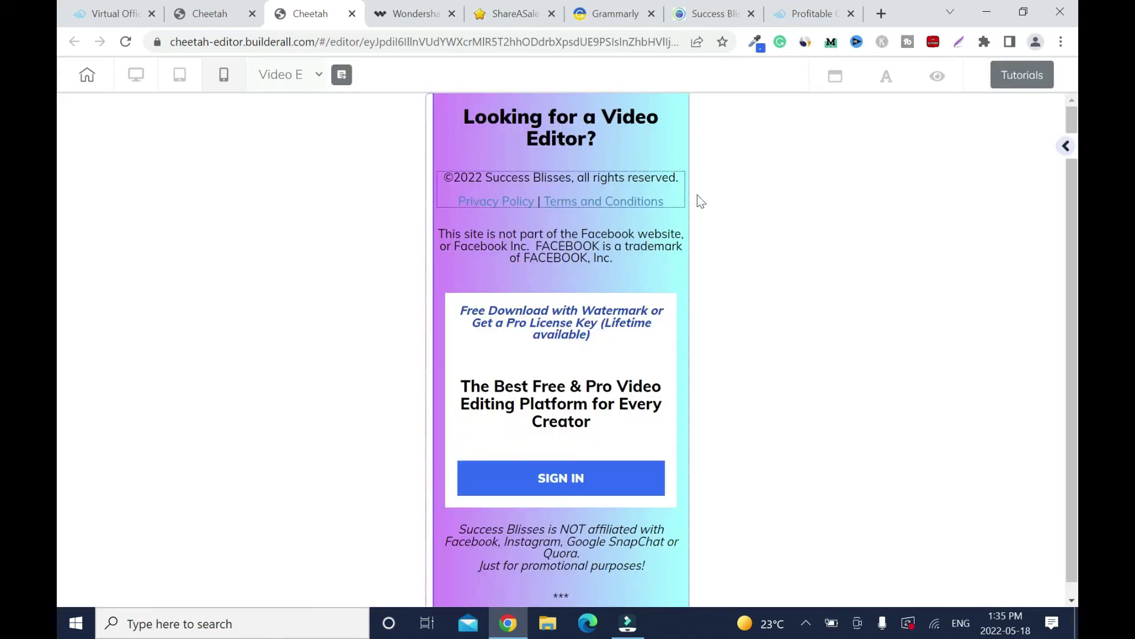
click(623, 134)
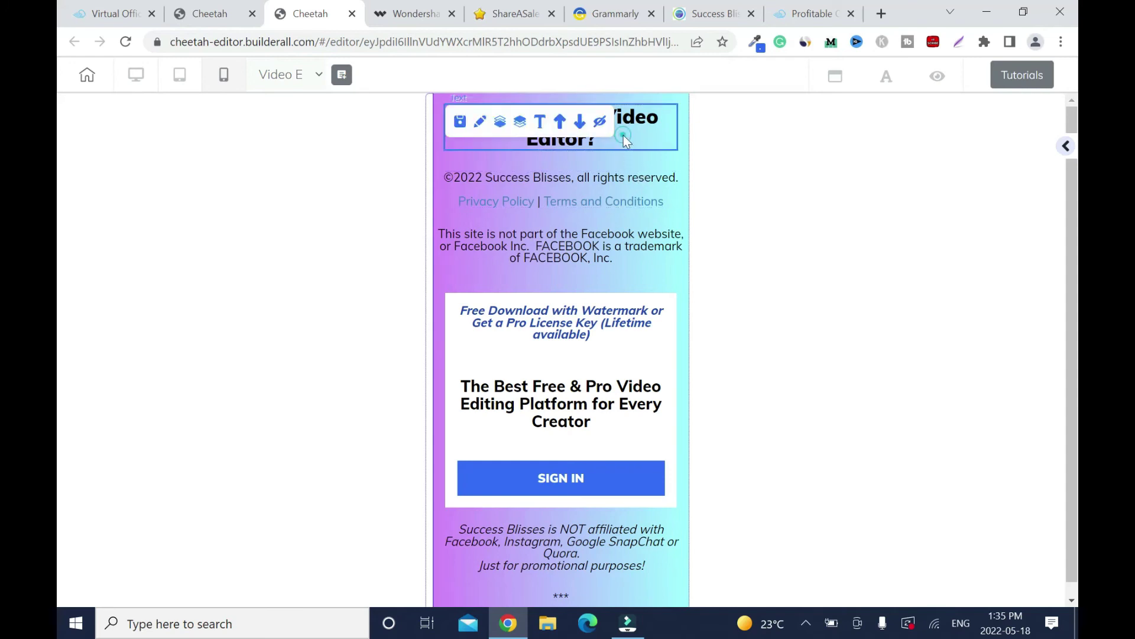
click(481, 122)
click(899, 231)
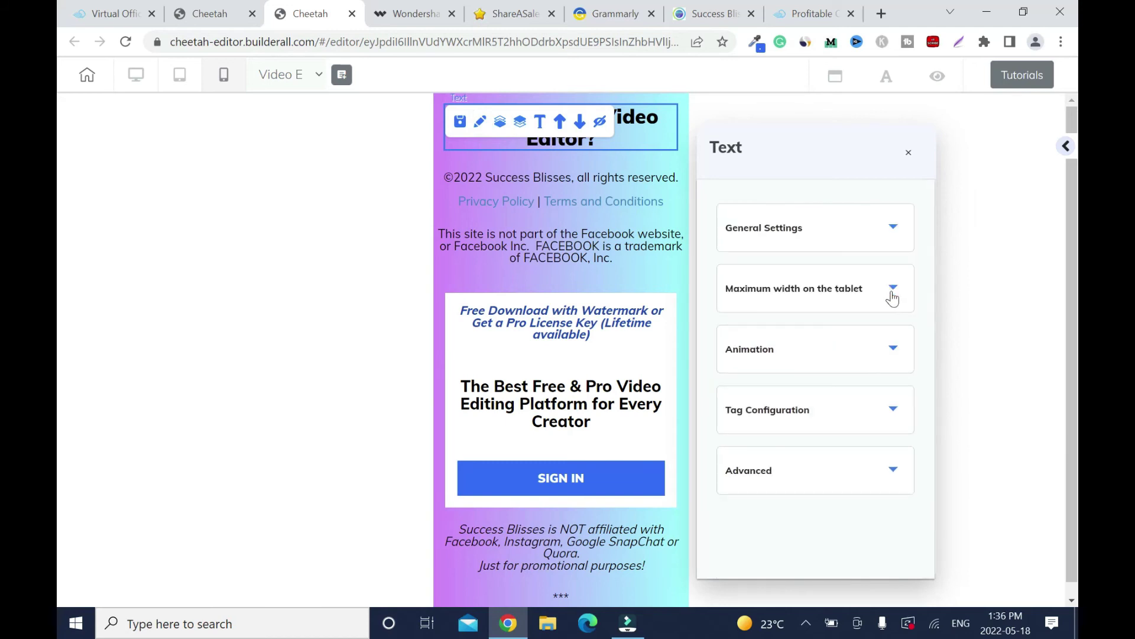
click(819, 294)
drag(785, 371, 715, 371)
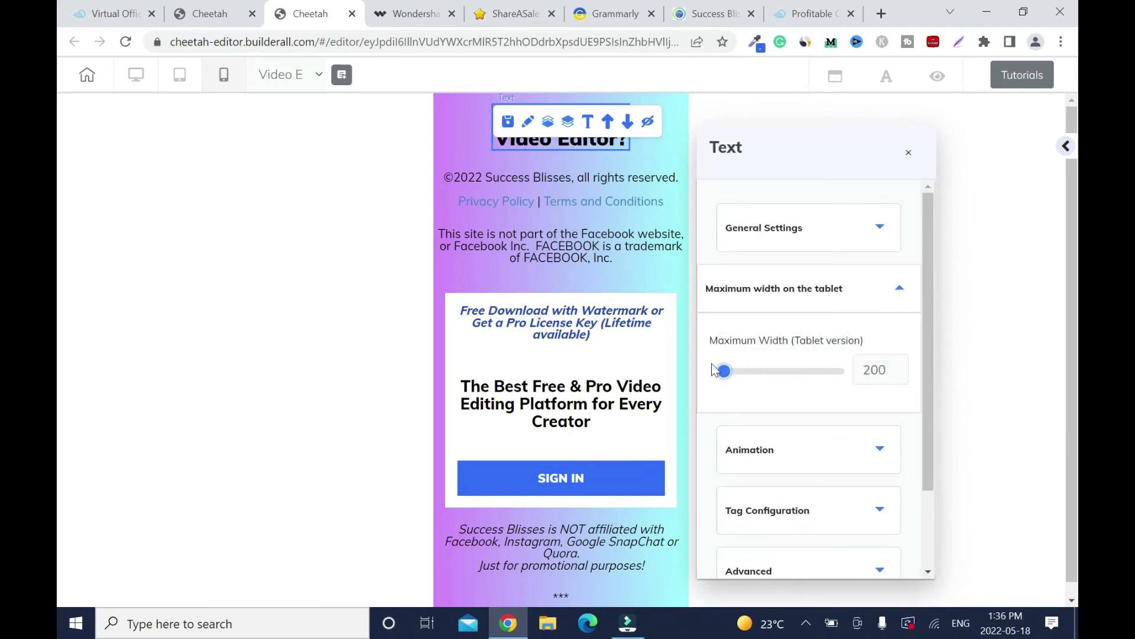
- Move the copyright and legal links text below the white box in the mobile layout
click(675, 151)
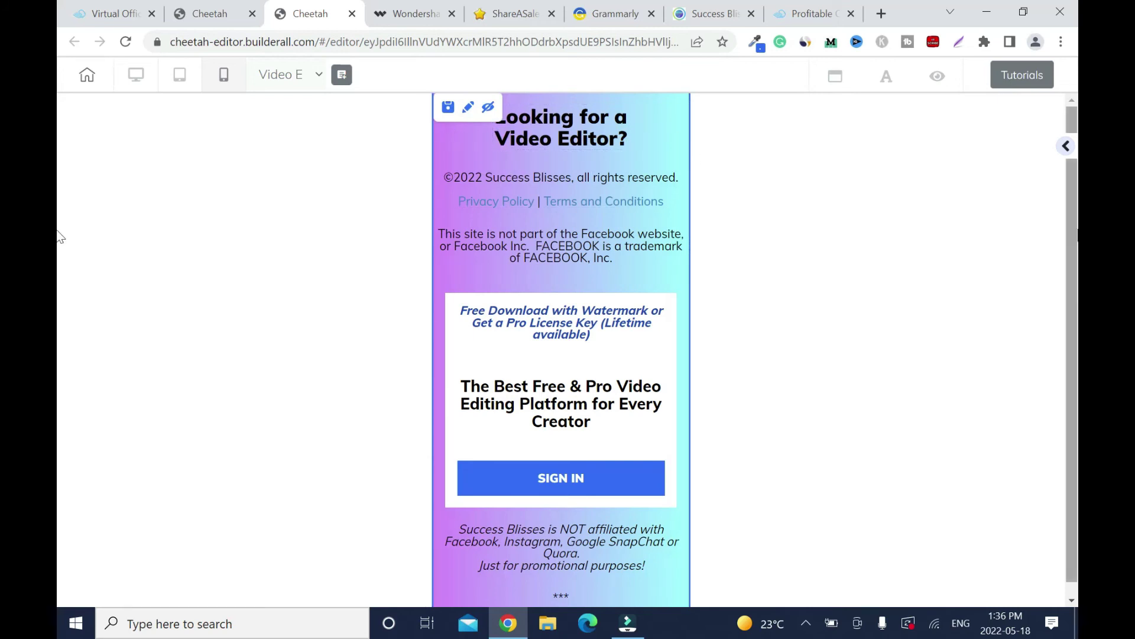
click(622, 190)
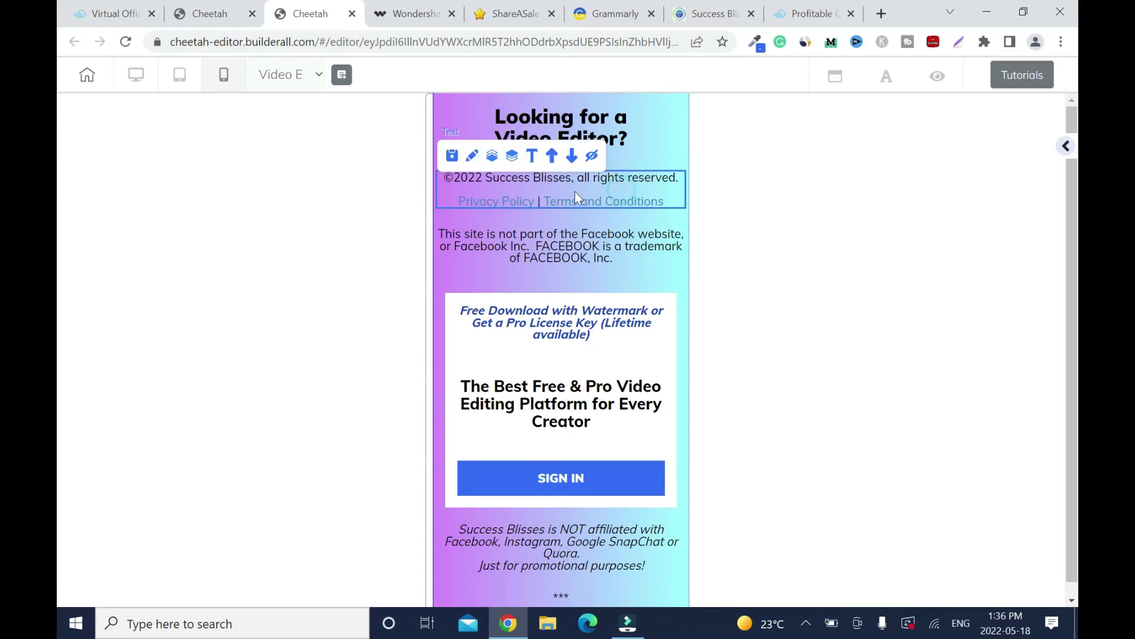
click(571, 156)
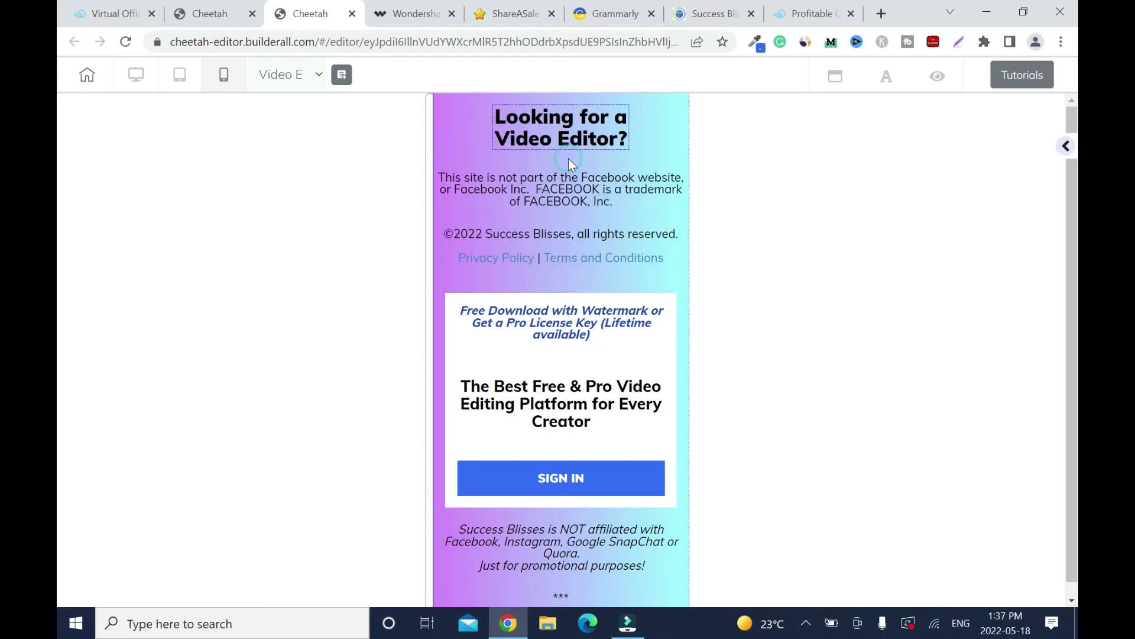
click(568, 242)
click(568, 214)
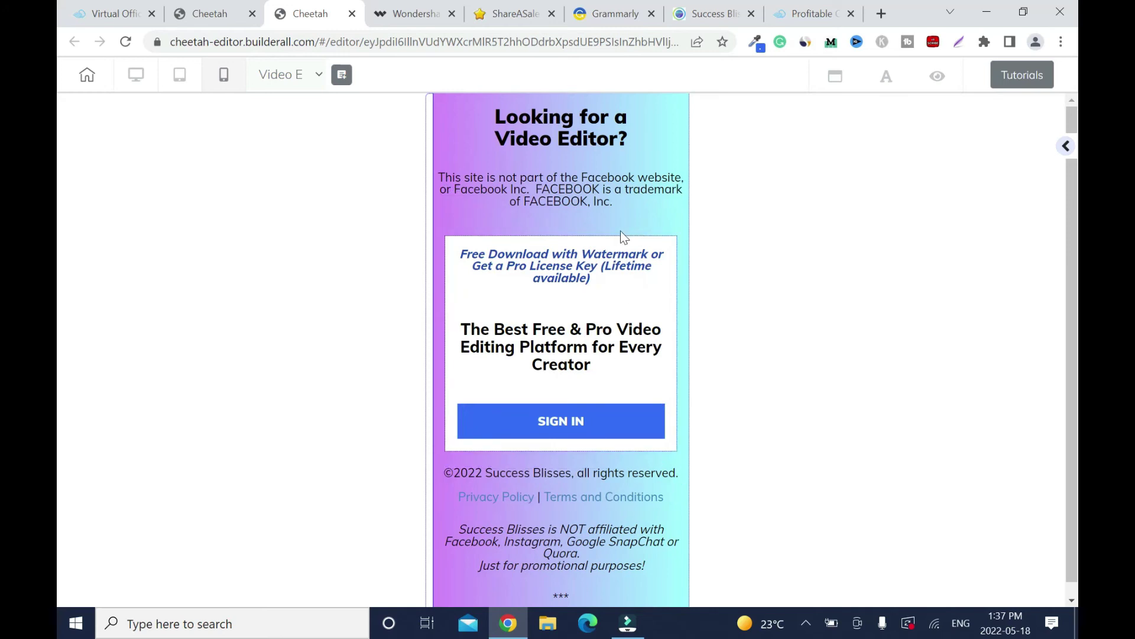
- Move the Facebook disclaimer below the white box and the copyright and legal links text
click(577, 189)
click(573, 155)
click(582, 433)
click(584, 394)
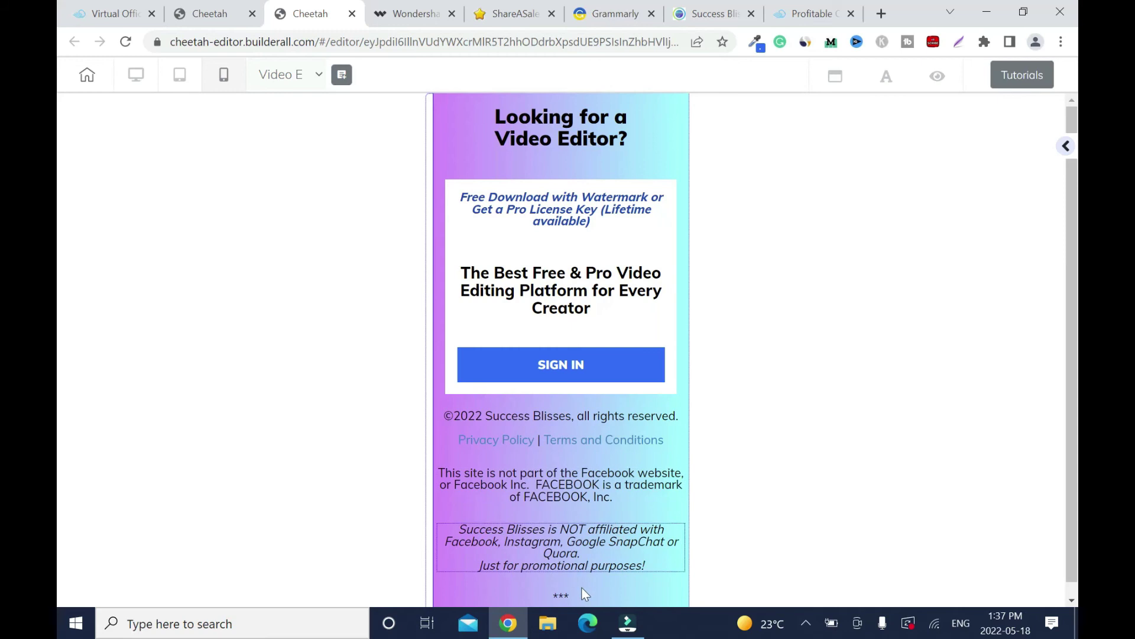
- Move the *** separator up so it sits between the legal links and the Facebook disclaimer
click(582, 589)
click(544, 578)
click(569, 526)
click(554, 508)
- Place the "The Best Free & Pro Video Editing Platform" heading above the "Free Download" text and reduce its maximum width
click(582, 278)
click(581, 246)
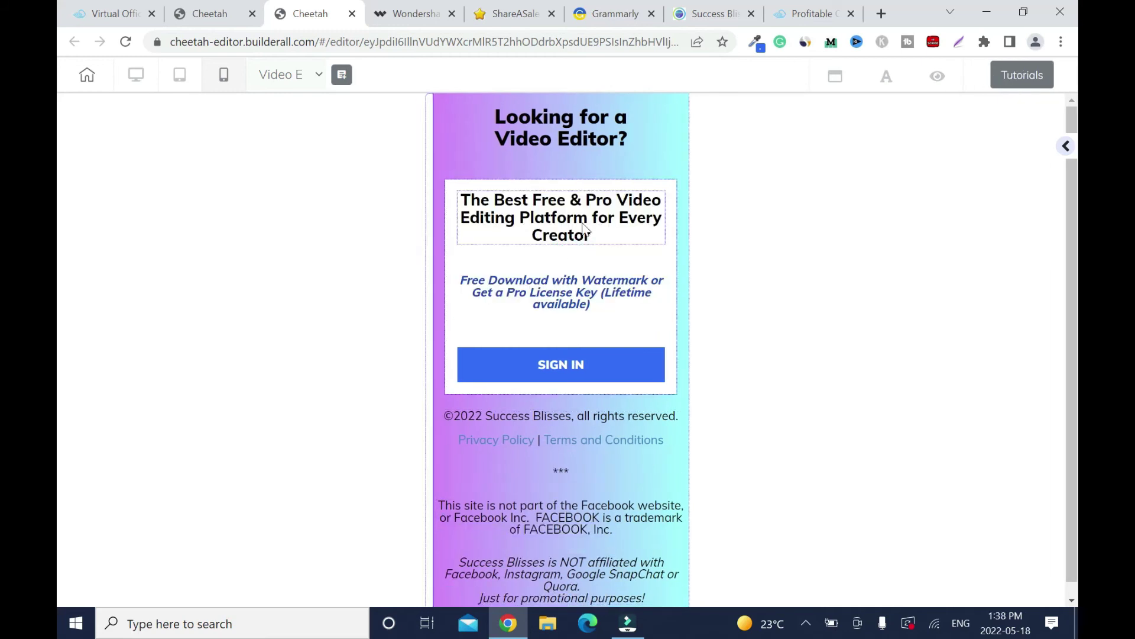
click(584, 231)
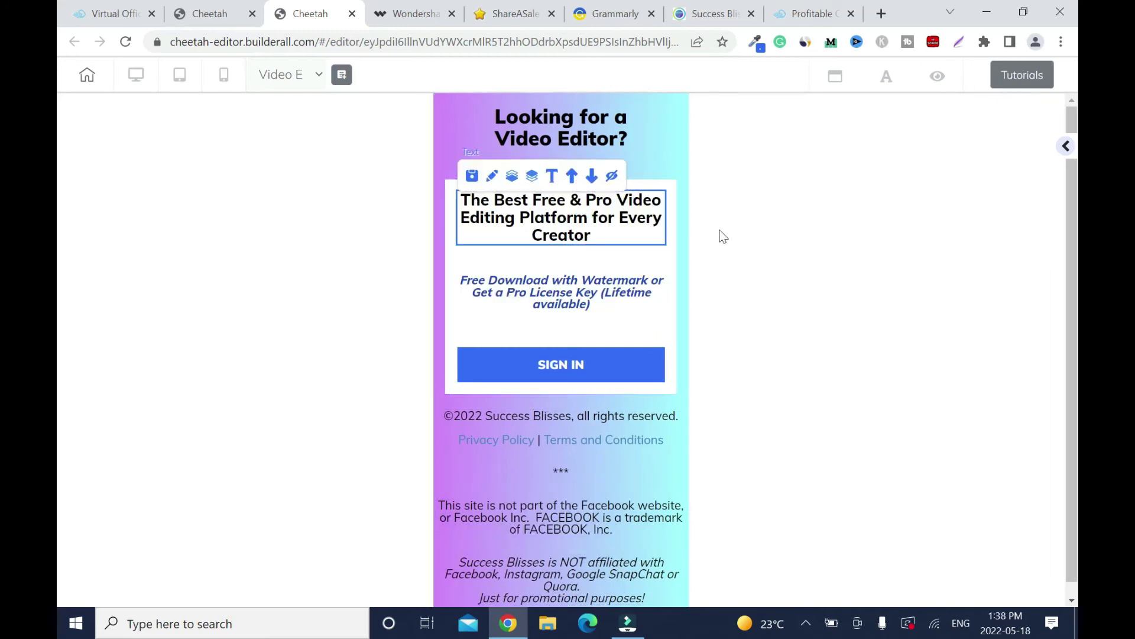
click(492, 177)
drag(774, 437, 729, 441)
click(896, 218)
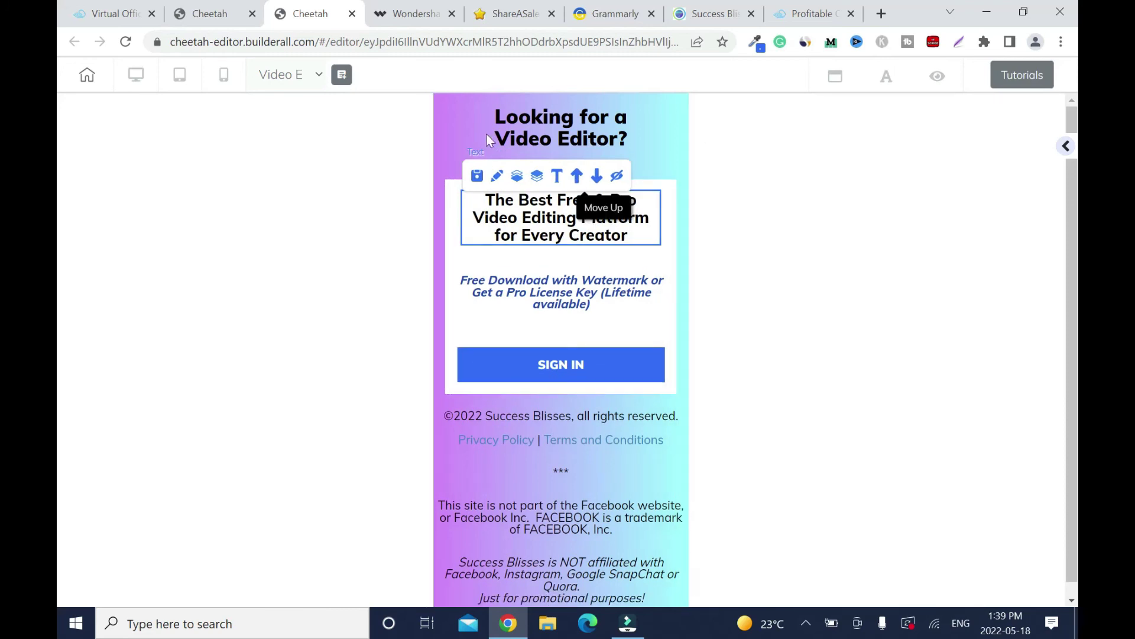
- Return to the desktop layout, save the page and publish the site to successblisses.com
click(135, 75)
click(1038, 77)
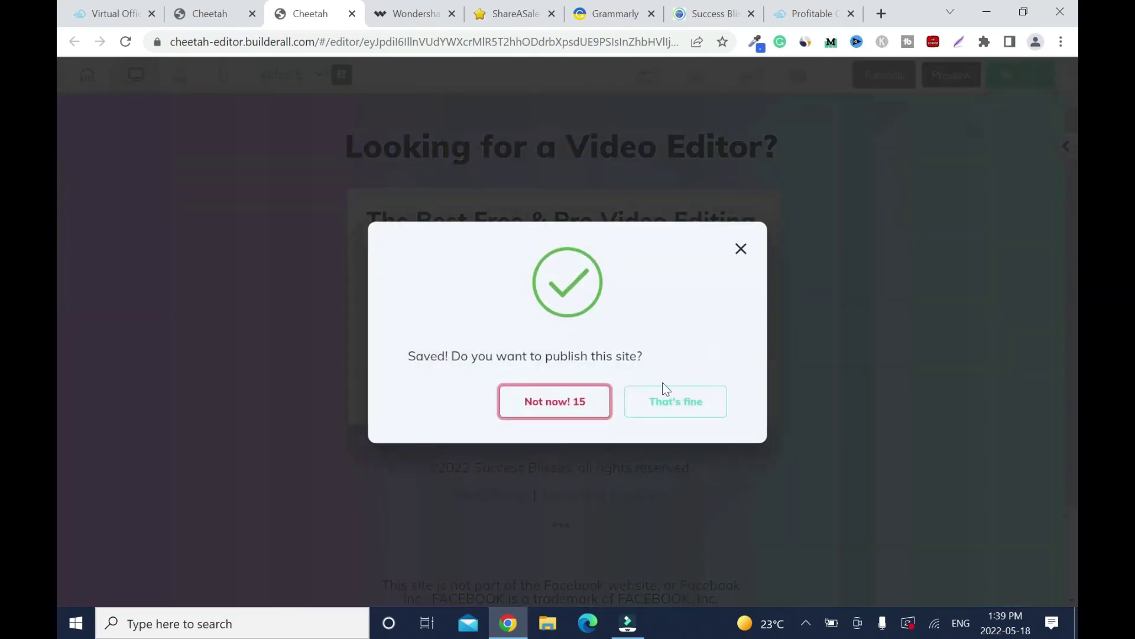
click(701, 411)
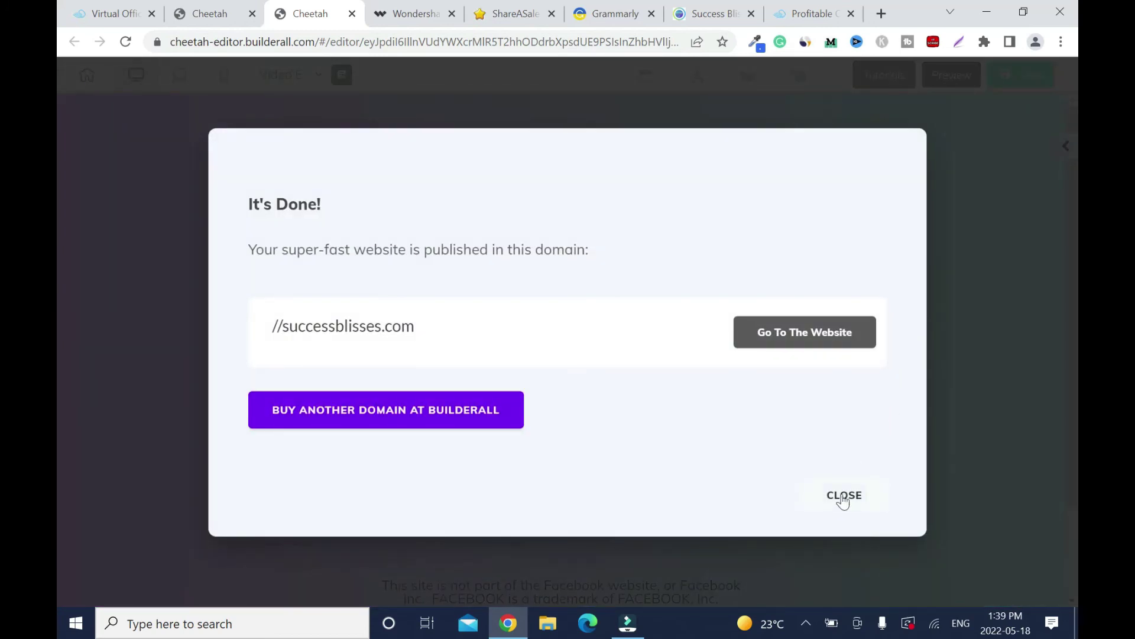
click(844, 496)
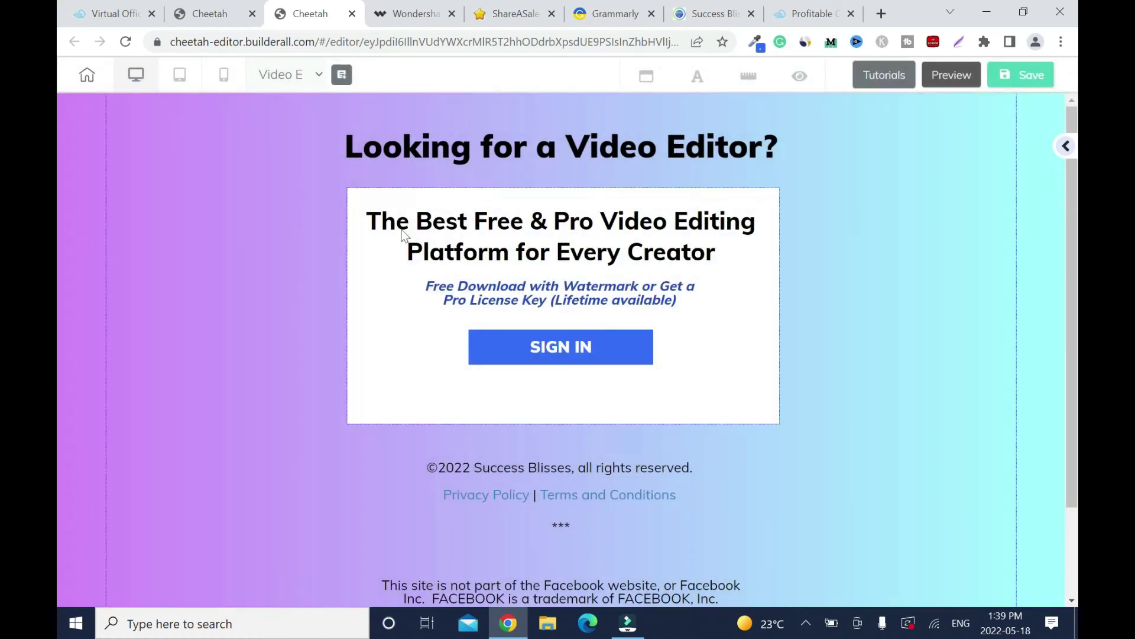
click(224, 76)
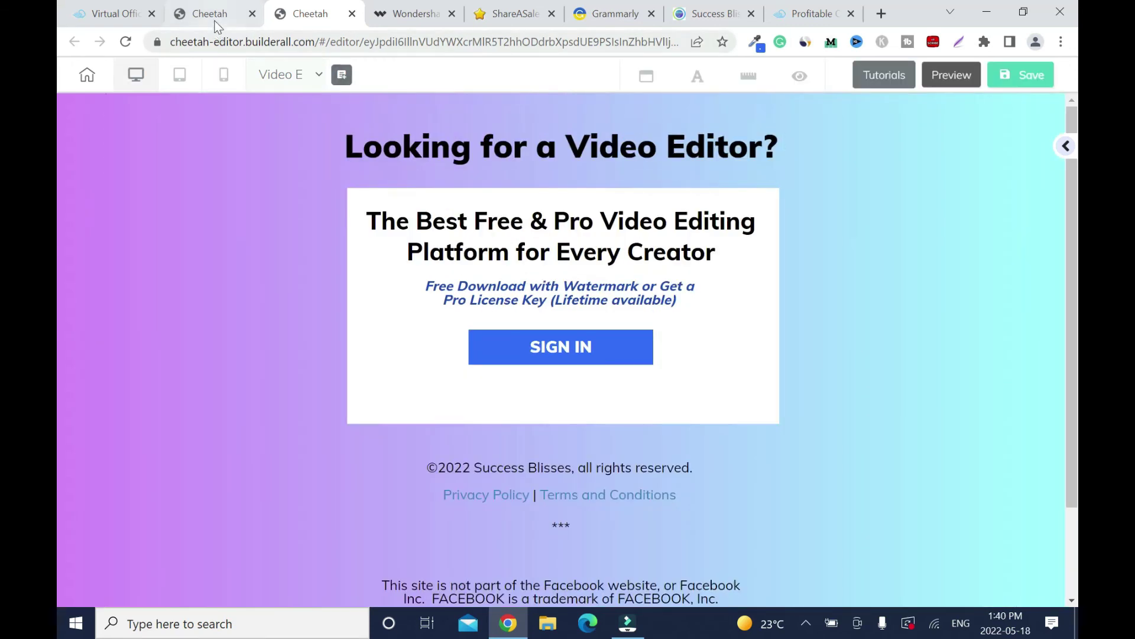
- Republish the Success Blisses site from its page list and open the live VIDEO EDITOR page
click(217, 23)
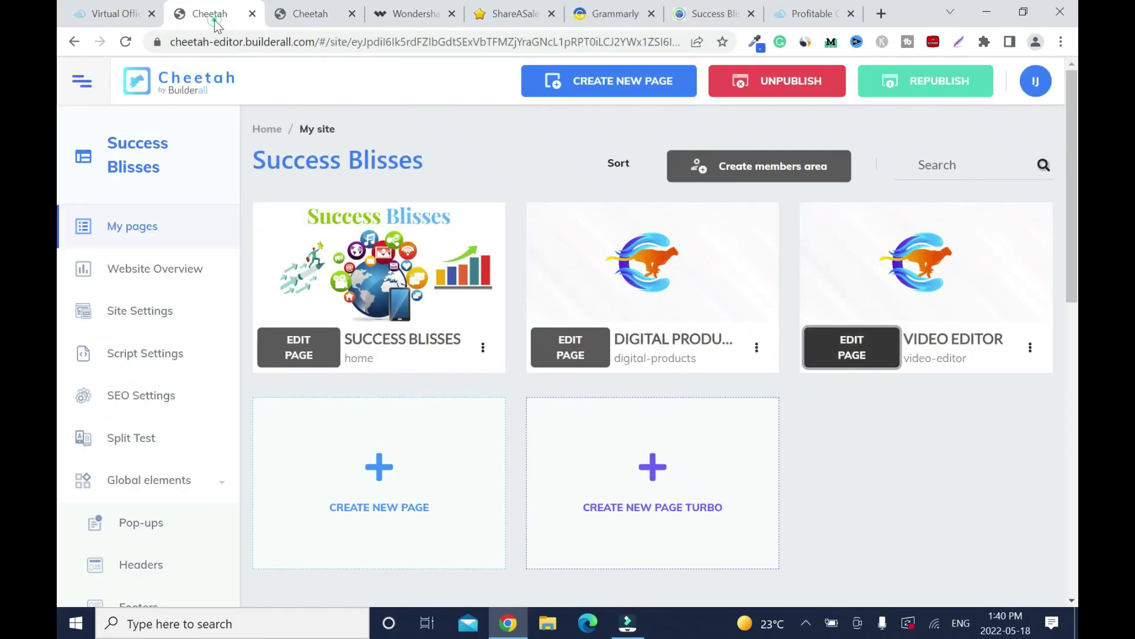
click(944, 89)
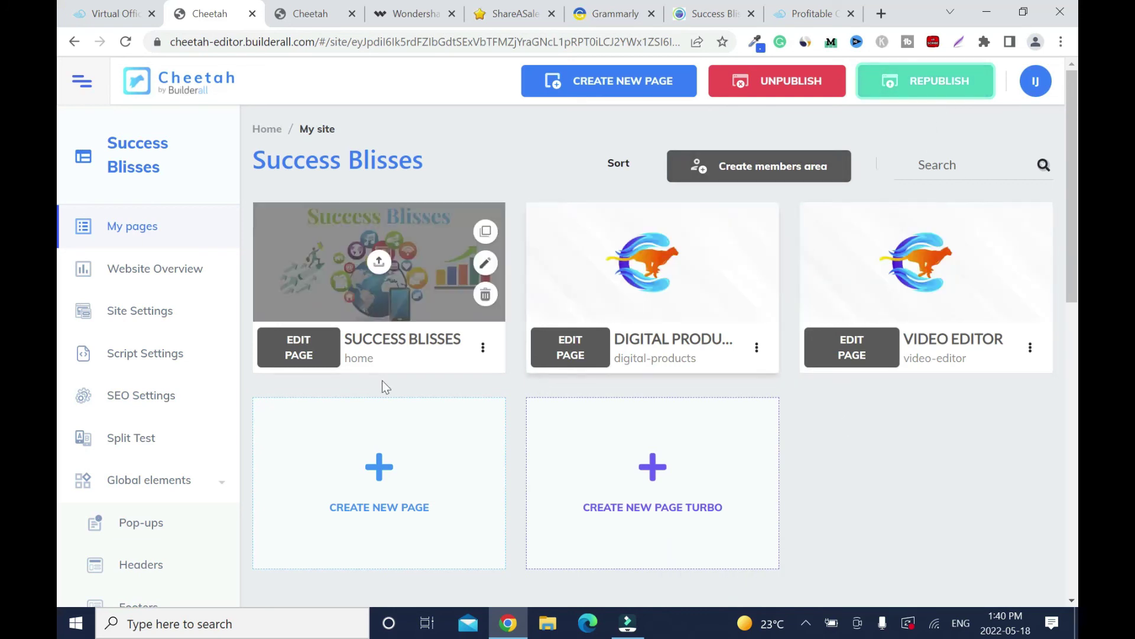
click(1031, 349)
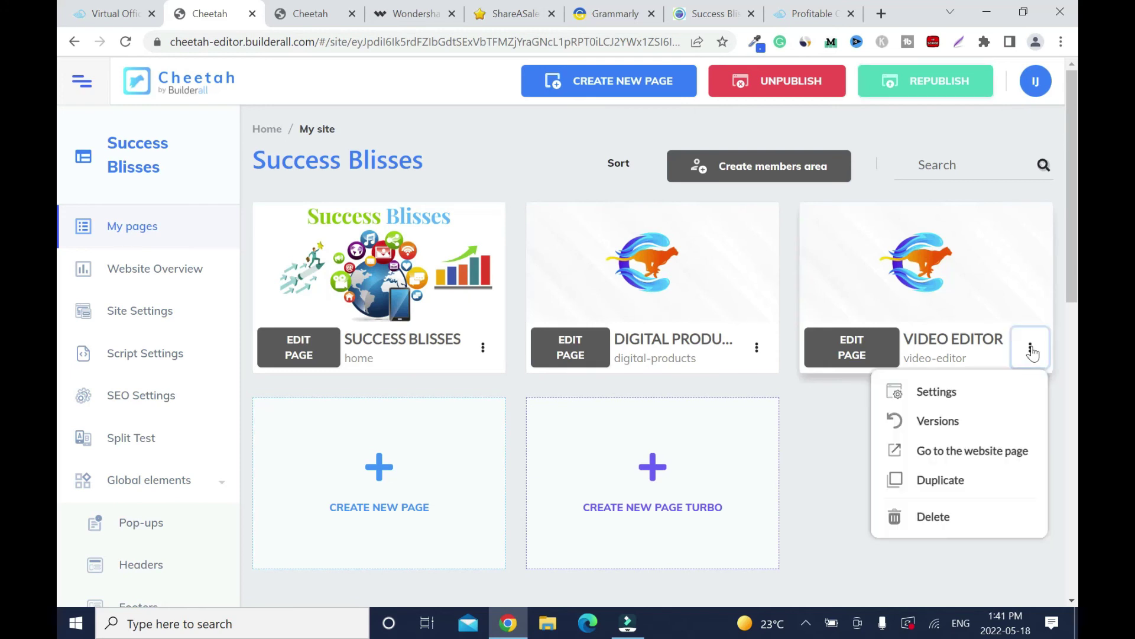
click(994, 453)
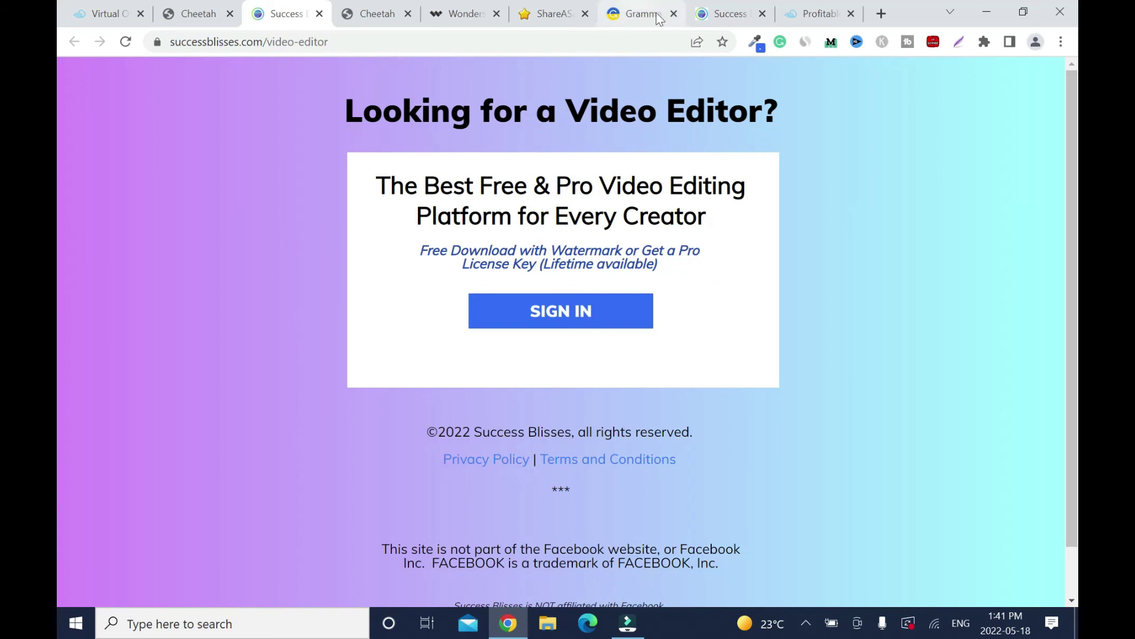
- Look over the live Success Blisses home page, then review the live video-editor page down to its disclaimers
click(730, 13)
click(1069, 100)
drag(1071, 104, 1072, 67)
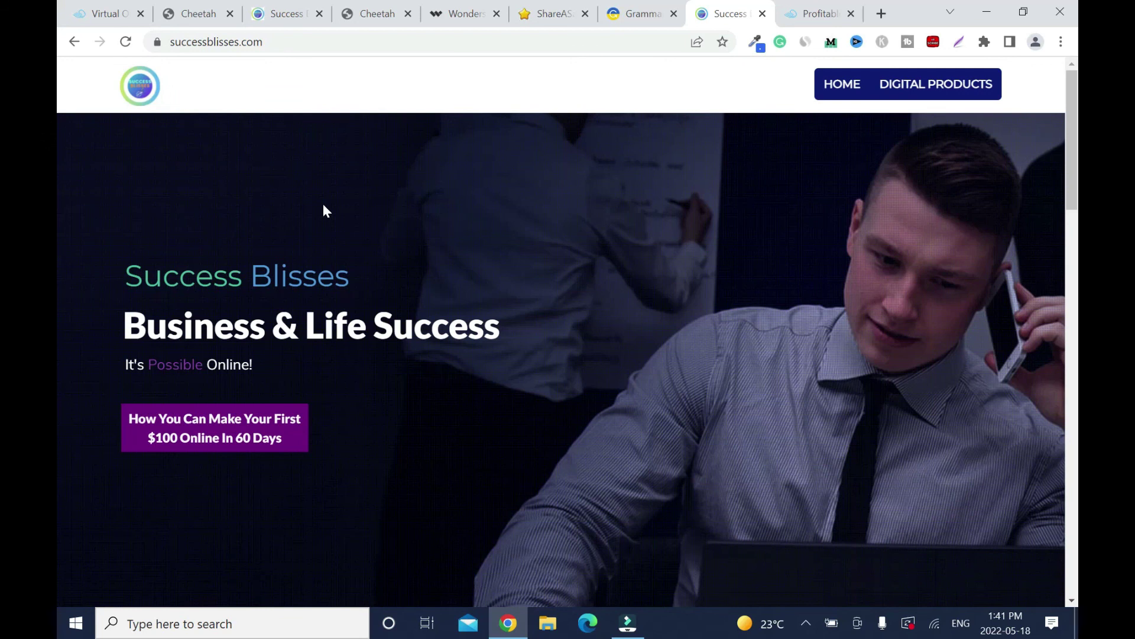
key(ctrl+3)
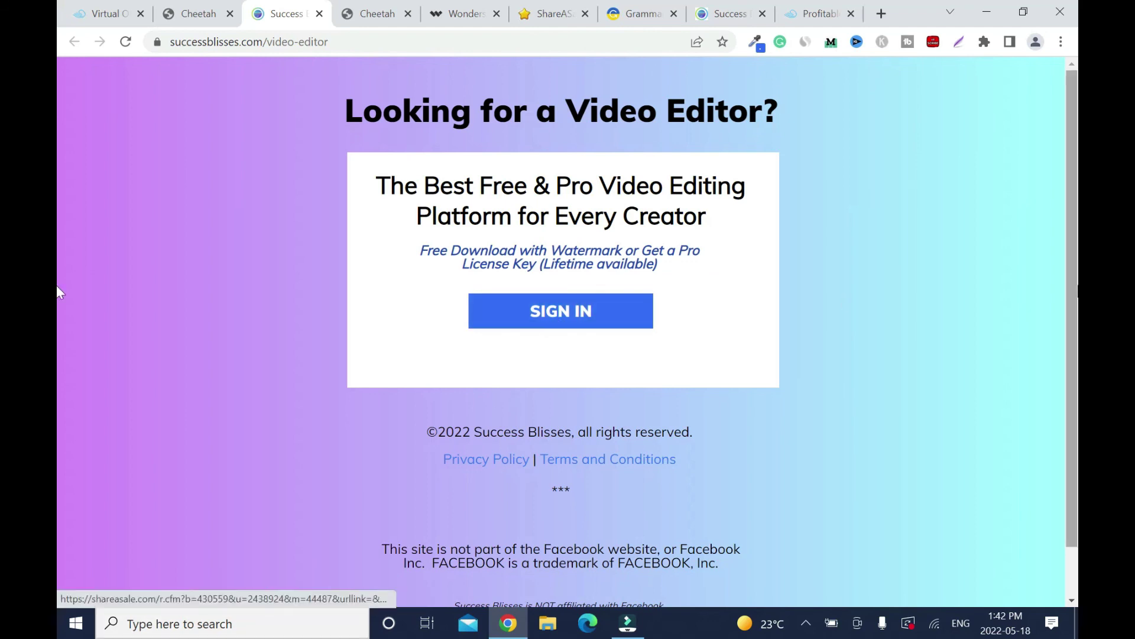
scroll(57, 355, down, 1)
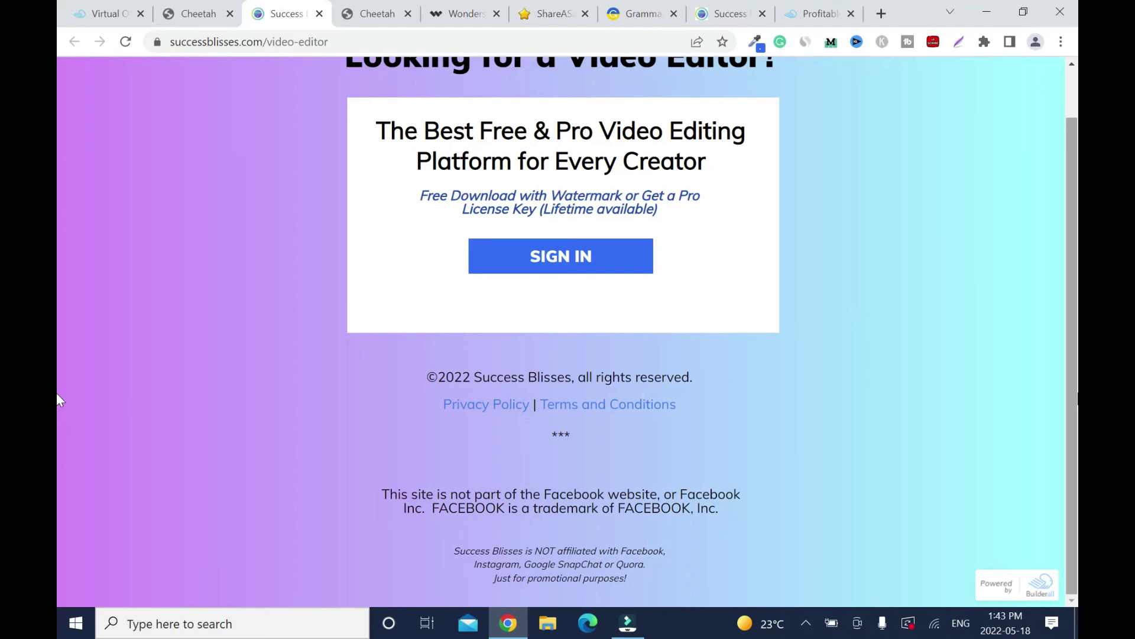
scroll(57, 400, up, 1)
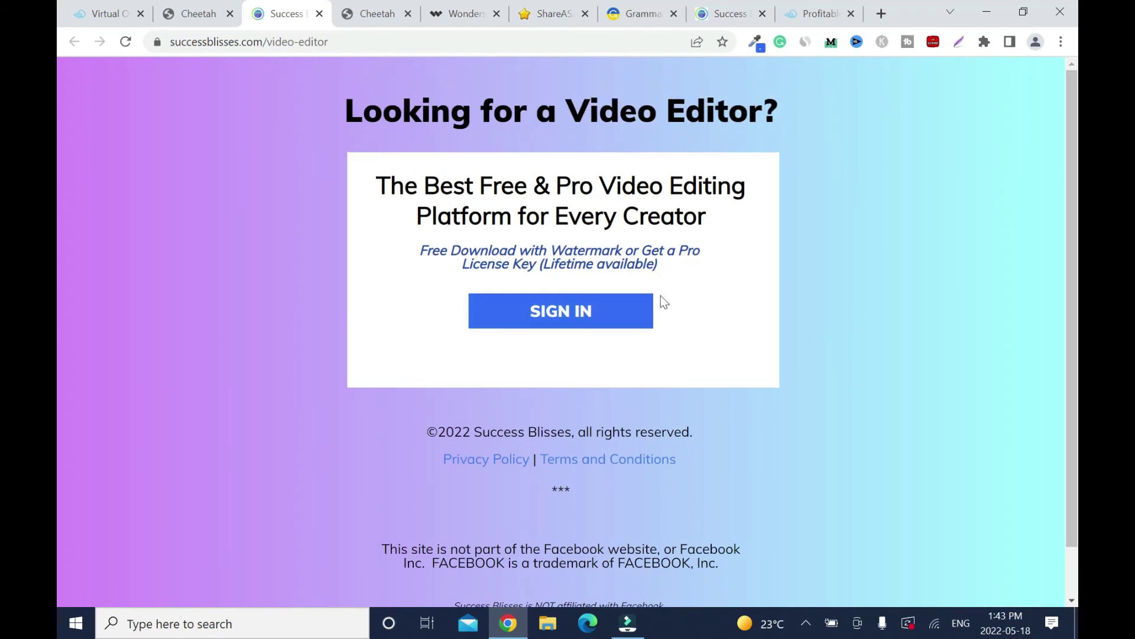
- Test the live page's SIGN IN button link, dismiss the Wondershare notification request and close that page
click(590, 318)
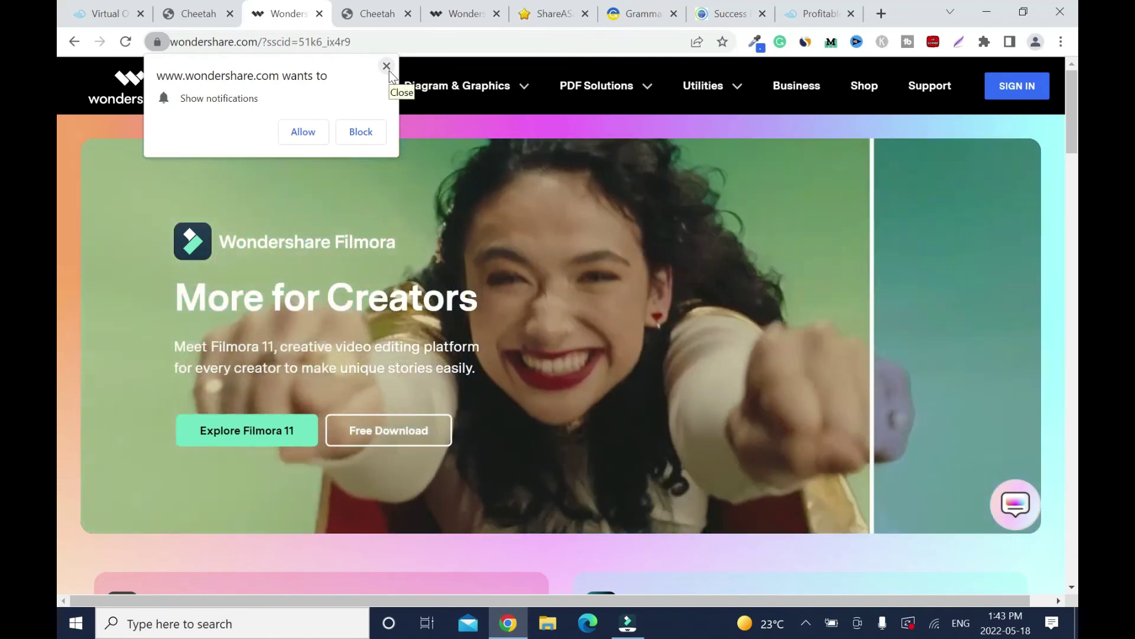
click(388, 68)
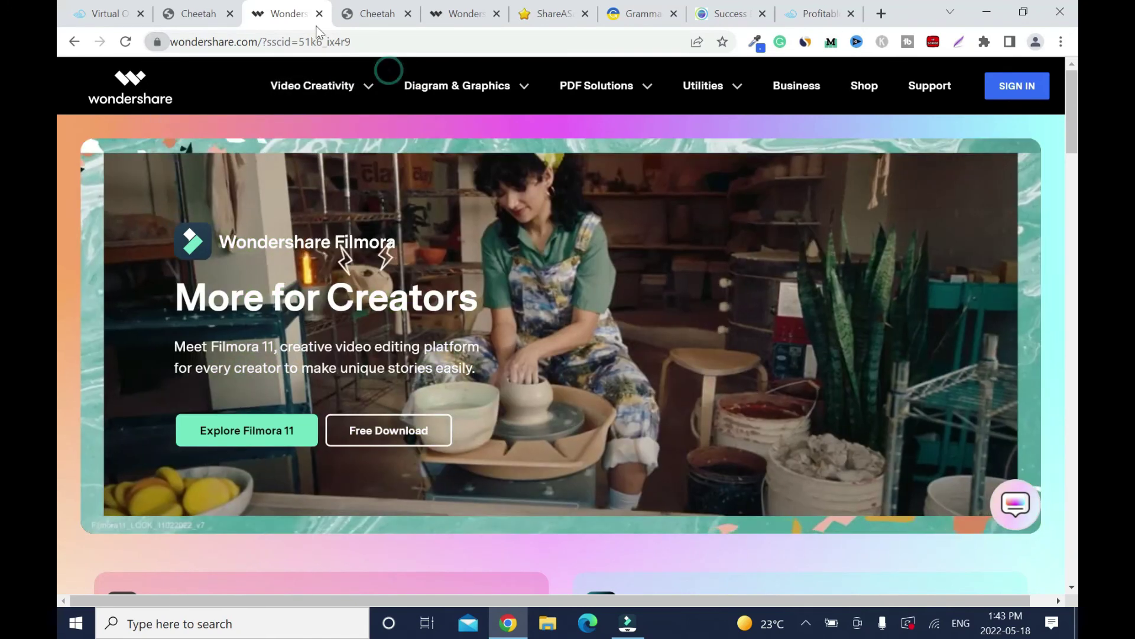
click(320, 13)
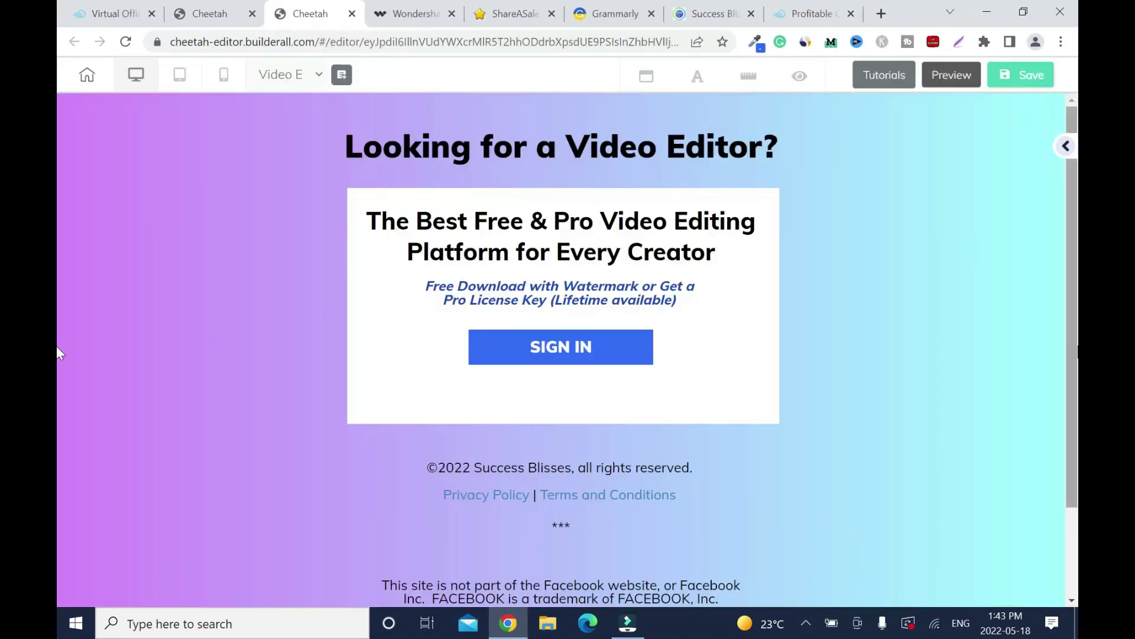